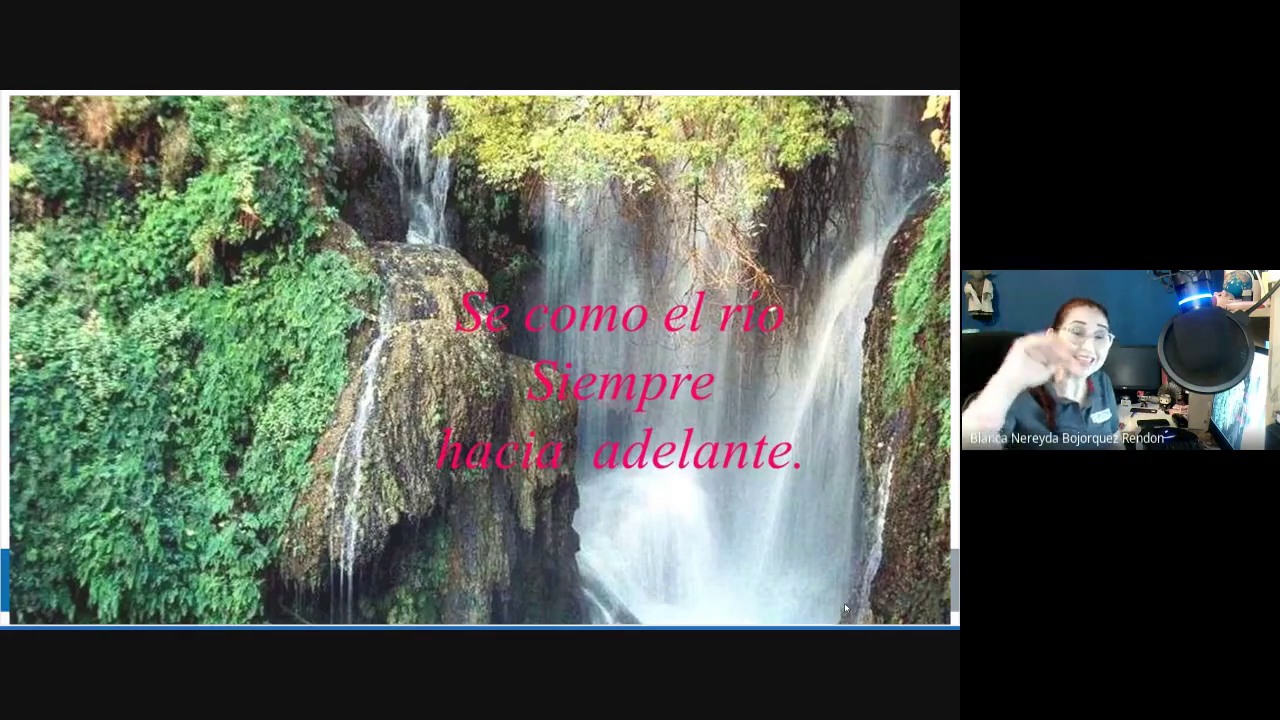
# Leave the slide show and switch to the Excel financial analysis workbook, at the heading of the BALANCE sheet
pyautogui.press('Escape')
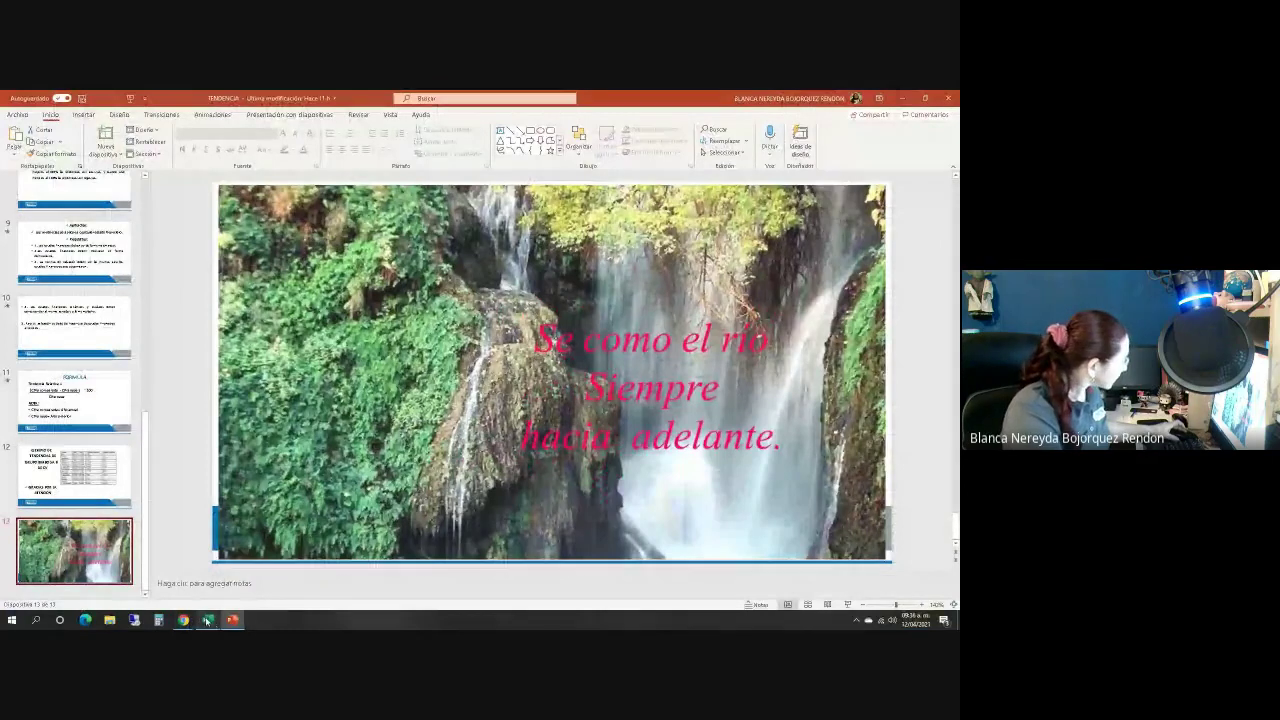
pyautogui.moveTo(206, 620)
pyautogui.click(242, 590)
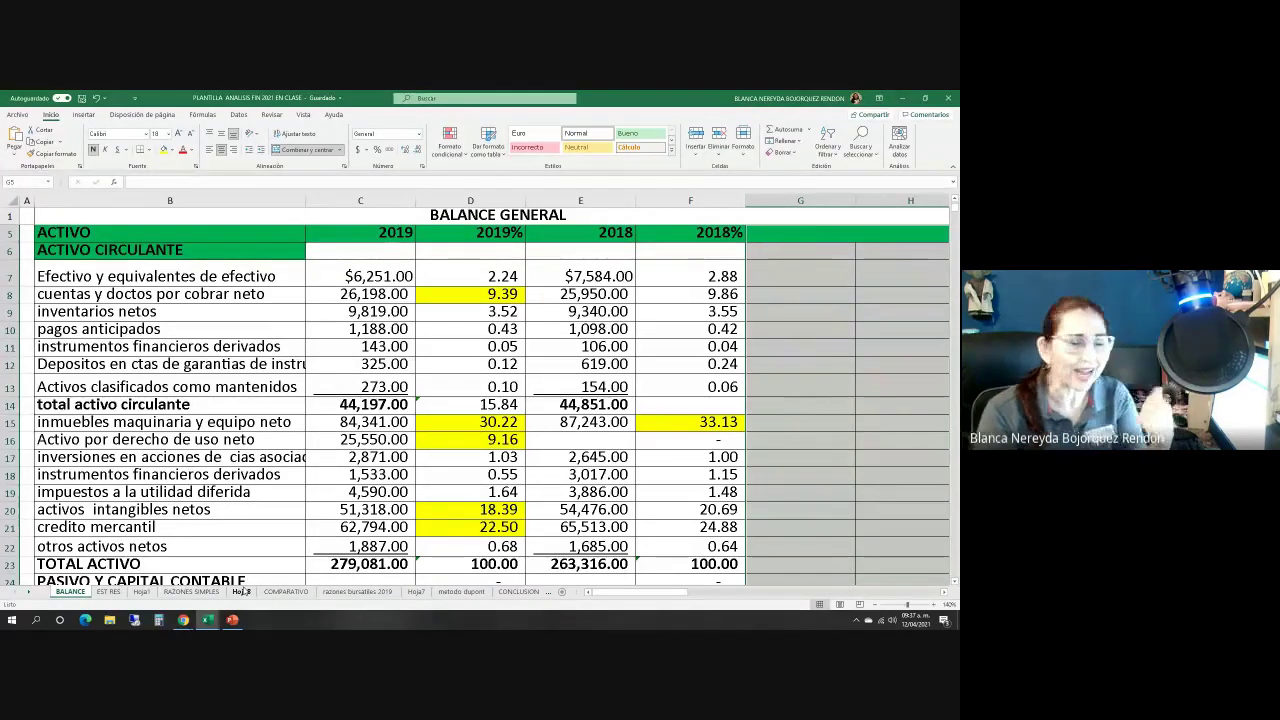
pyautogui.scroll(1, 207, 481)
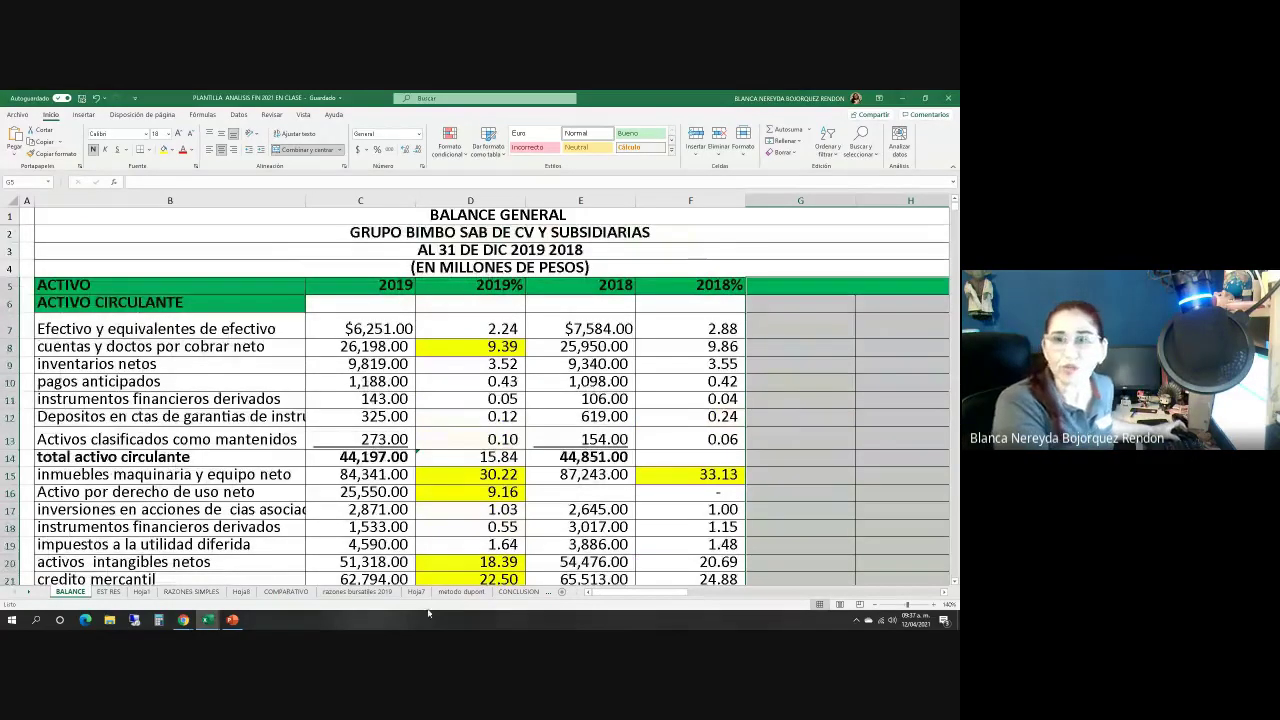
pyautogui.moveTo(232, 619)
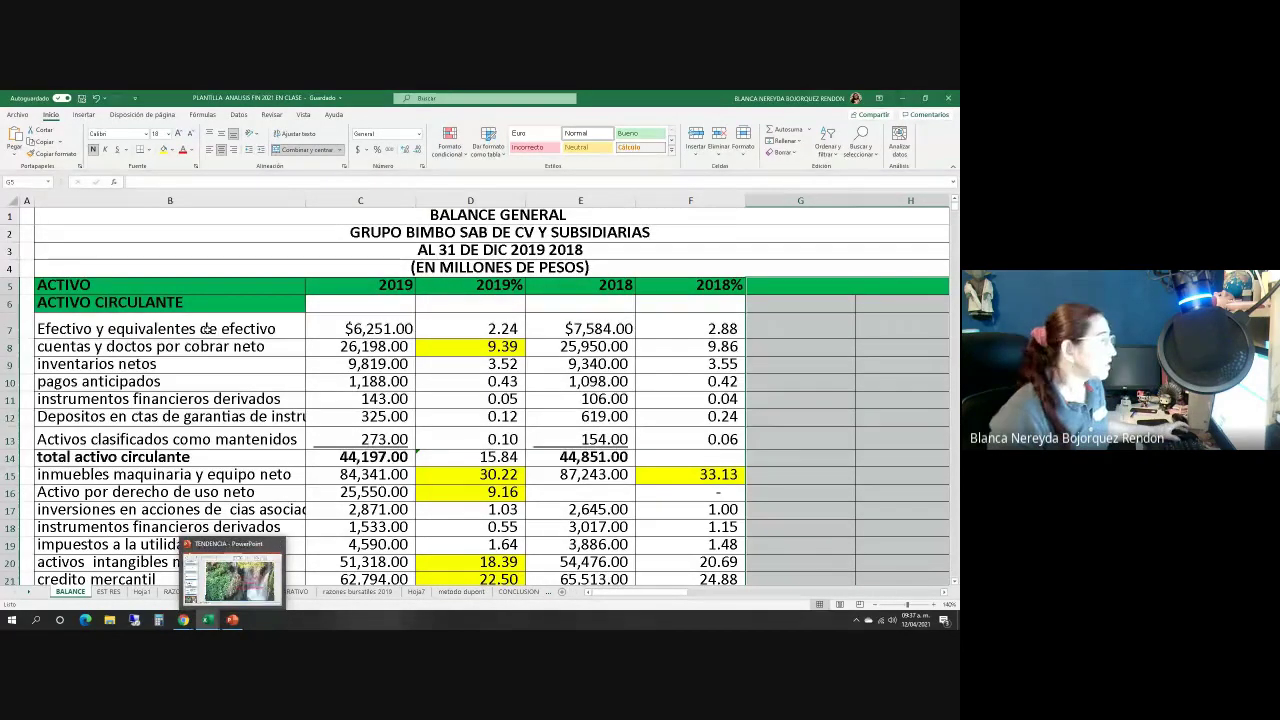
# Look over the empty columns beside the 2018% figures on the balance sheet
pyautogui.press('Down')
pyautogui.press('Down')
pyautogui.press('Down')
pyautogui.press('Right')
pyautogui.press('Right')
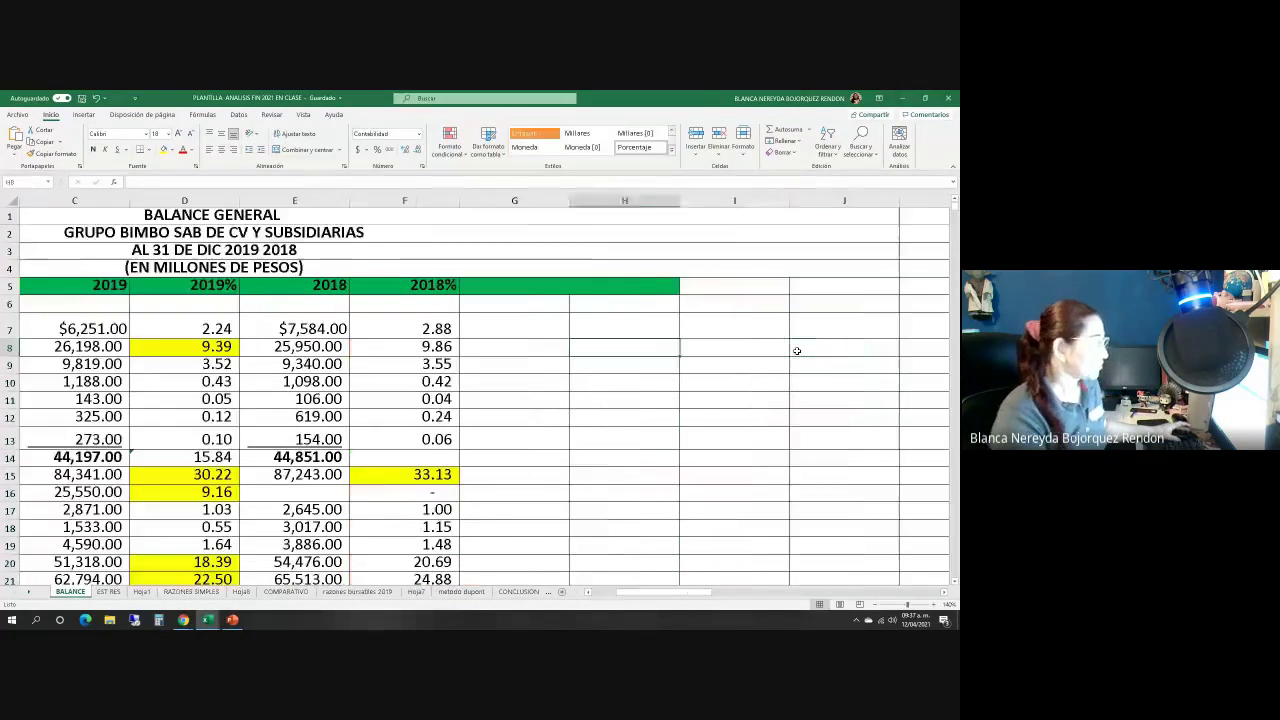
pyautogui.press('Left')
pyautogui.press('Left')
pyautogui.press('Left')
pyautogui.press('Left')
pyautogui.press('Left')
pyautogui.press('Left')
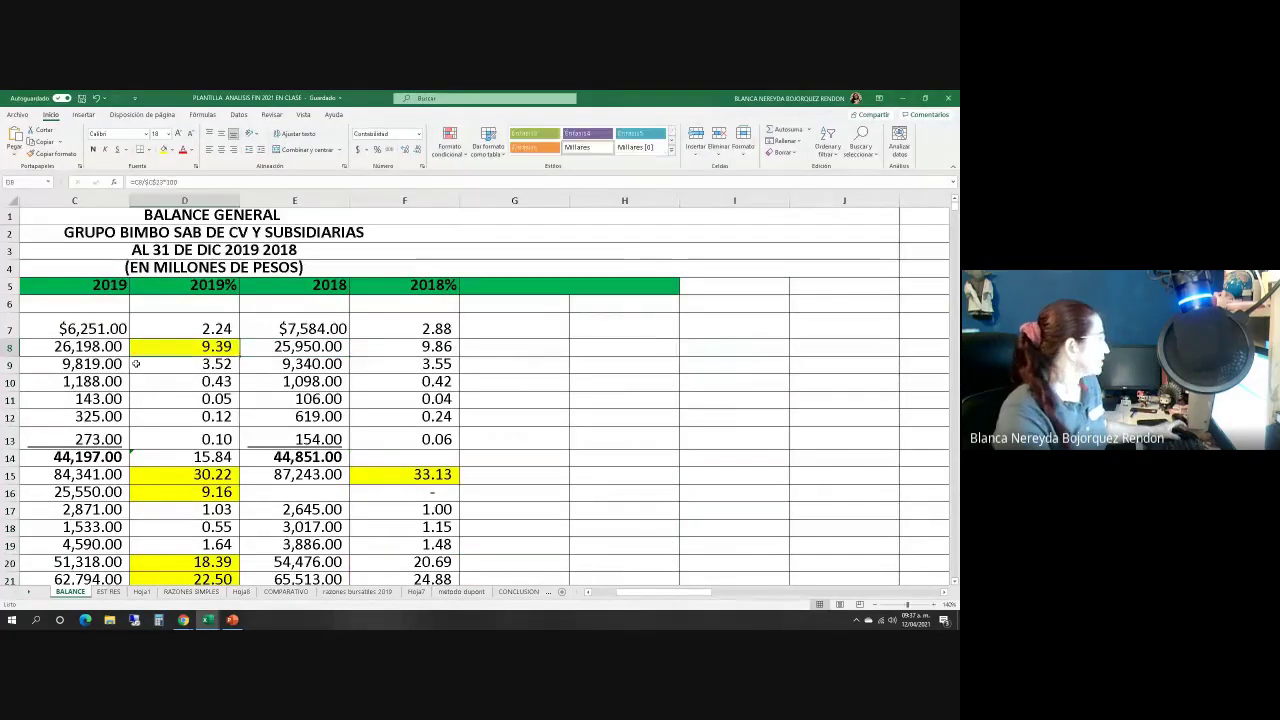
pyautogui.press('Left')
# Review the balance sheet accounts from ACTIVO CIRCULANTE down to TOTAL PASIVO MAS CAPITAL
pyautogui.click(89, 306)
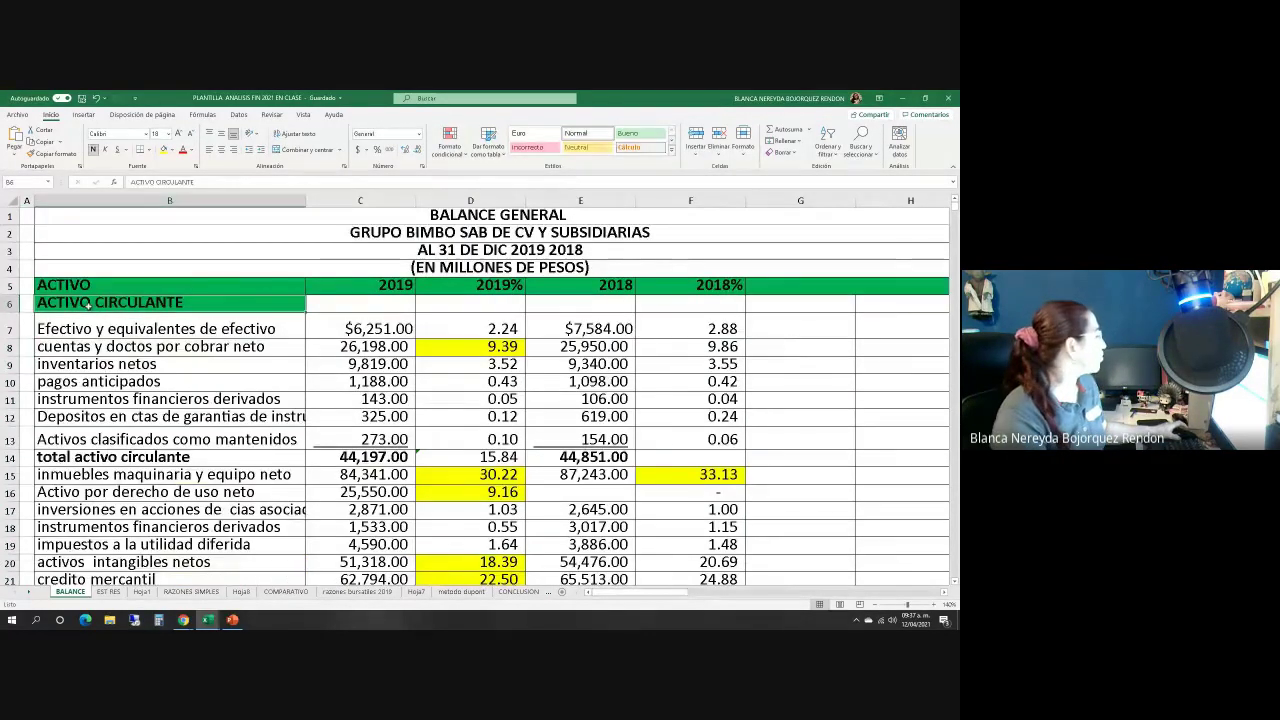
pyautogui.click(82, 456)
pyautogui.scroll(-1, 80, 440)
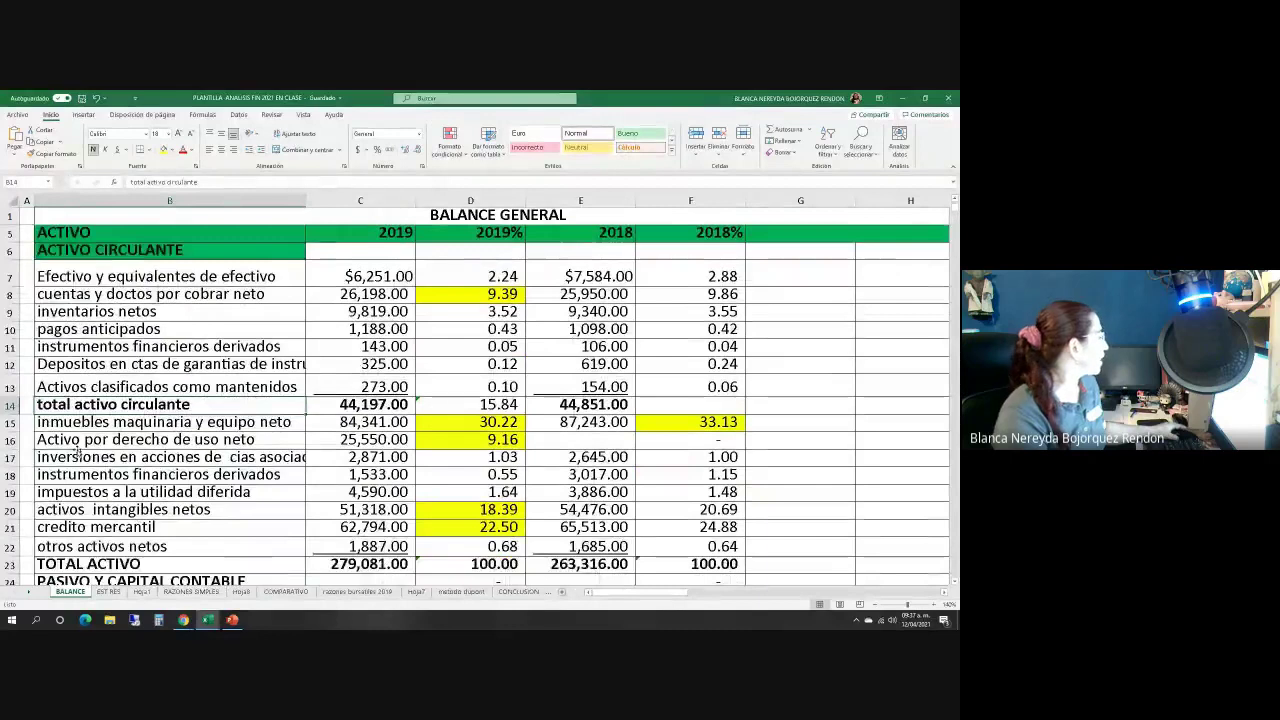
pyautogui.scroll(-3, 78, 447)
pyautogui.scroll(-5, 80, 440)
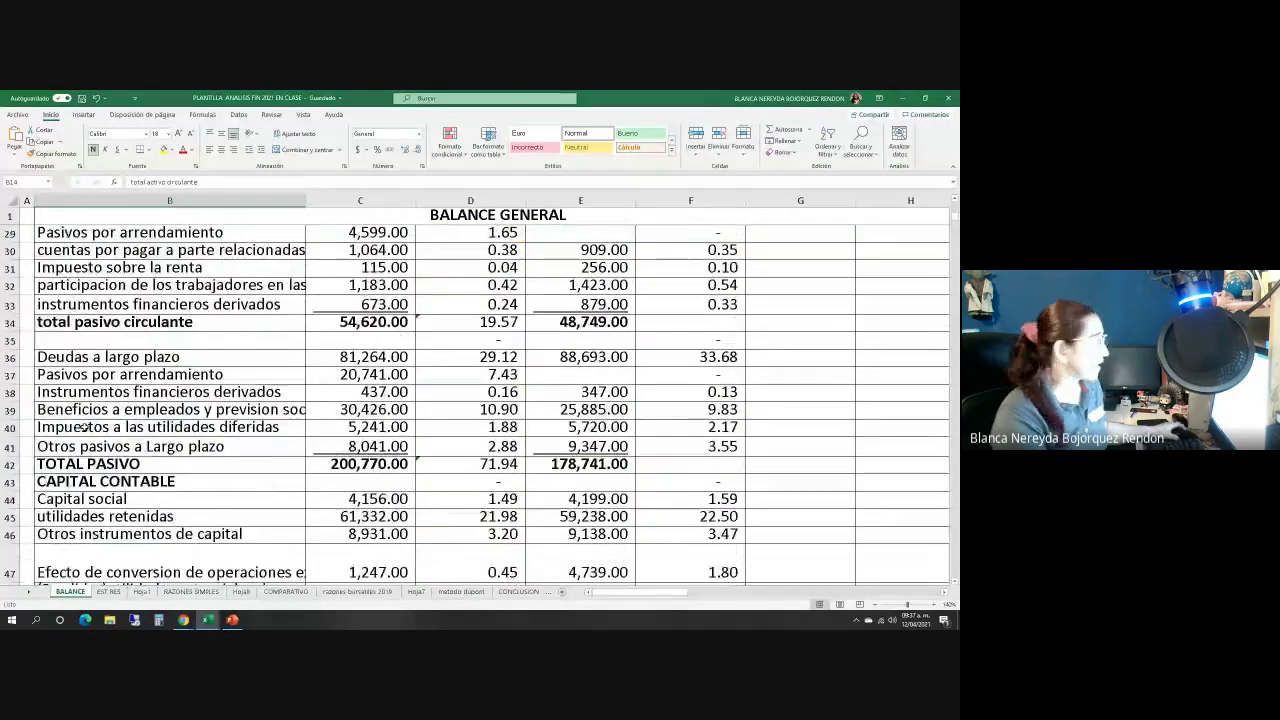
pyautogui.scroll(-7, 85, 427)
pyautogui.scroll(9, 457, 381)
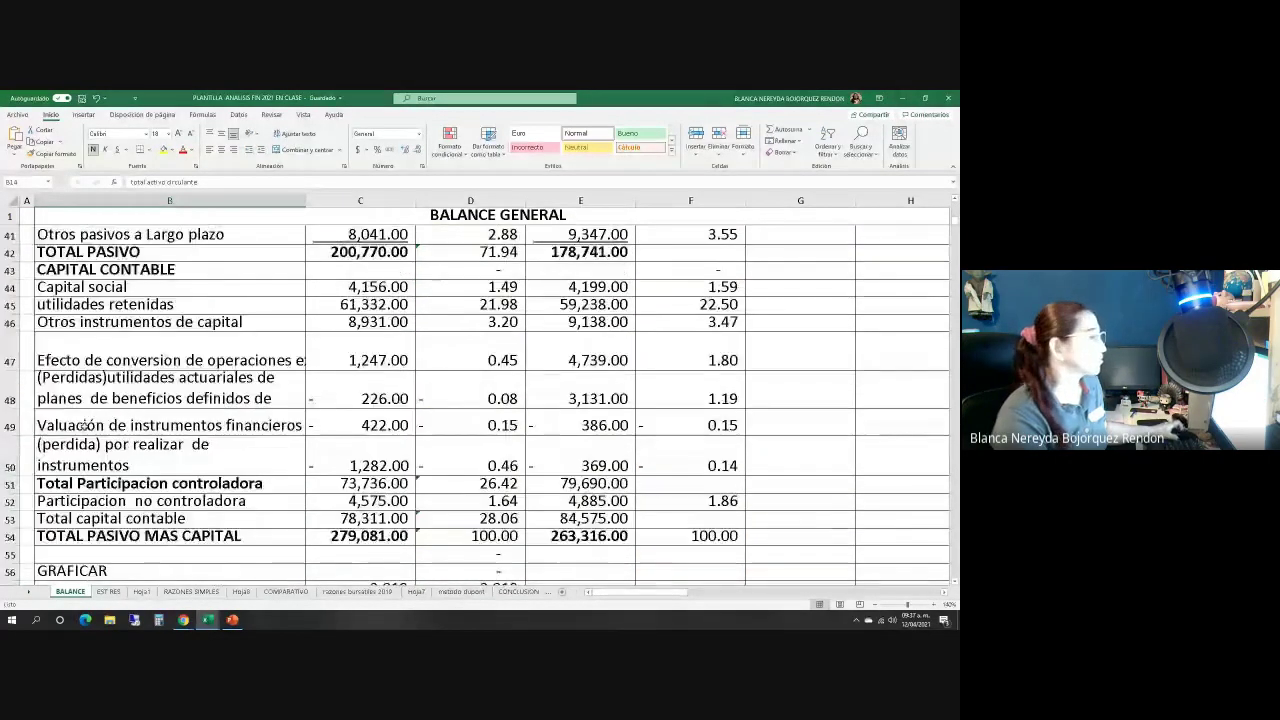
pyautogui.scroll(7, 457, 381)
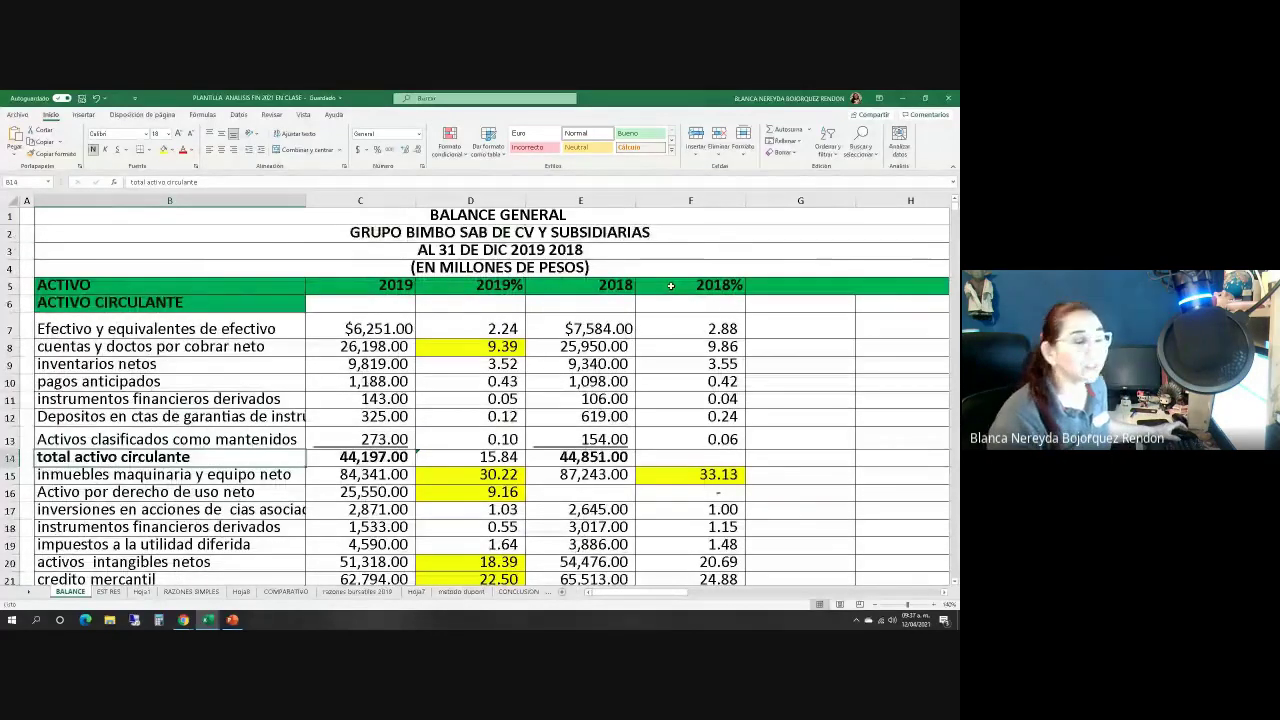
# Enter the heading "valor absoluto" in cell G6, under the empty green header beside 2018%
pyautogui.click(780, 288)
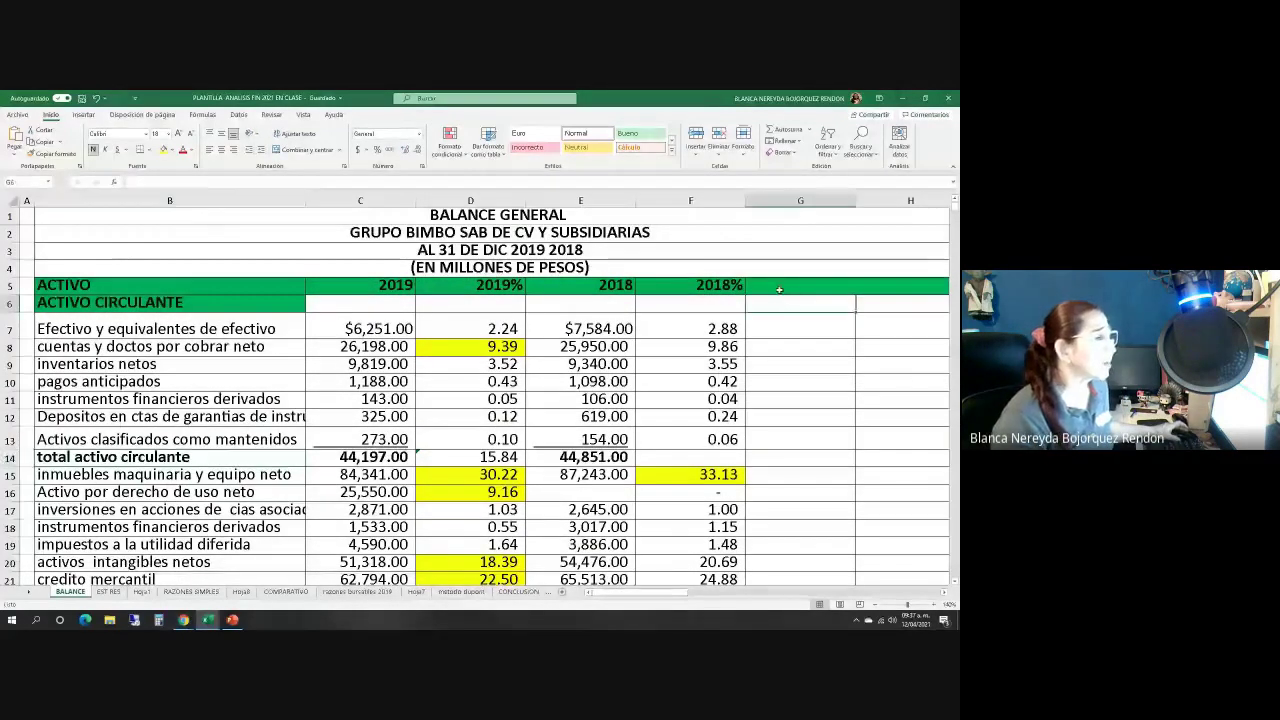
pyautogui.moveTo(778, 288); pyautogui.dragTo(883, 286)
pyautogui.press('Right')
pyautogui.press('Right')
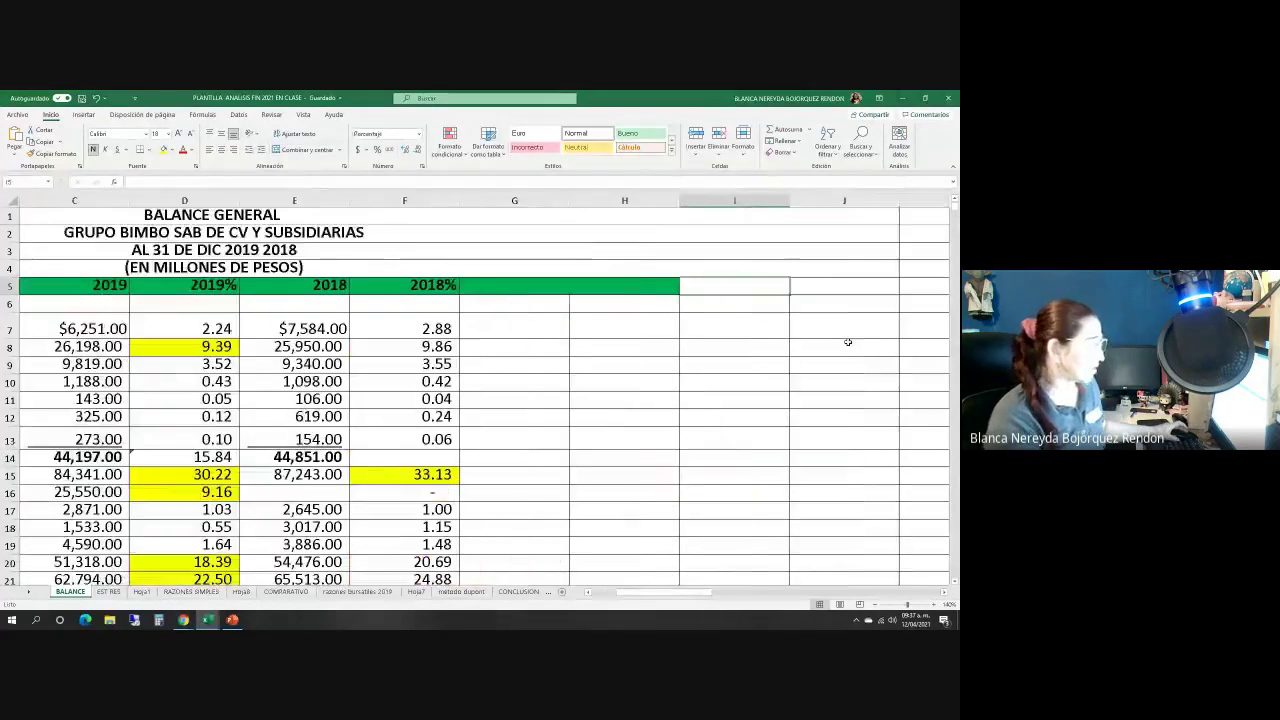
pyautogui.moveTo(526, 313); pyautogui.dragTo(581, 300)
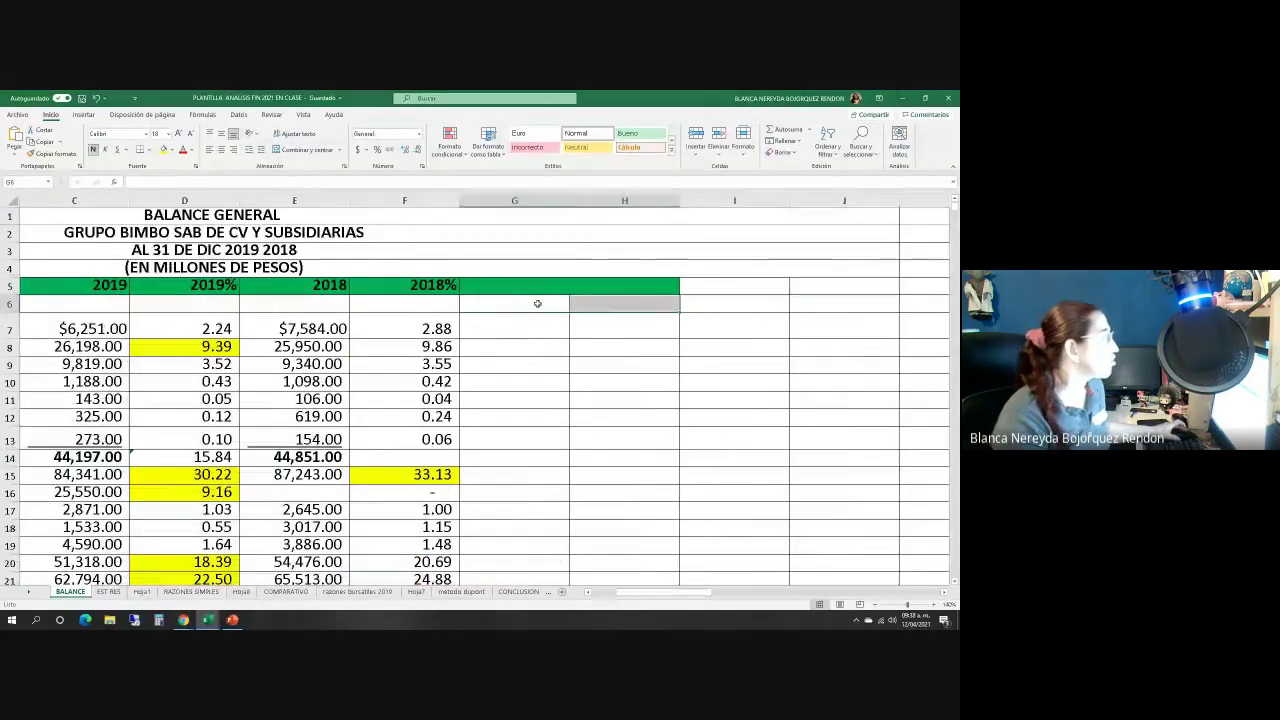
pyautogui.click(495, 307)
pyautogui.write('valor')
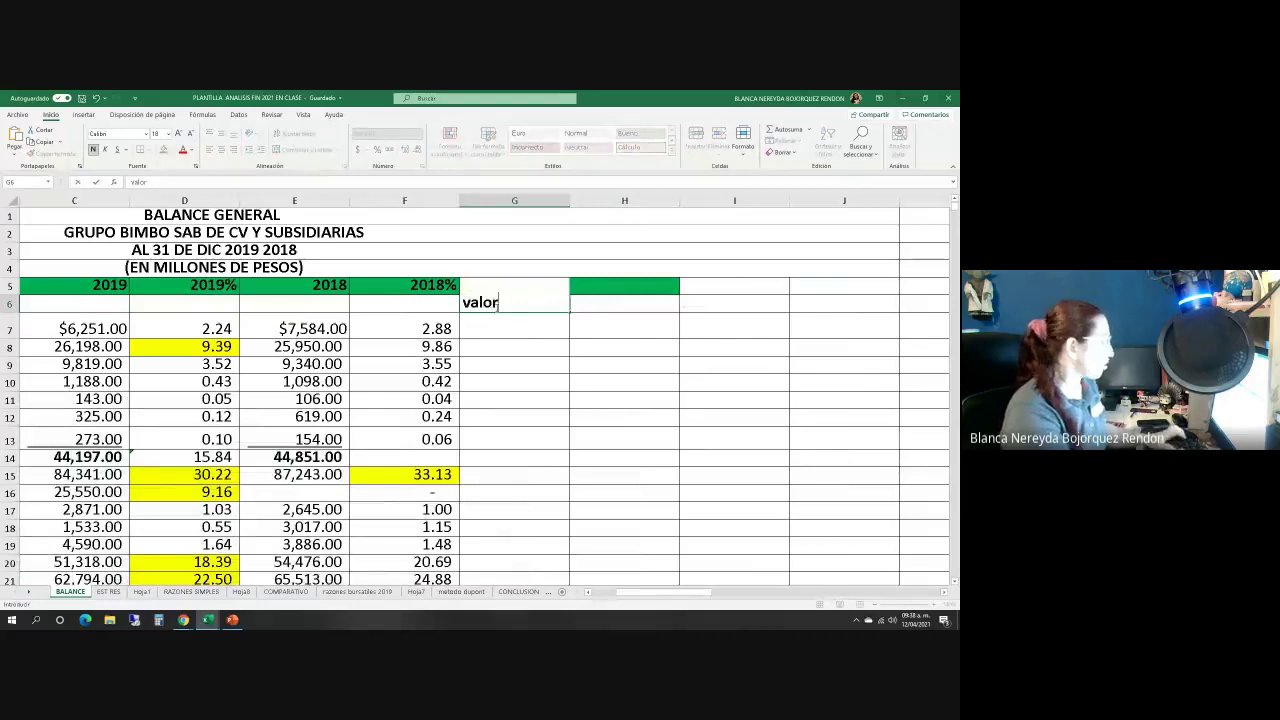
pyautogui.write(' abosl')
pyautogui.press('BackSpace')
pyautogui.press('BackSpace')
pyautogui.press('BackSpace')
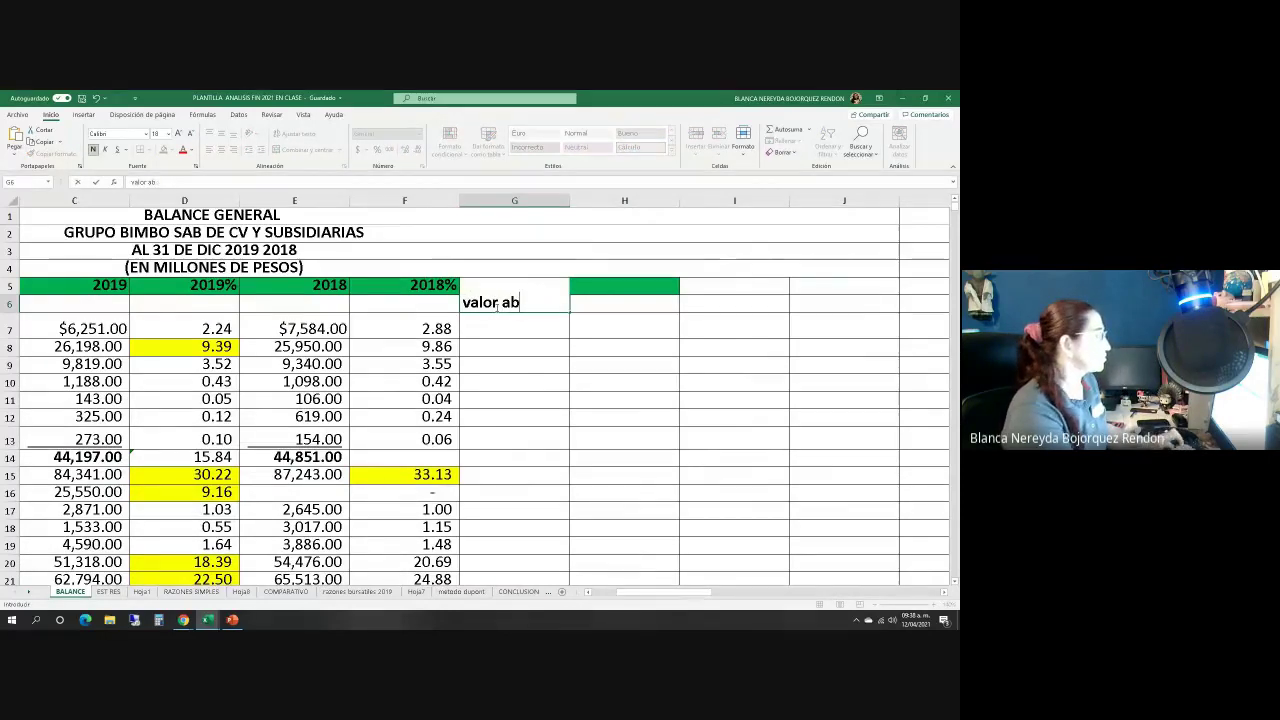
pyautogui.write('soluto')
# Enter the heading "valor relativo %" in cell H6
pyautogui.click(607, 299)
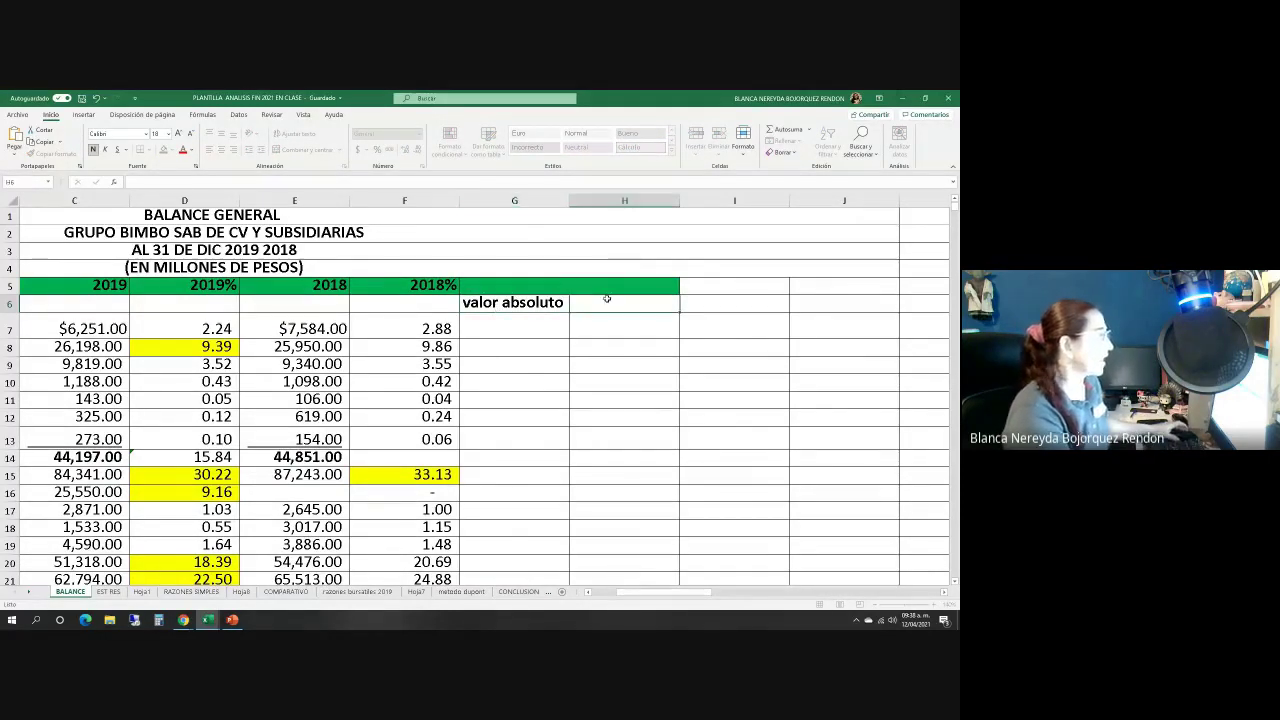
pyautogui.write('valor re')
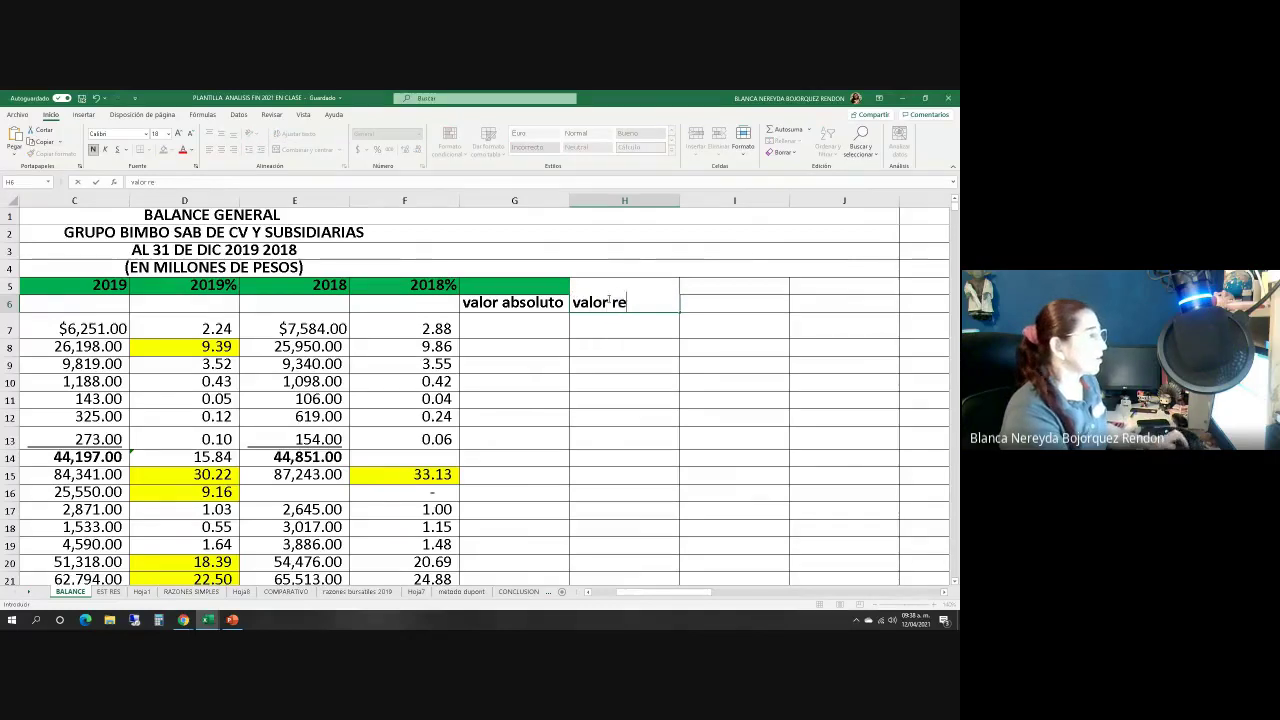
pyautogui.write('lativo')
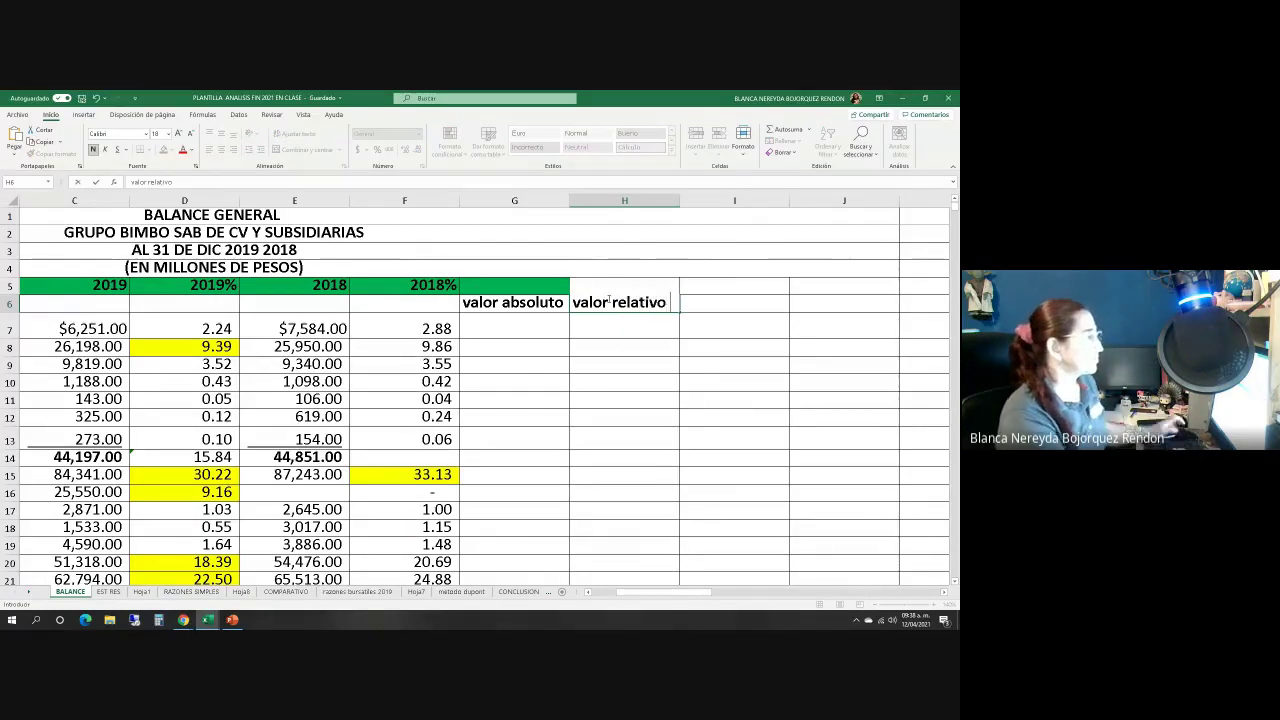
pyautogui.write(' %')
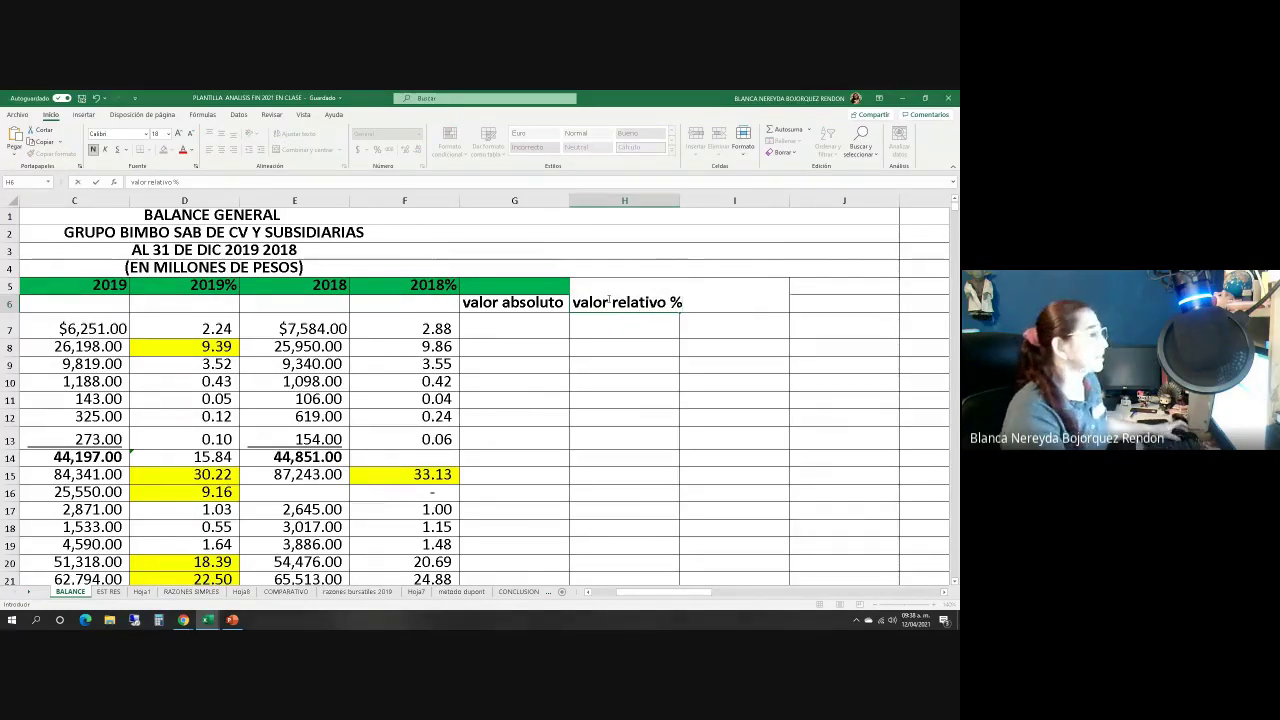
# Append a dollar sign to the heading in G6 so it reads "valor absoluto $"
pyautogui.click(510, 306)
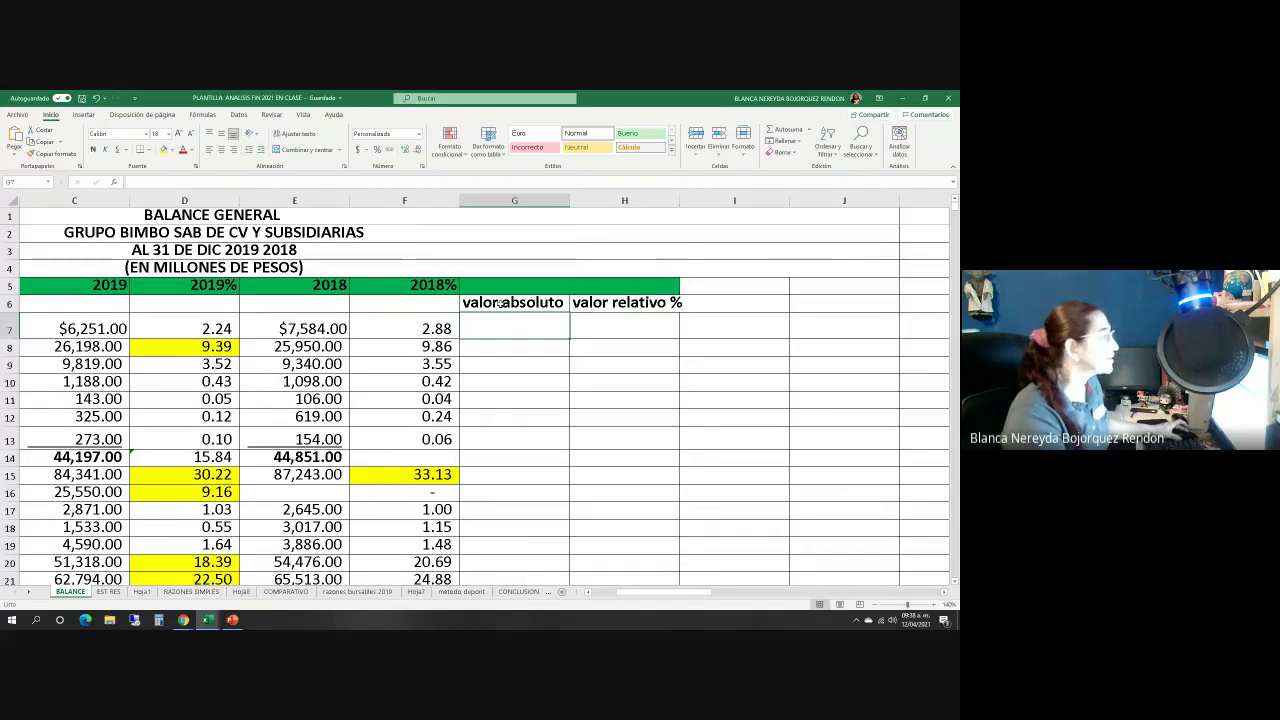
pyautogui.click(187, 183)
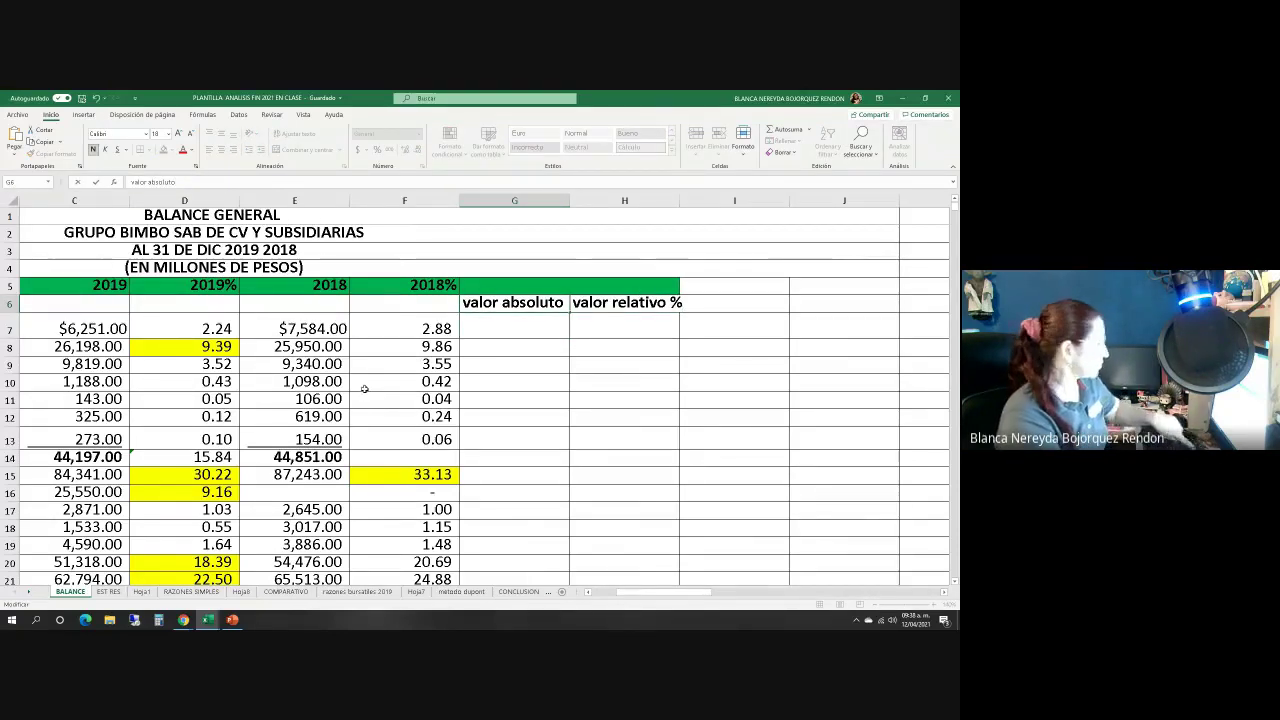
pyautogui.write('$')
pyautogui.click(477, 349)
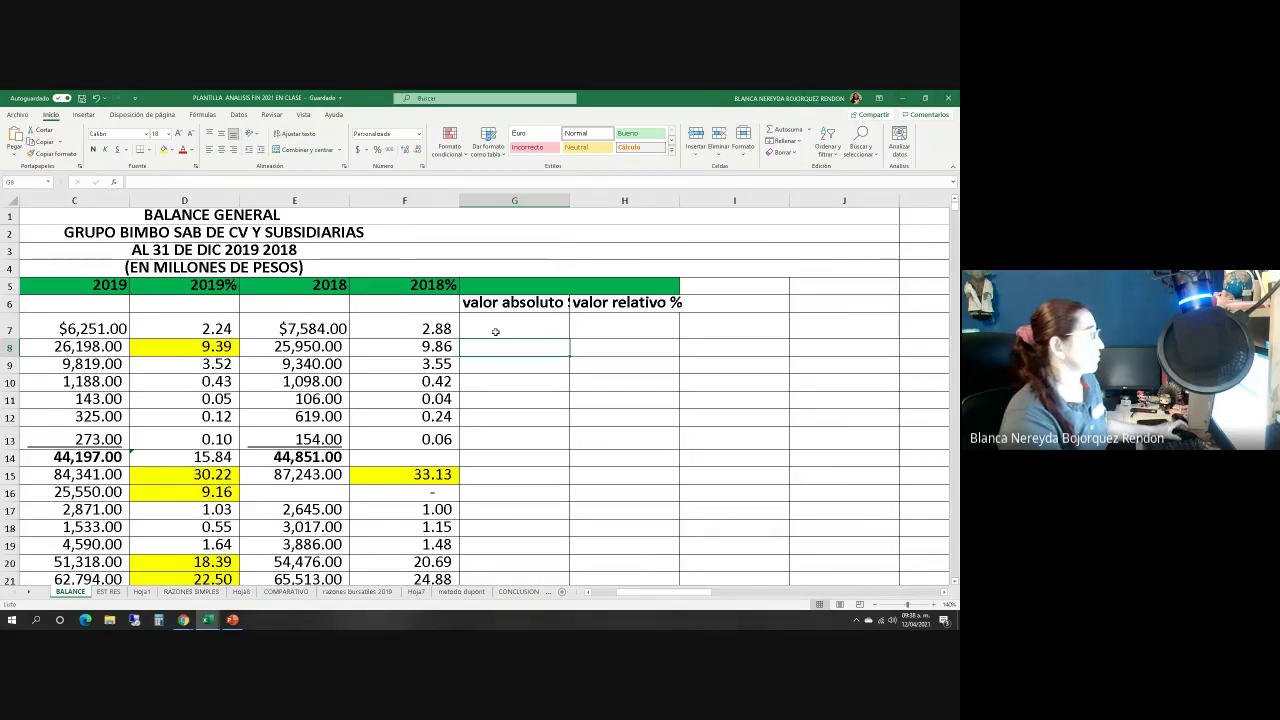
# Widen columns G and H so the headings "valor absoluto $" and "valor relativo %" fit
pyautogui.doubleClick(569, 201)
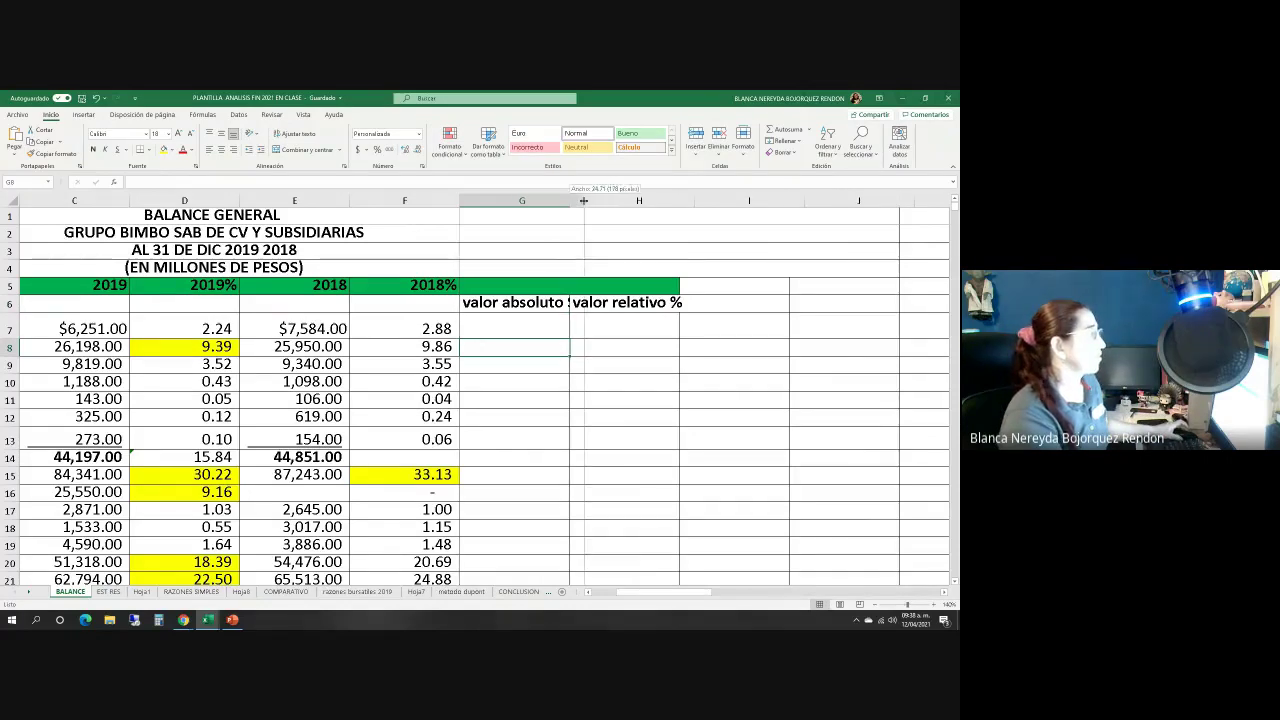
pyautogui.click(531, 279)
pyautogui.moveTo(694, 201); pyautogui.dragTo(722, 201)
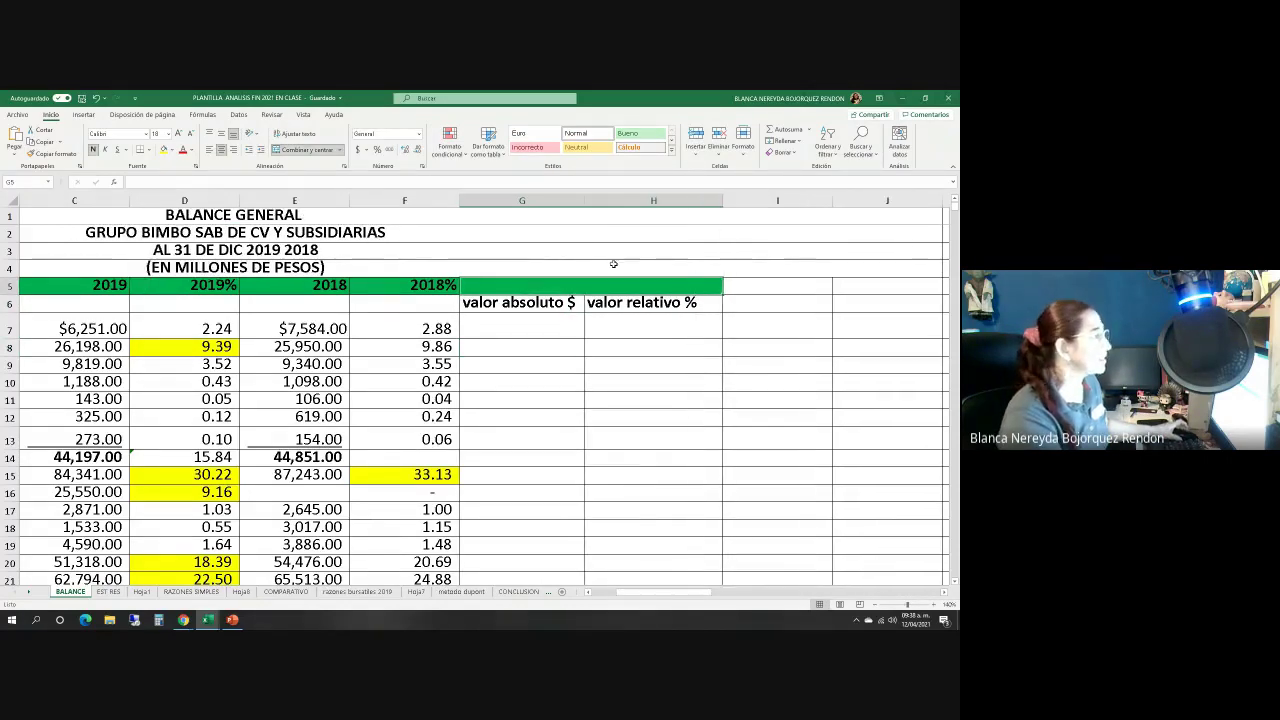
pyautogui.write('ten')
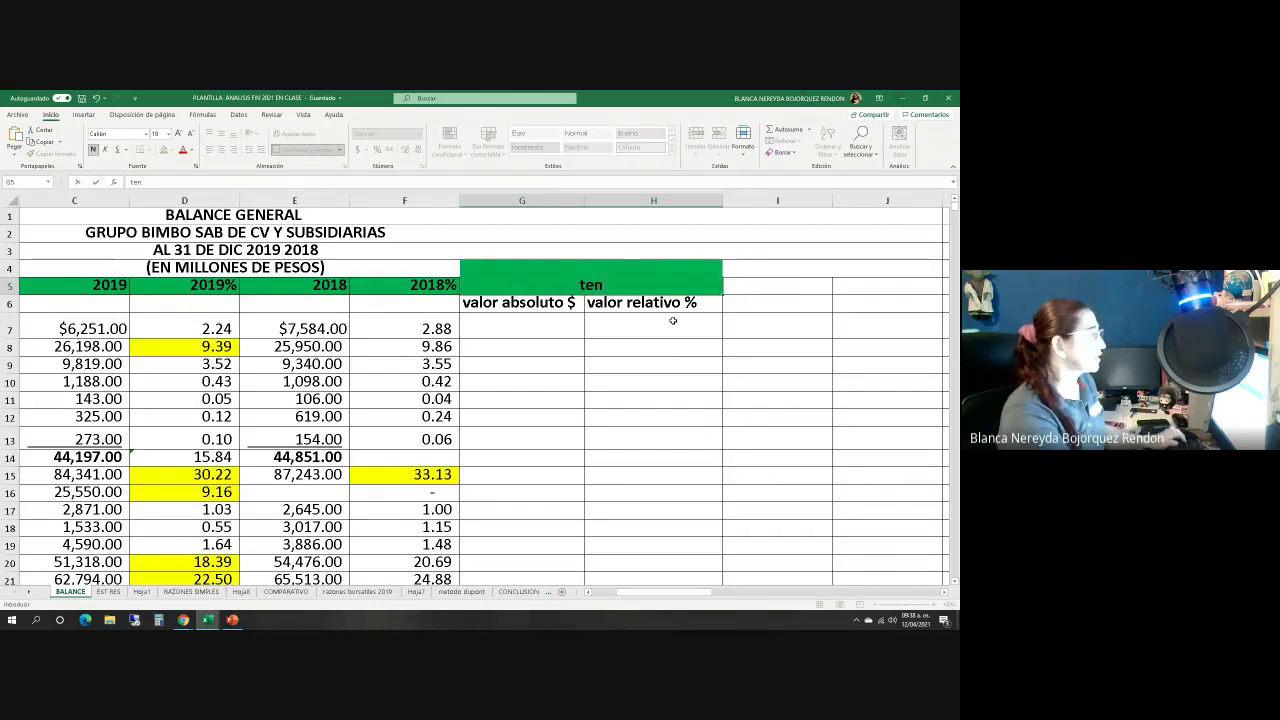
pyautogui.press('BackSpace')
pyautogui.press('BackSpace')
pyautogui.press('BackSpace')
pyautogui.press('Tab')
pyautogui.write('temncf')
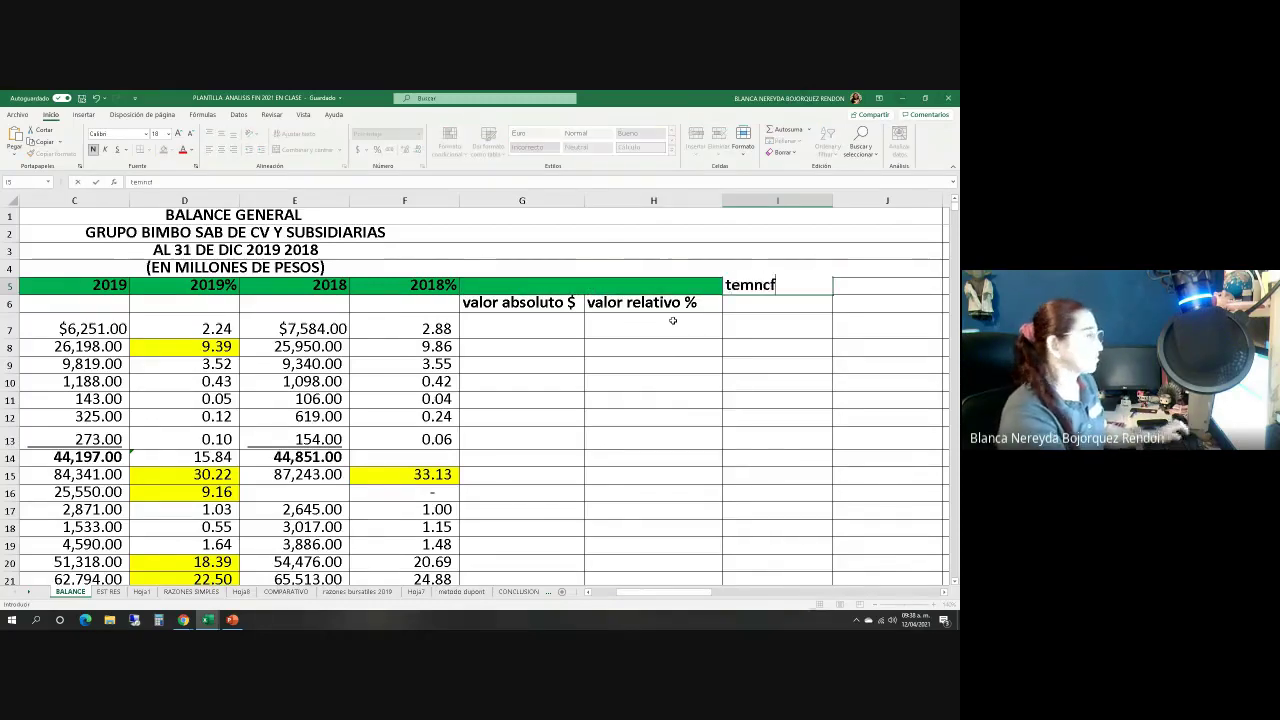
pyautogui.press('BackSpace')
pyautogui.press('BackSpace')
pyautogui.press('BackSpace')
pyautogui.press('BackSpace')
pyautogui.press('BackSpace')
pyautogui.press('BackSpace')
# Enter the title "TENDENCIA" in the merged green header cell above the two new value headings
pyautogui.click(570, 285)
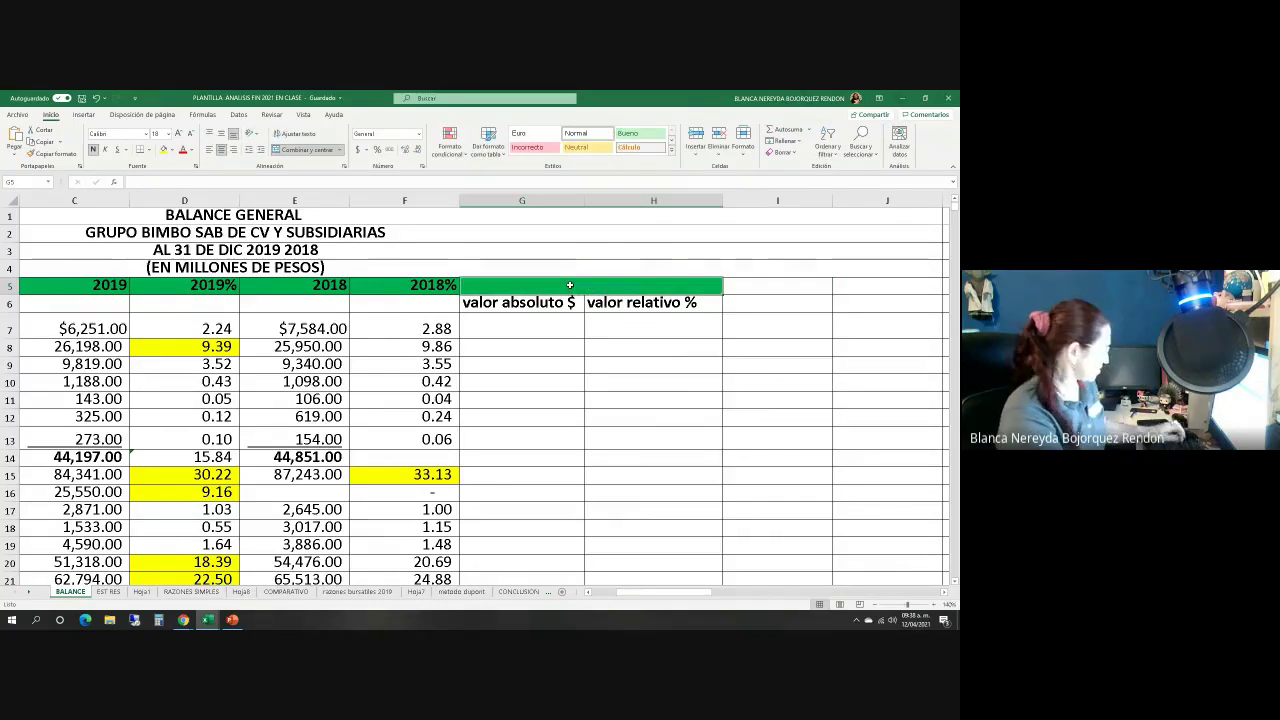
pyautogui.write('TEND')
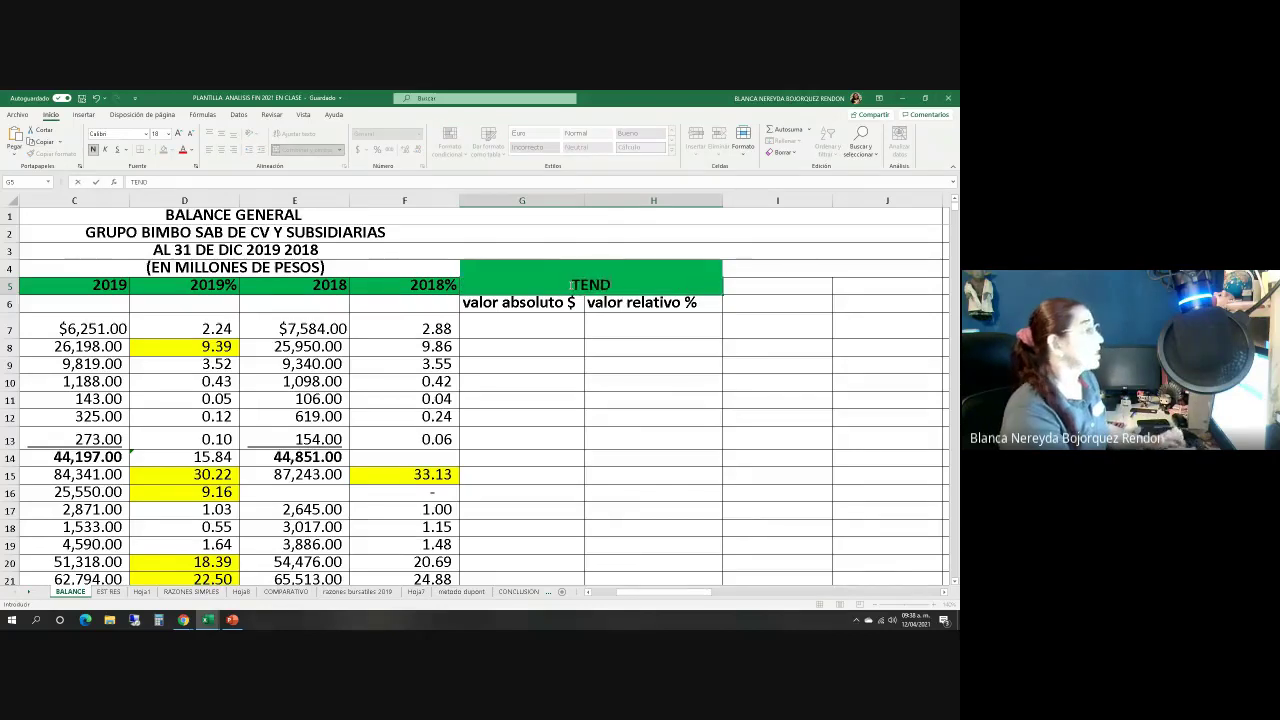
pyautogui.write('ENCIA')
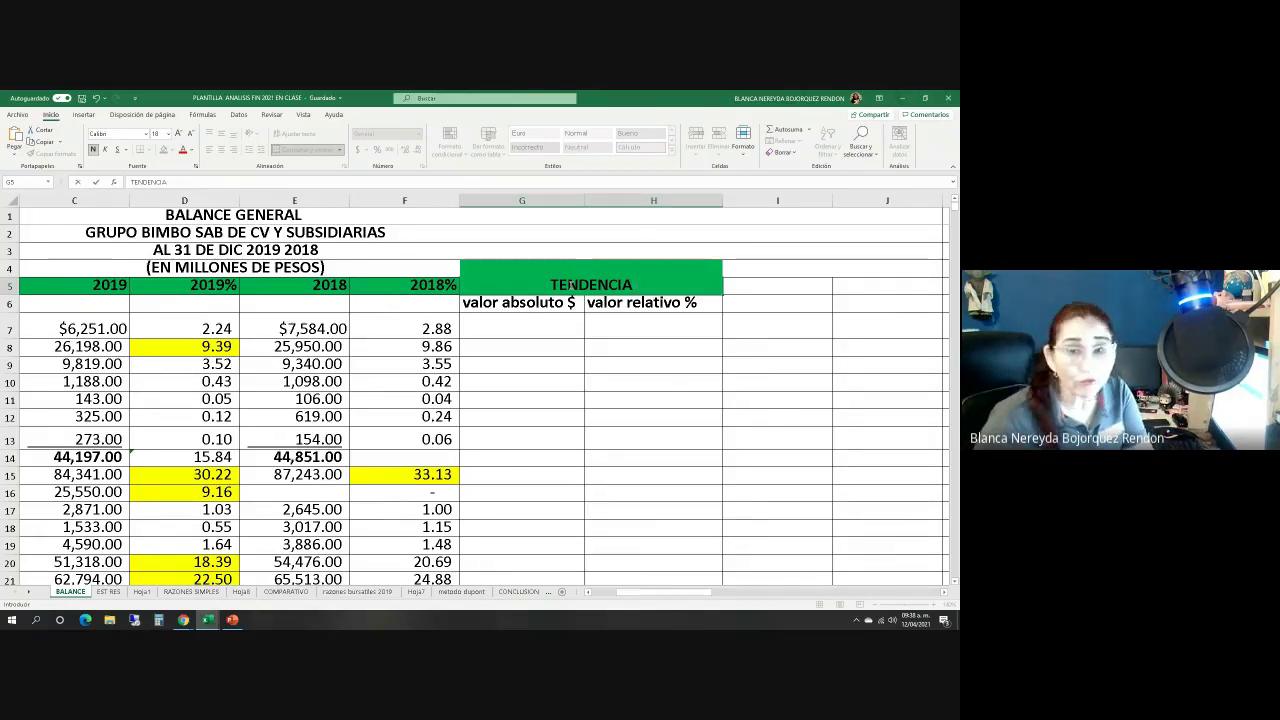
pyautogui.click(532, 345)
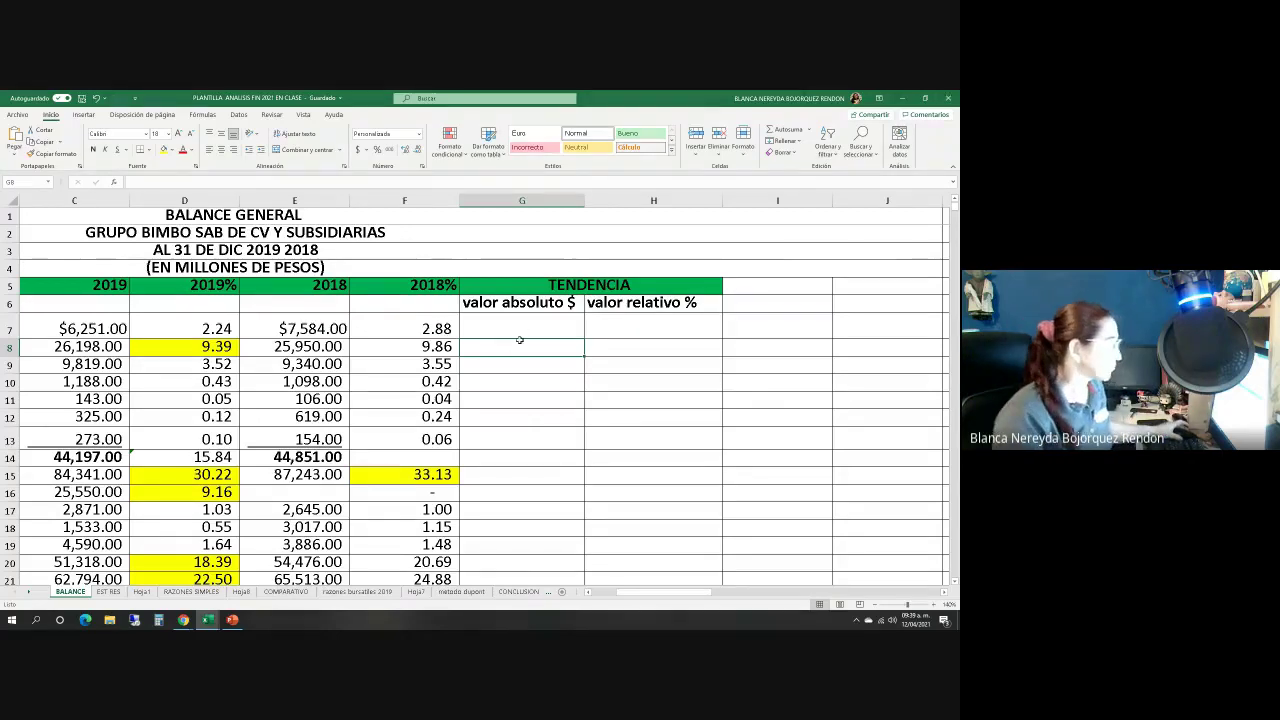
# Narrow the percentage columns F (2018%) and D (2019%) to slim strips
pyautogui.click(519, 326)
pyautogui.moveTo(459, 200); pyautogui.dragTo(364, 200)
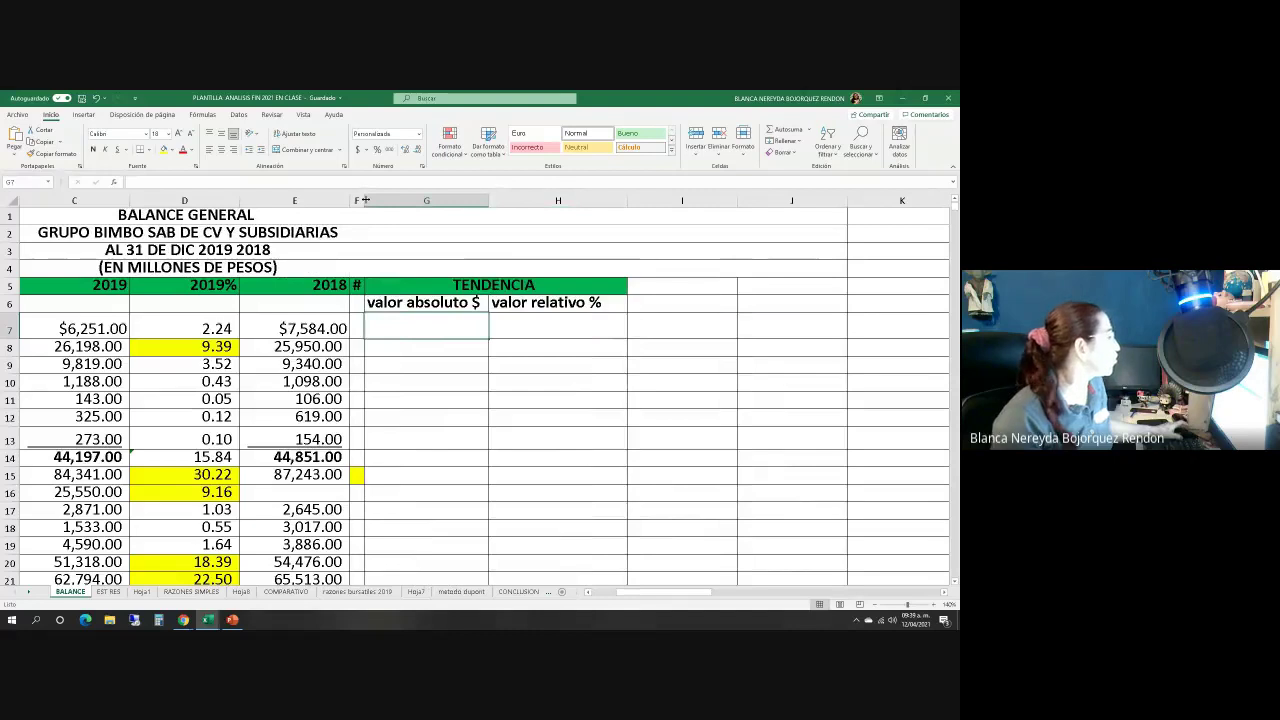
pyautogui.moveTo(240, 199); pyautogui.dragTo(150, 199)
# Calculate the absolute change for "Efectivo y equivalentes de efectivo" in G7 with the formula =C7-E7
pyautogui.click(595, 592)
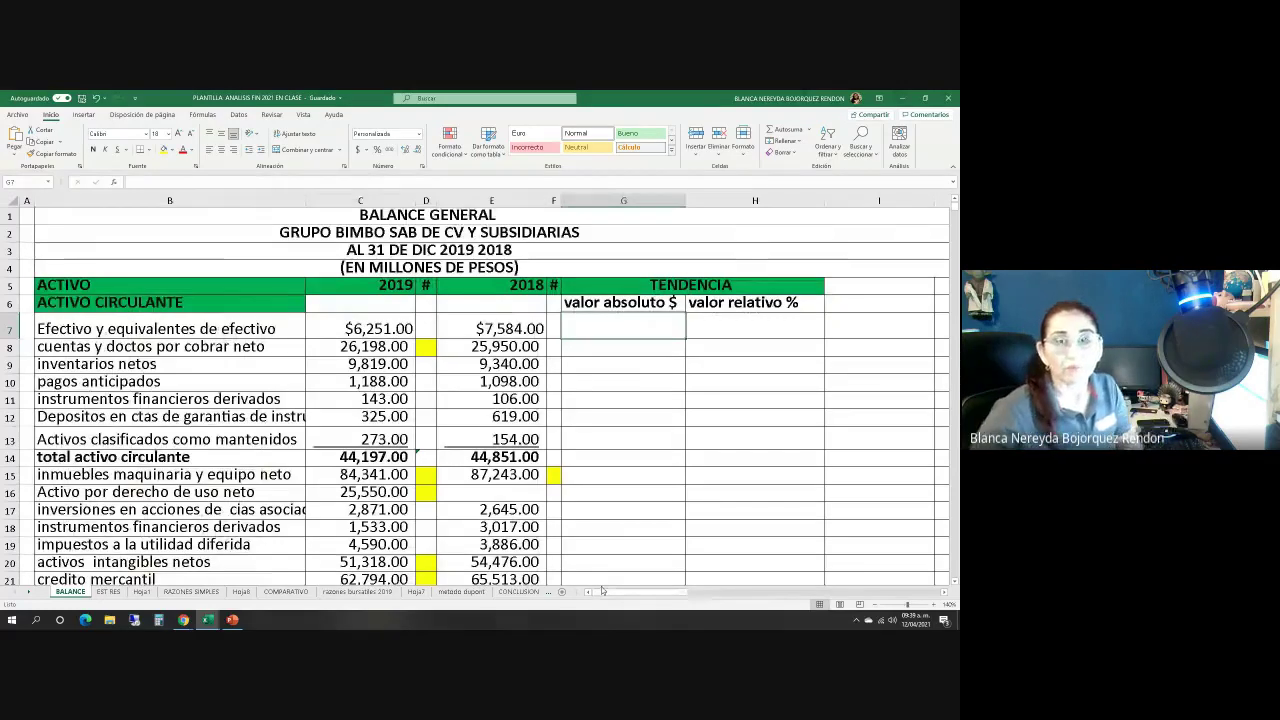
pyautogui.click(933, 607)
pyautogui.click(933, 607)
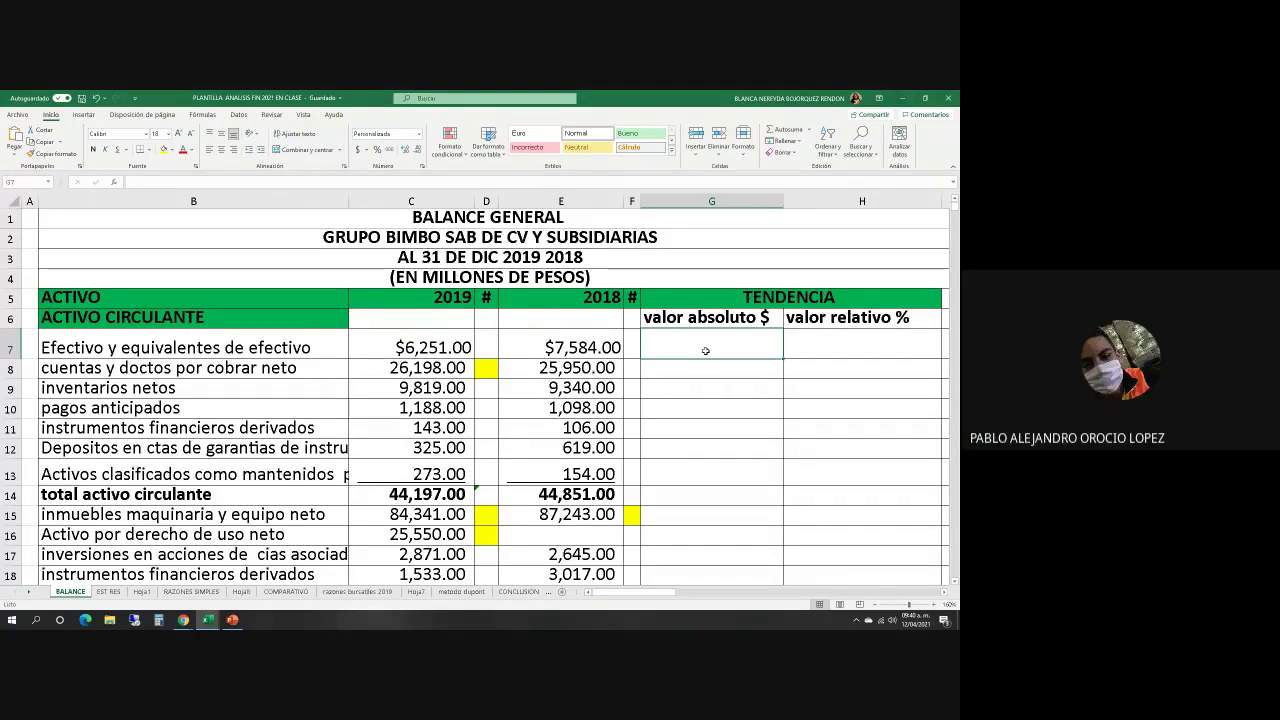
pyautogui.write('=')
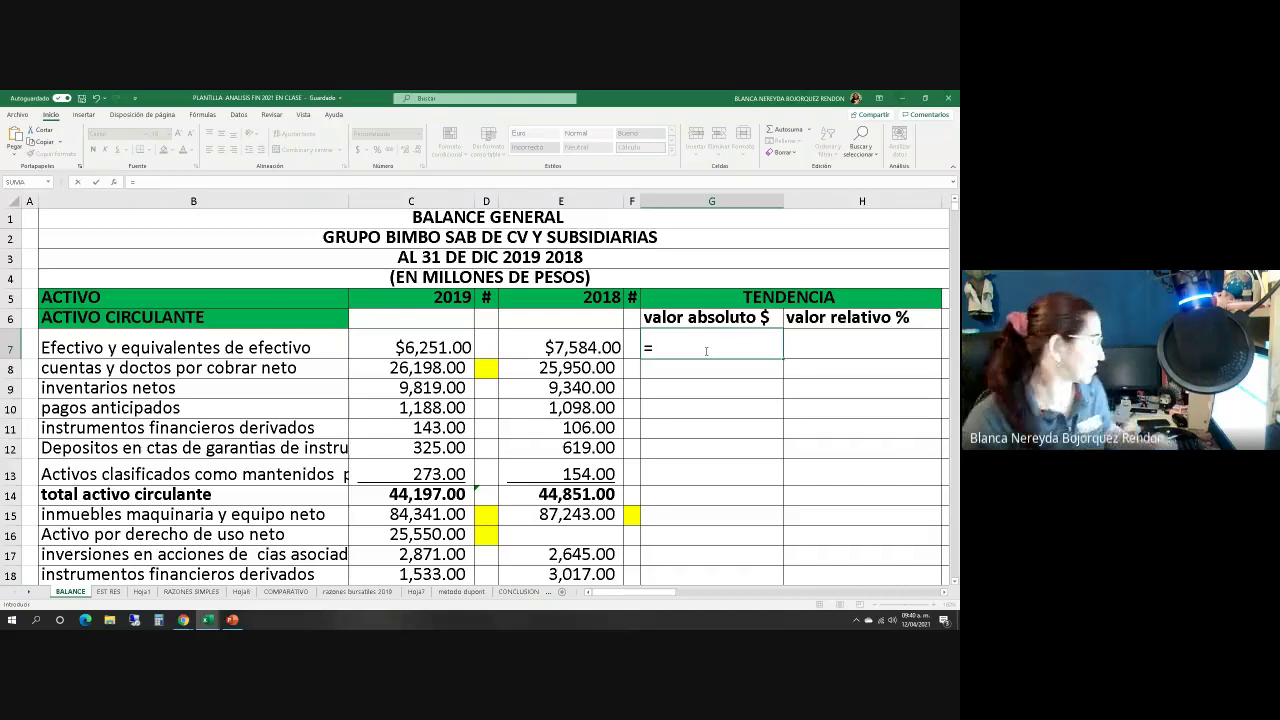
pyautogui.click(416, 345)
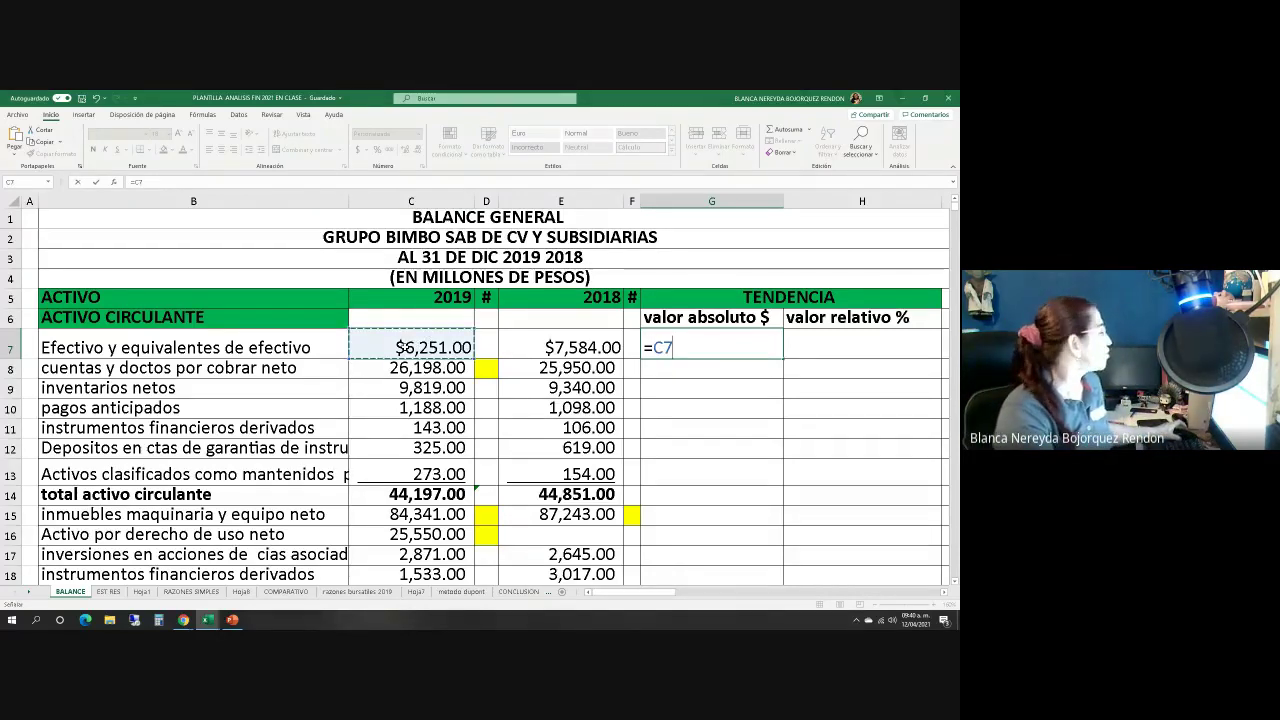
pyautogui.write('-')
pyautogui.click(550, 346)
pyautogui.press('Return')
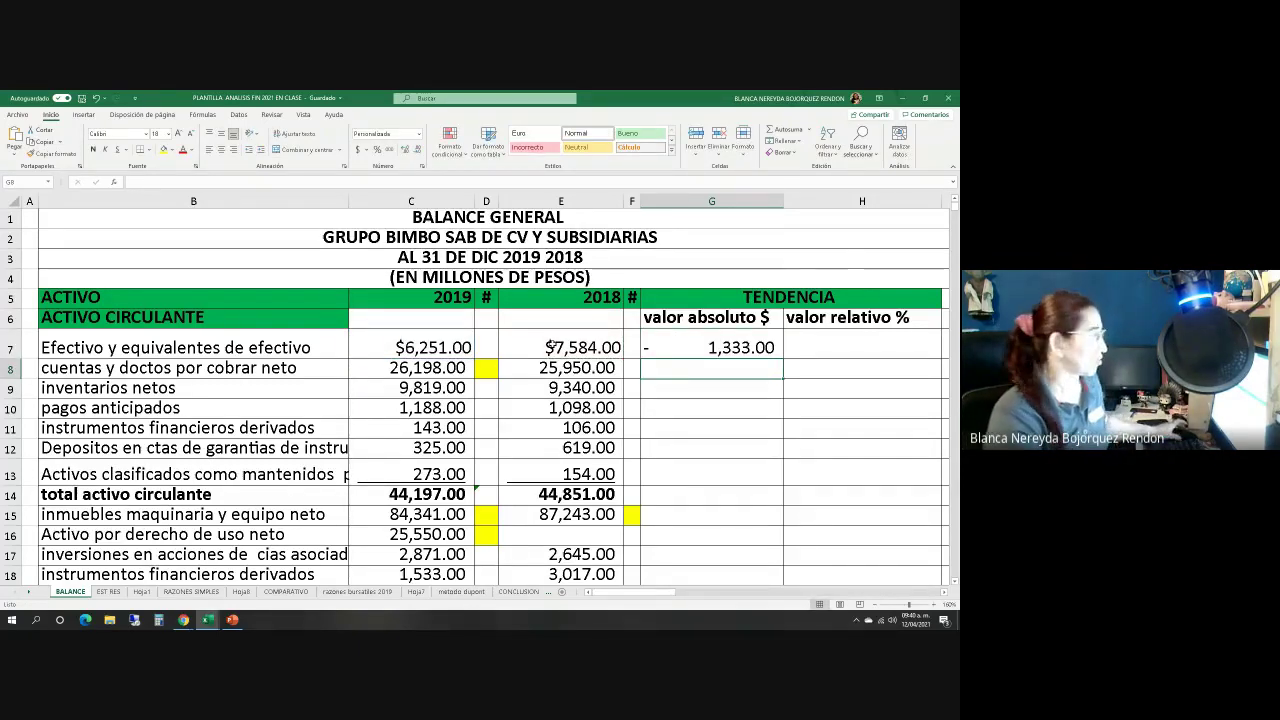
# Insert a blank row above the "Efectivo y equivalentes de efectivo" row
pyautogui.click(12, 342)
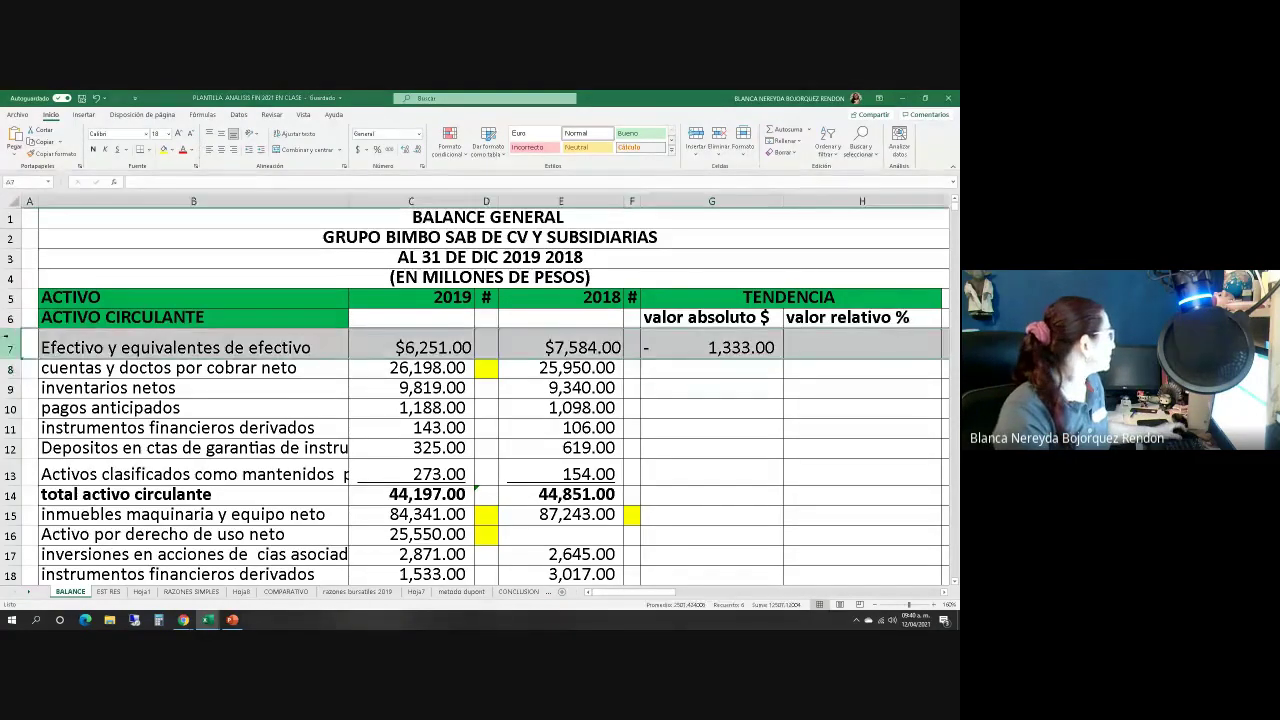
pyautogui.rightClick(12, 340)
pyautogui.click(42, 420)
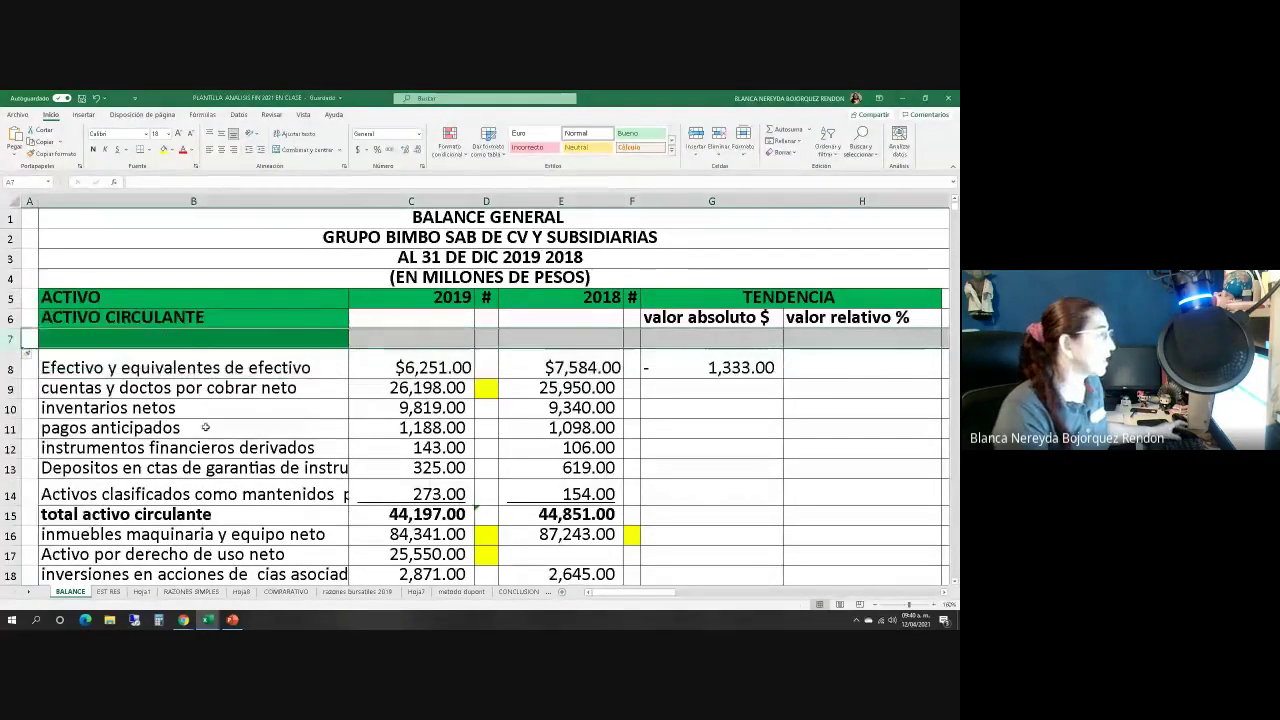
# Enter the label "AÑO ACT -AÑO ANT" in G7 under "valor absoluto $" and widen column G to fit it
pyautogui.click(664, 340)
pyautogui.write('AÑ')
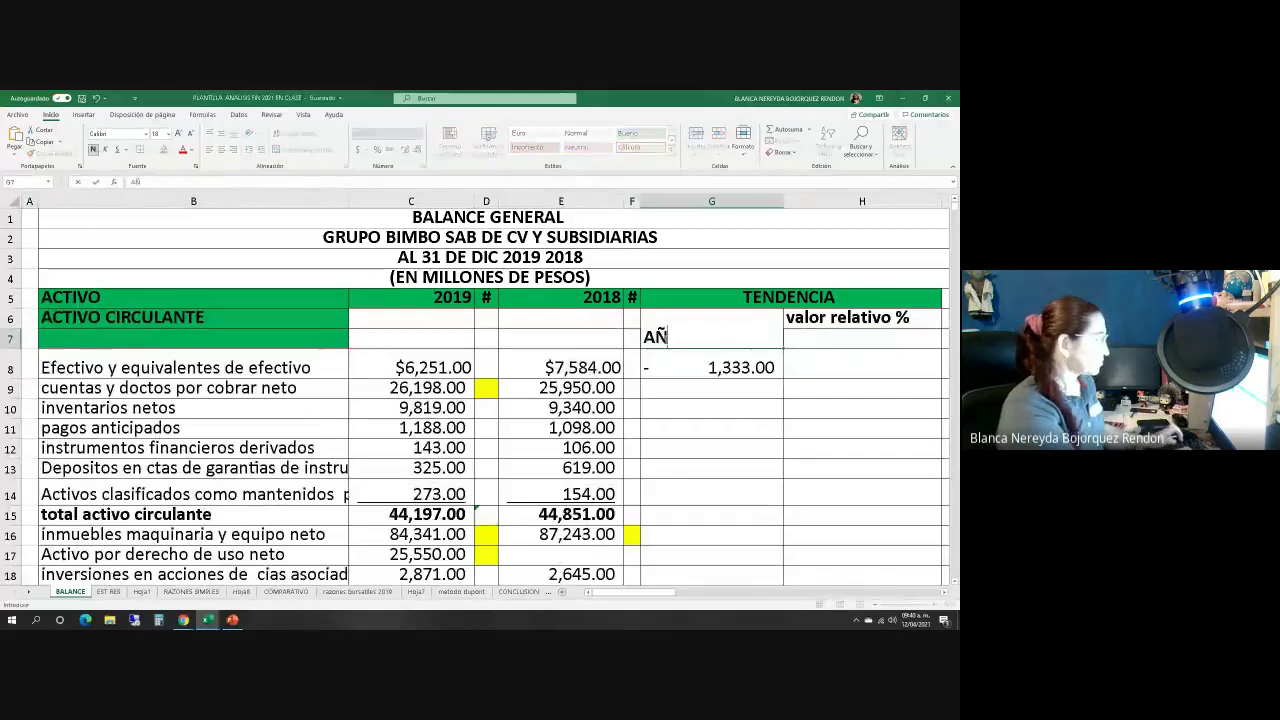
pyautogui.write('O ACT ')
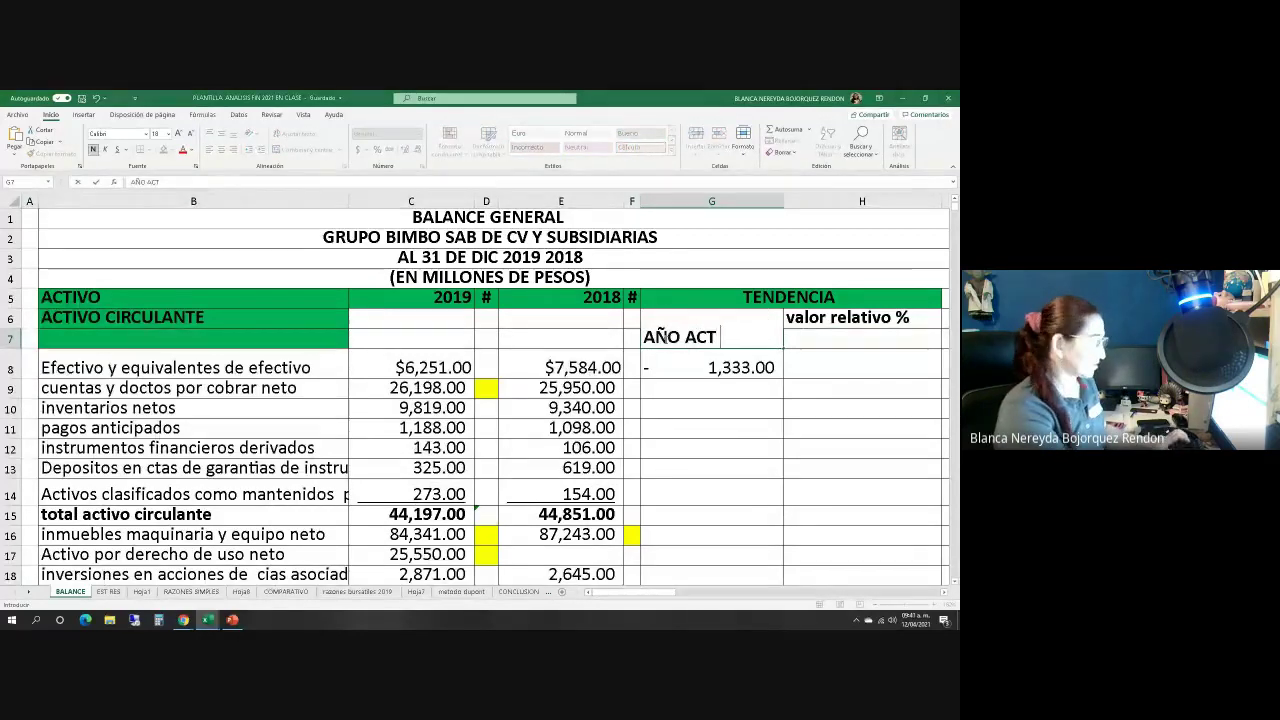
pyautogui.write('-AÑ')
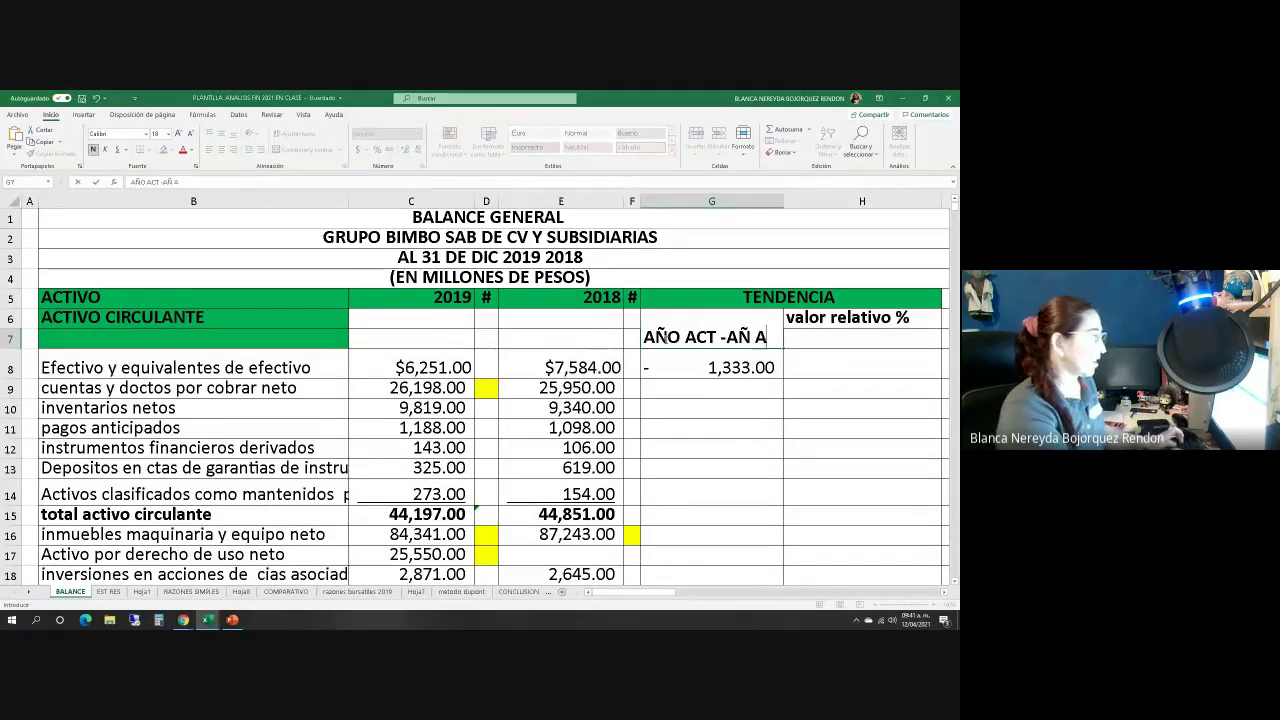
pyautogui.write('O ANT')
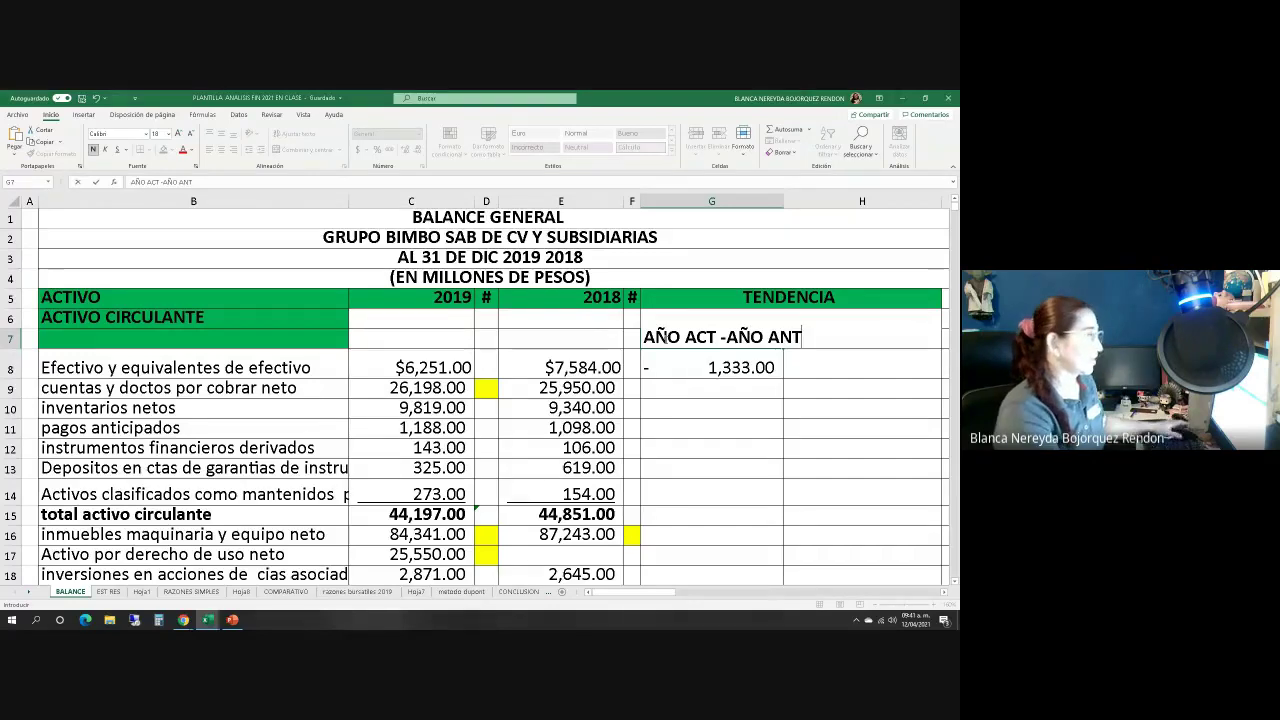
pyautogui.click(693, 428)
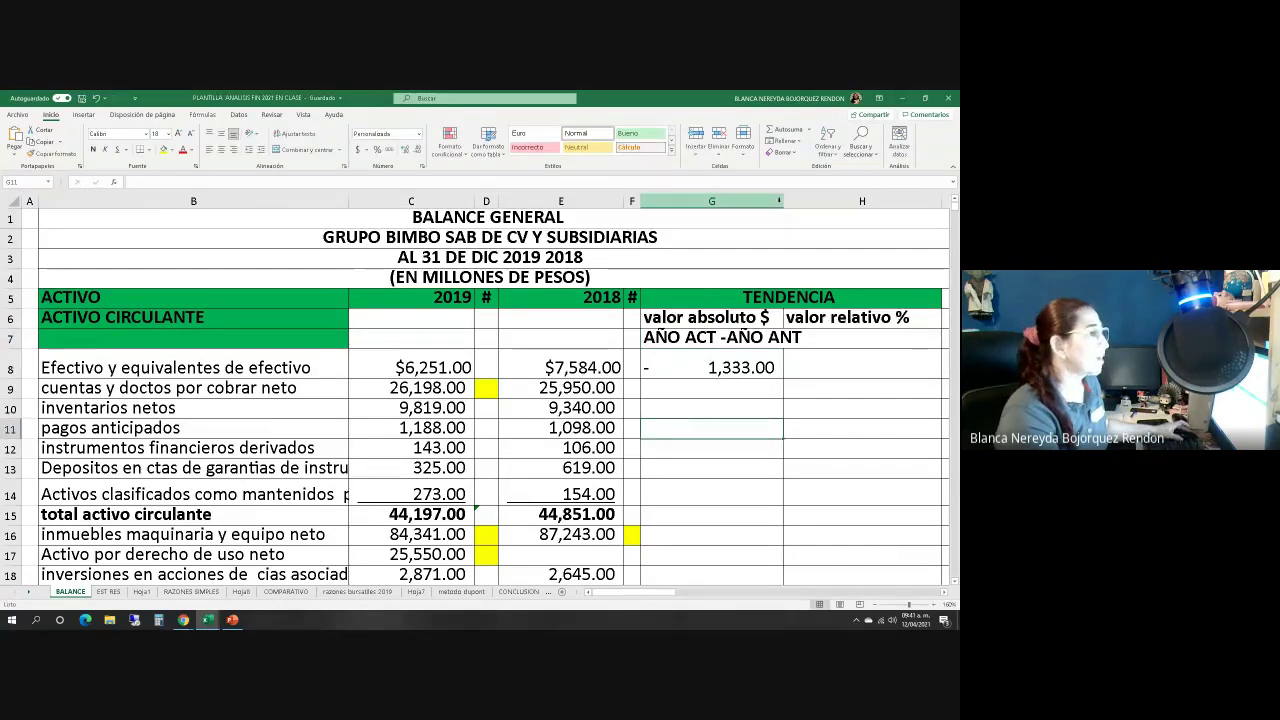
pyautogui.moveTo(784, 201); pyautogui.dragTo(806, 201)
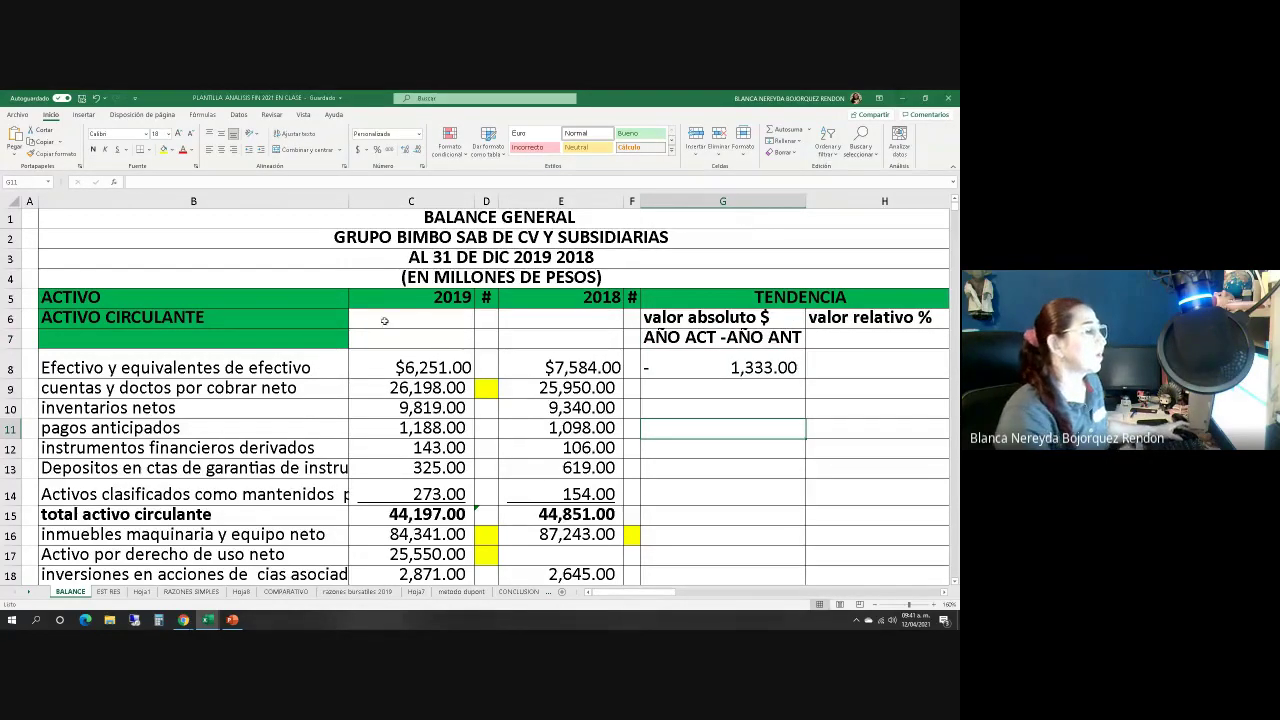
# Fill the absolute change formula from G8 down through the "TOTAL PASIVO MAS CAPITAL" row, G55
pyautogui.click(658, 365)
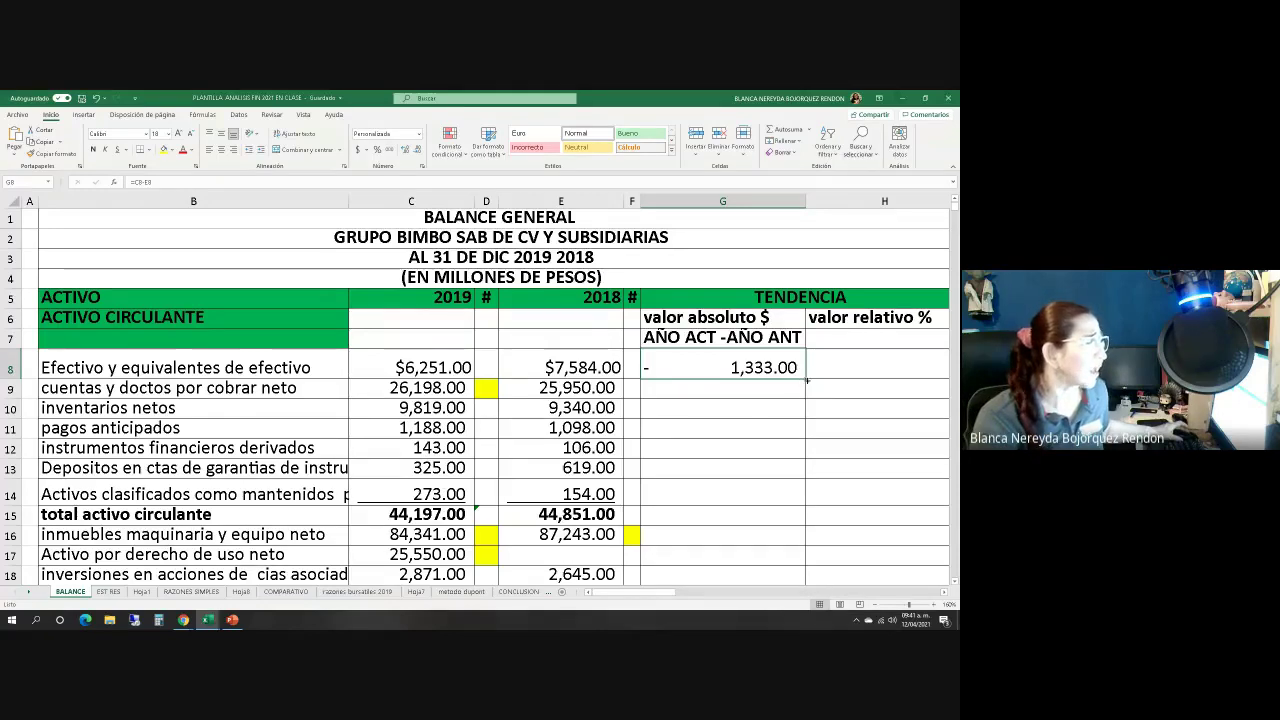
pyautogui.moveTo(806, 377); pyautogui.dragTo(706, 386)
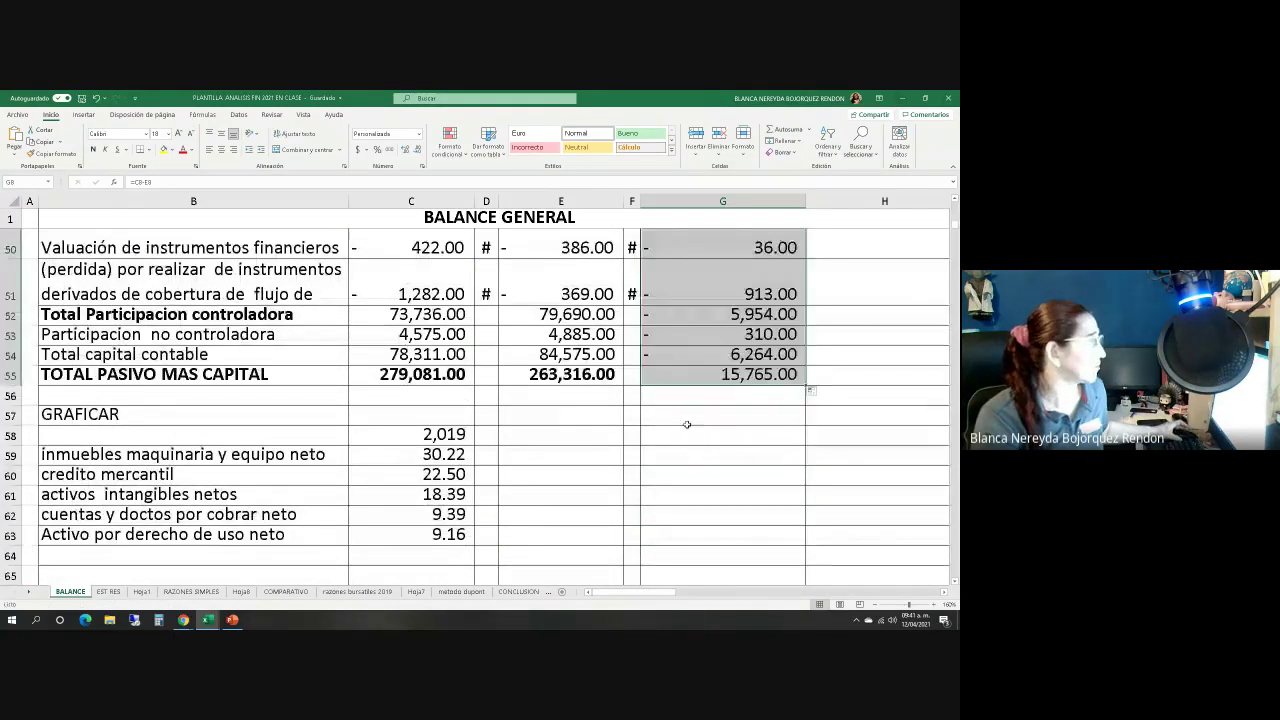
pyautogui.click(694, 449)
pyautogui.scroll(5, 694, 440)
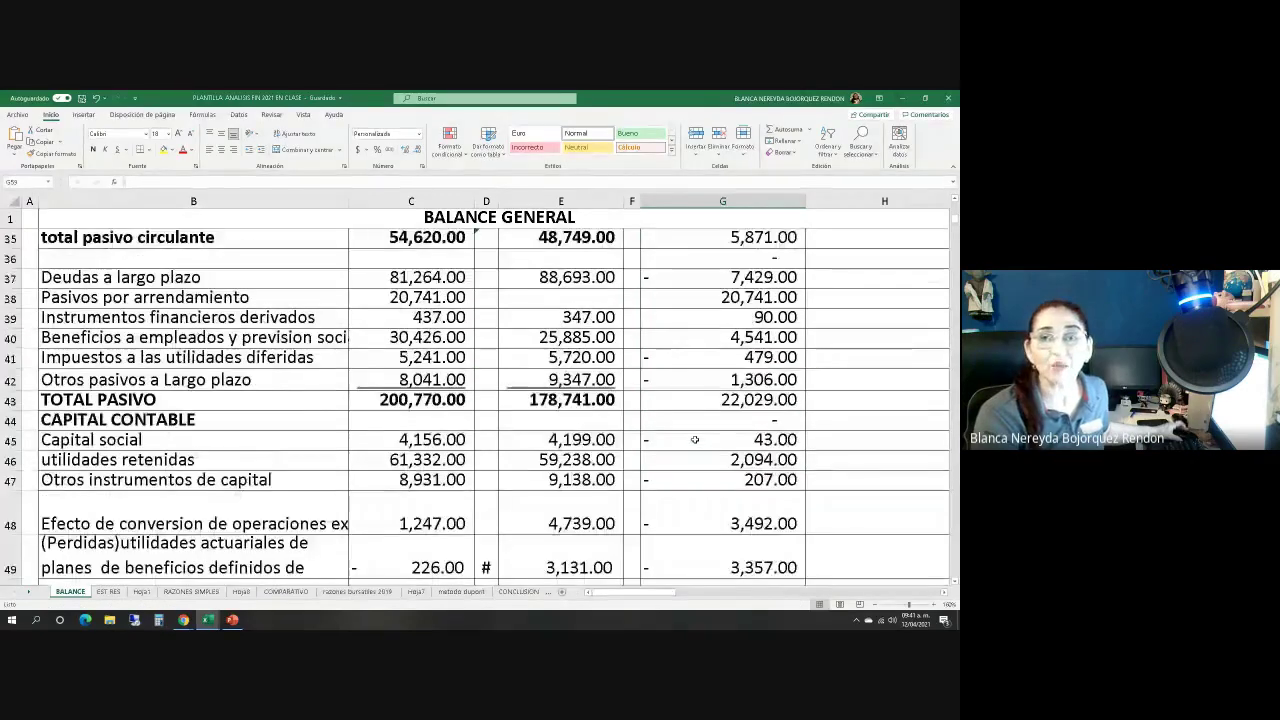
pyautogui.scroll(10, 690, 433)
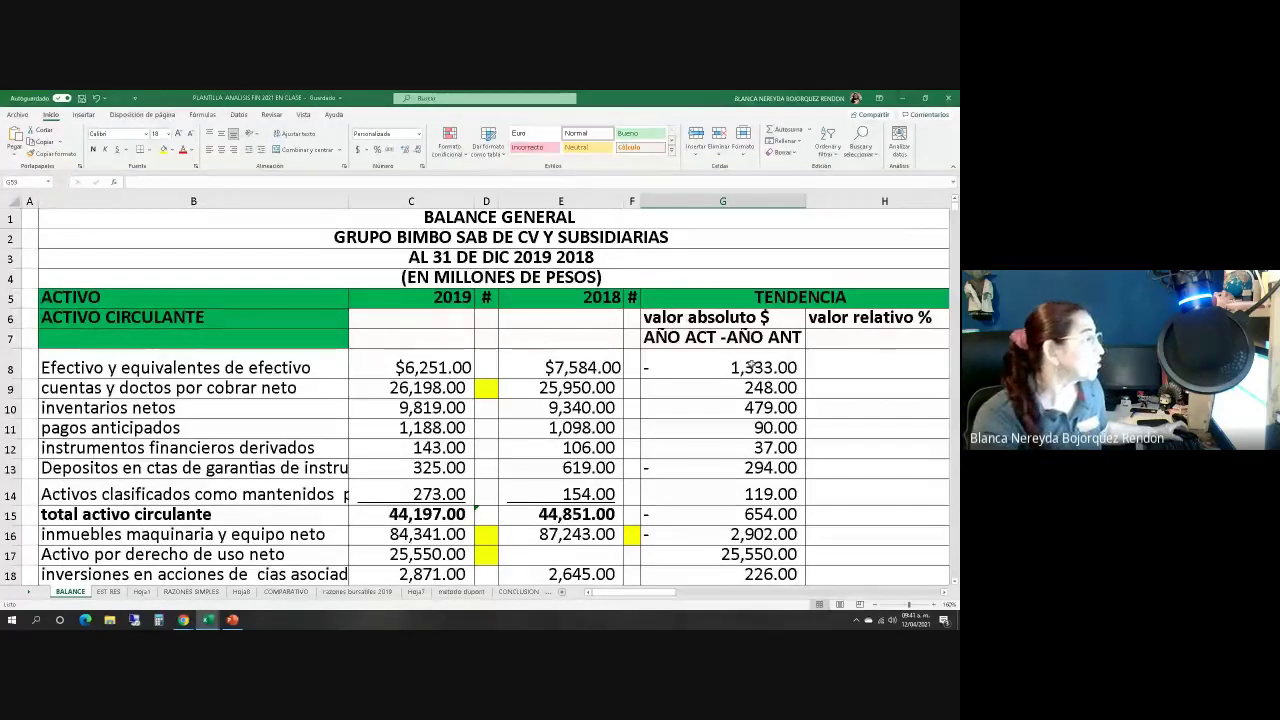
# Review the absolute changes in column G for cash, net inventories, prepaid expenses and derivative instruments
pyautogui.click(700, 367)
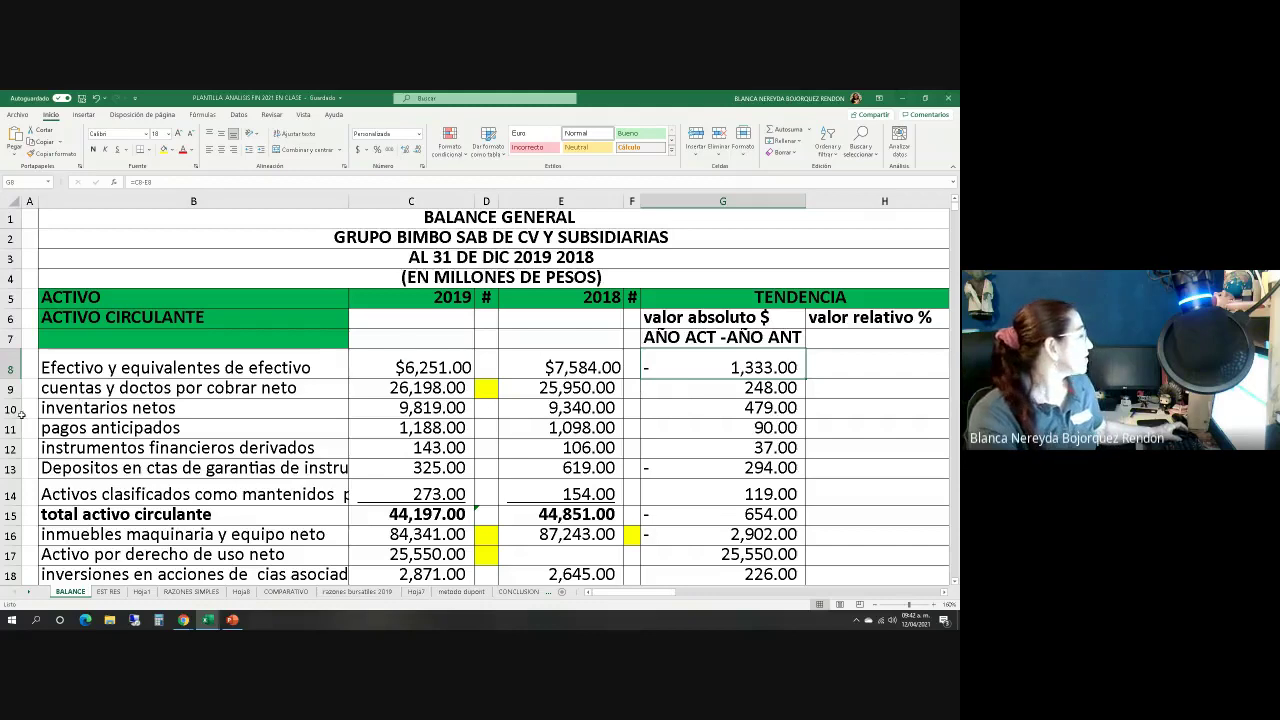
pyautogui.click(724, 403)
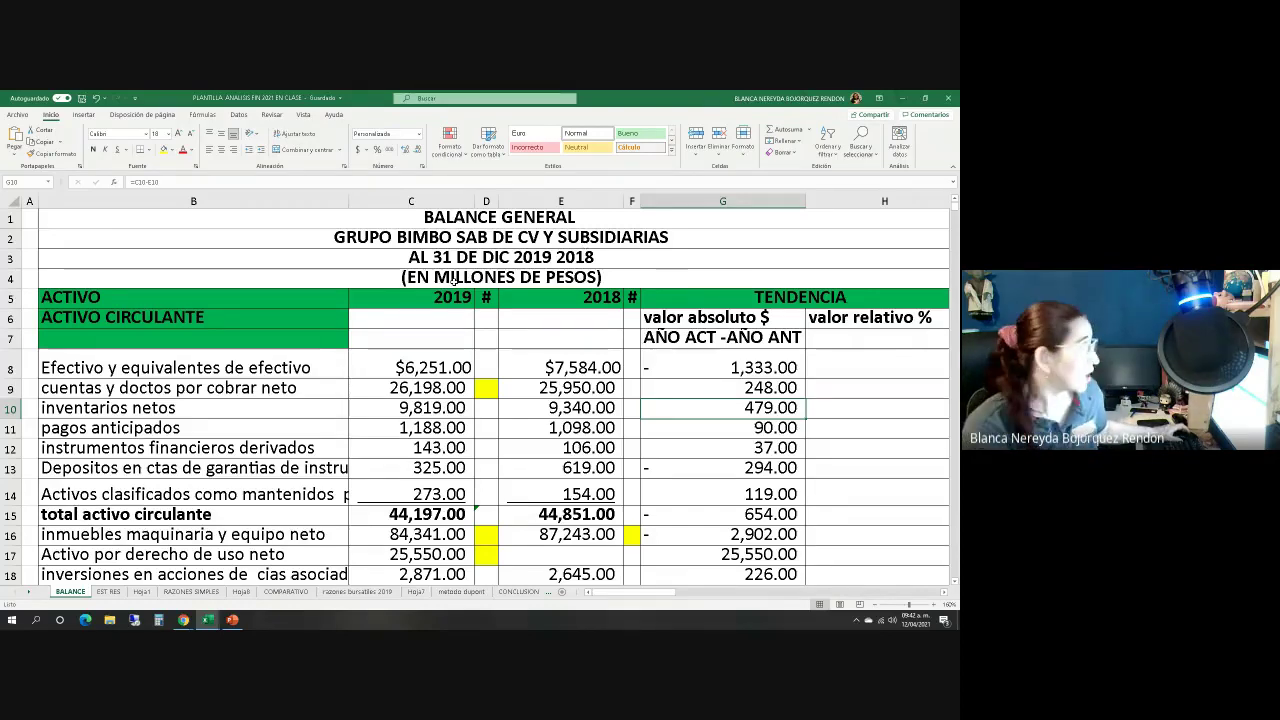
pyautogui.click(745, 432)
pyautogui.click(732, 454)
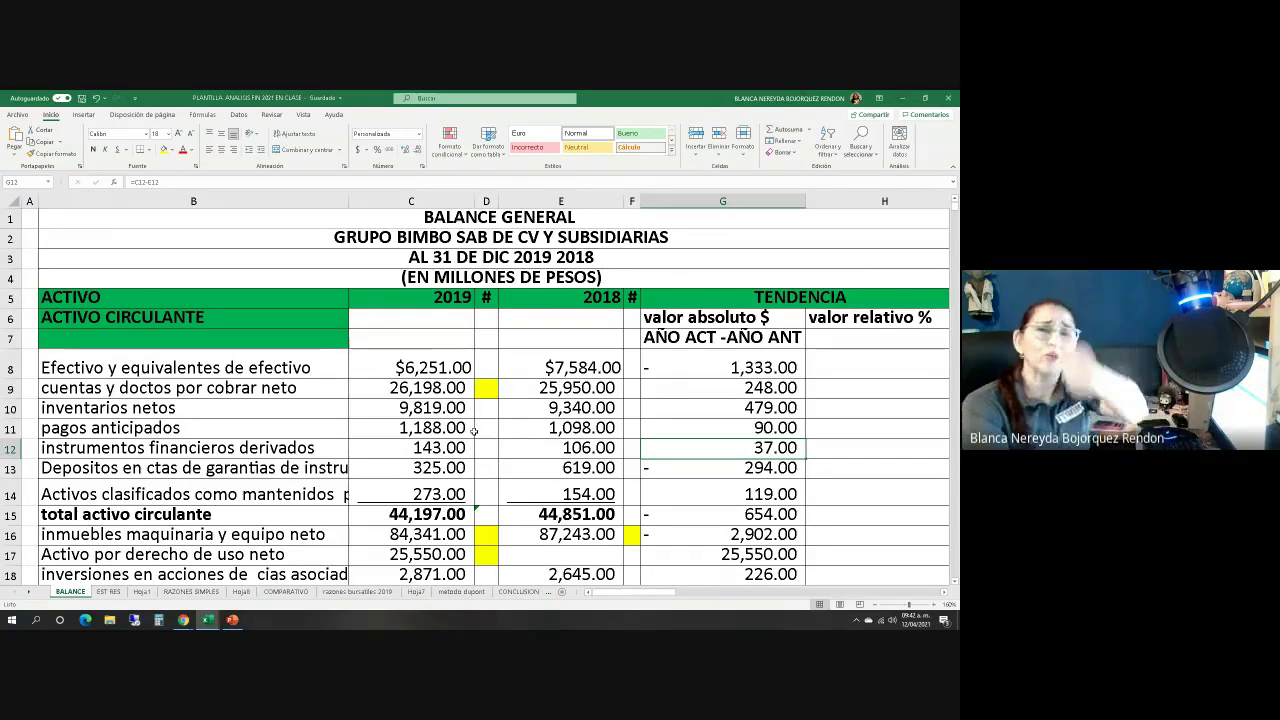
pyautogui.click(705, 372)
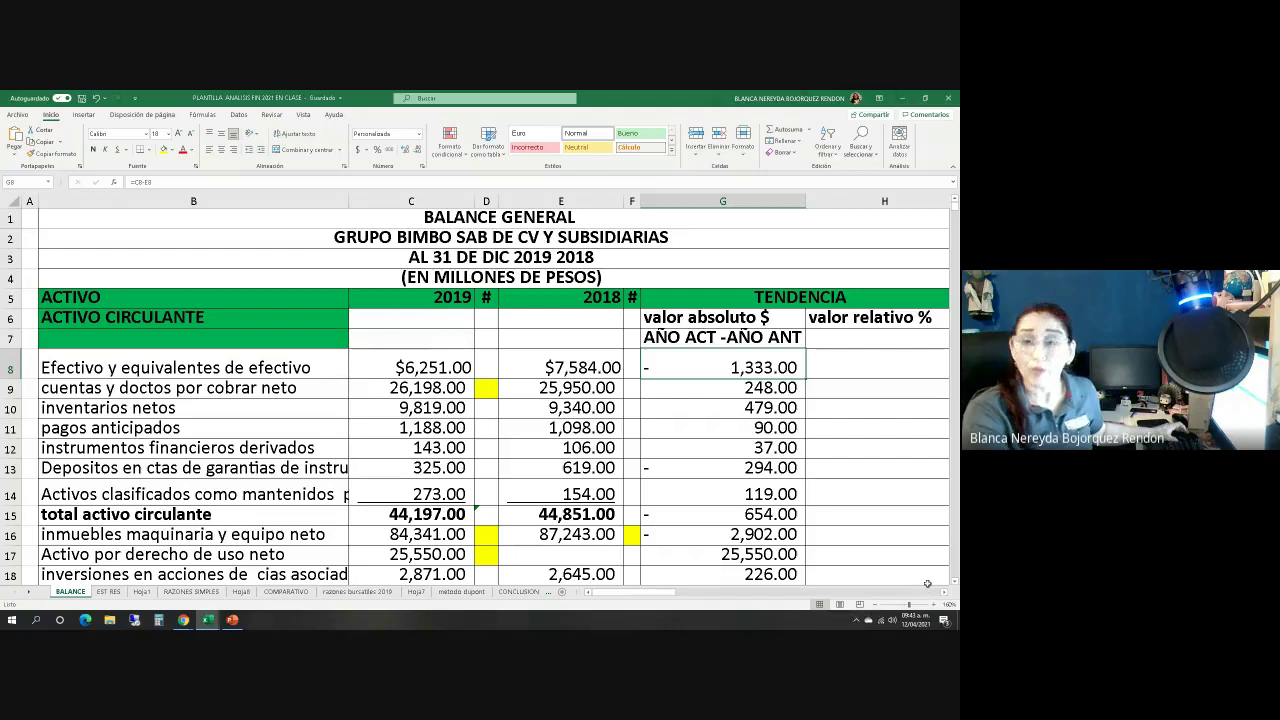
# Narrow the 2019 percentage column D slightly further
pyautogui.click(844, 340)
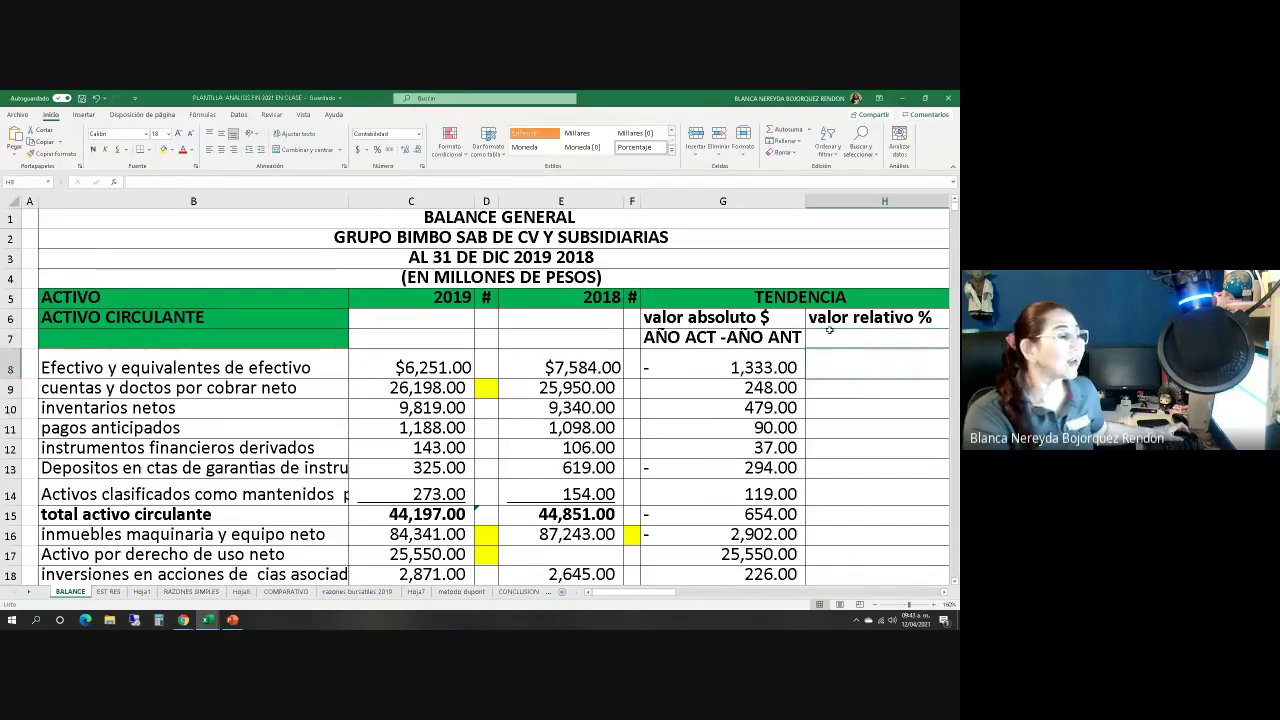
pyautogui.click(830, 381)
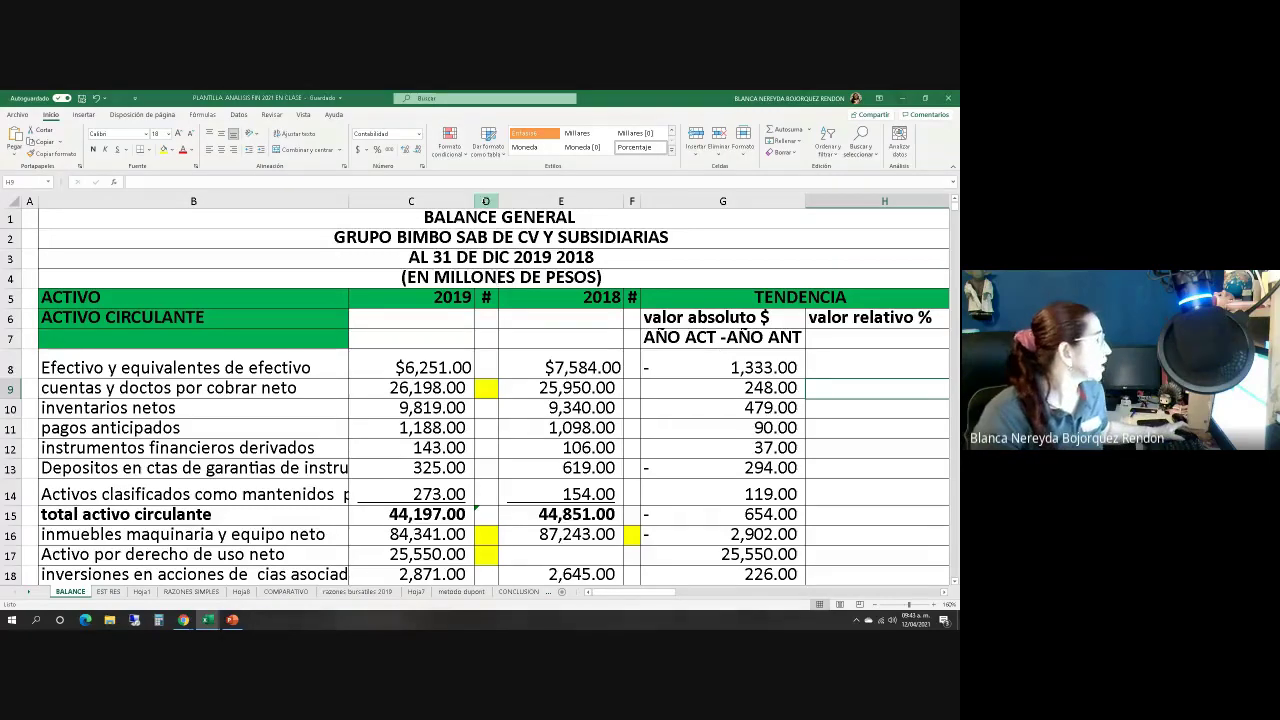
pyautogui.moveTo(498, 201); pyautogui.dragTo(491, 201)
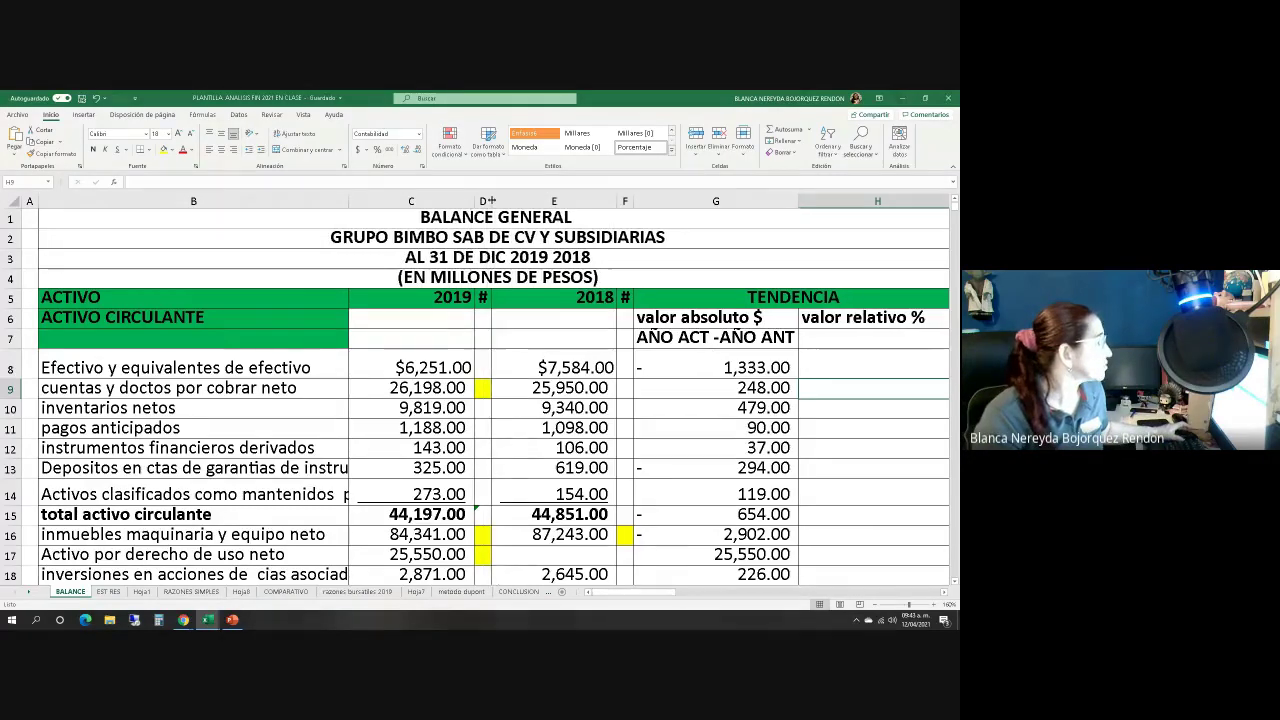
# Calculate the relative change for "Efectivo y equivalentes de efectivo" in H8 with the formula =(C8-E8)/E8*100
pyautogui.click(831, 364)
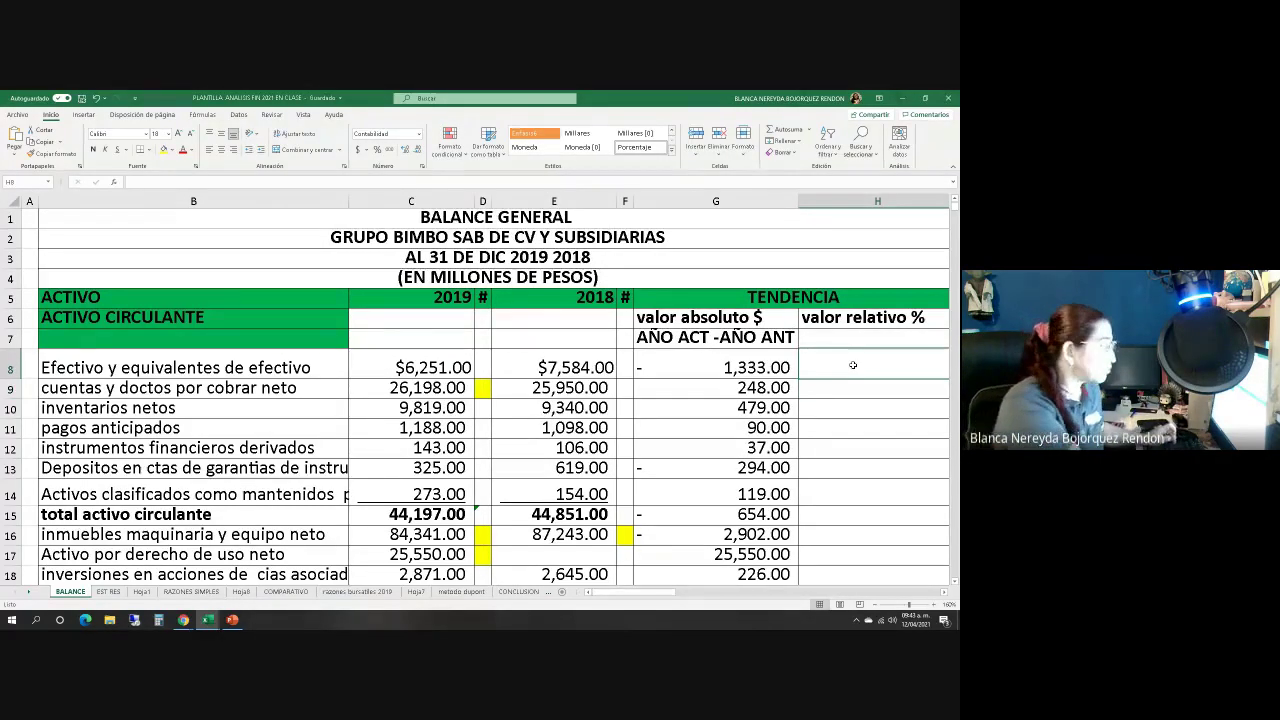
pyautogui.write('=')
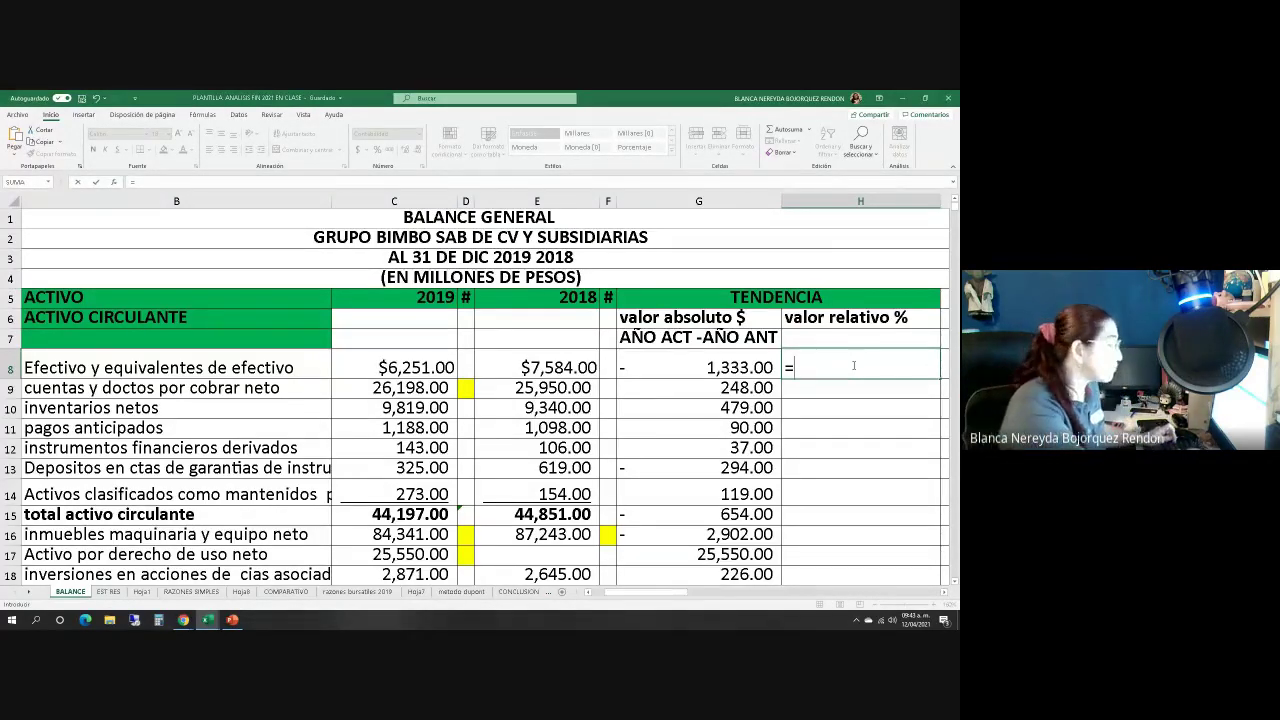
pyautogui.write('(')
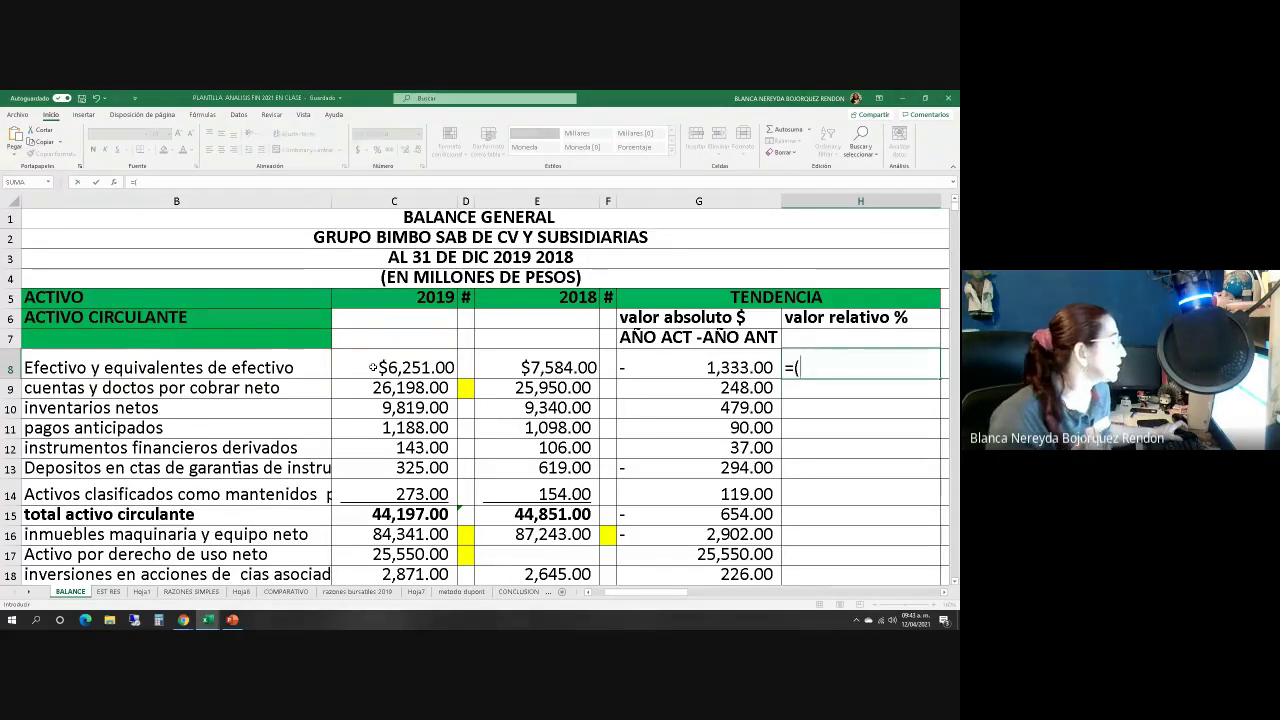
pyautogui.click(372, 367)
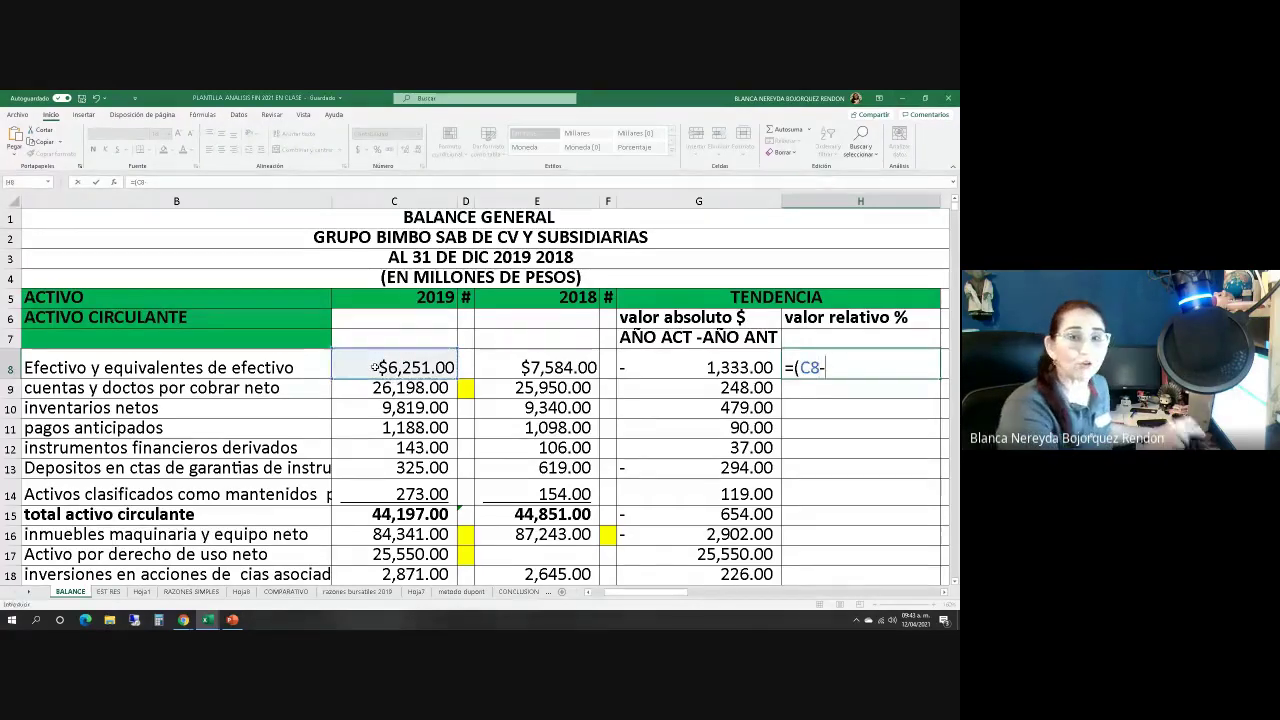
pyautogui.write('-')
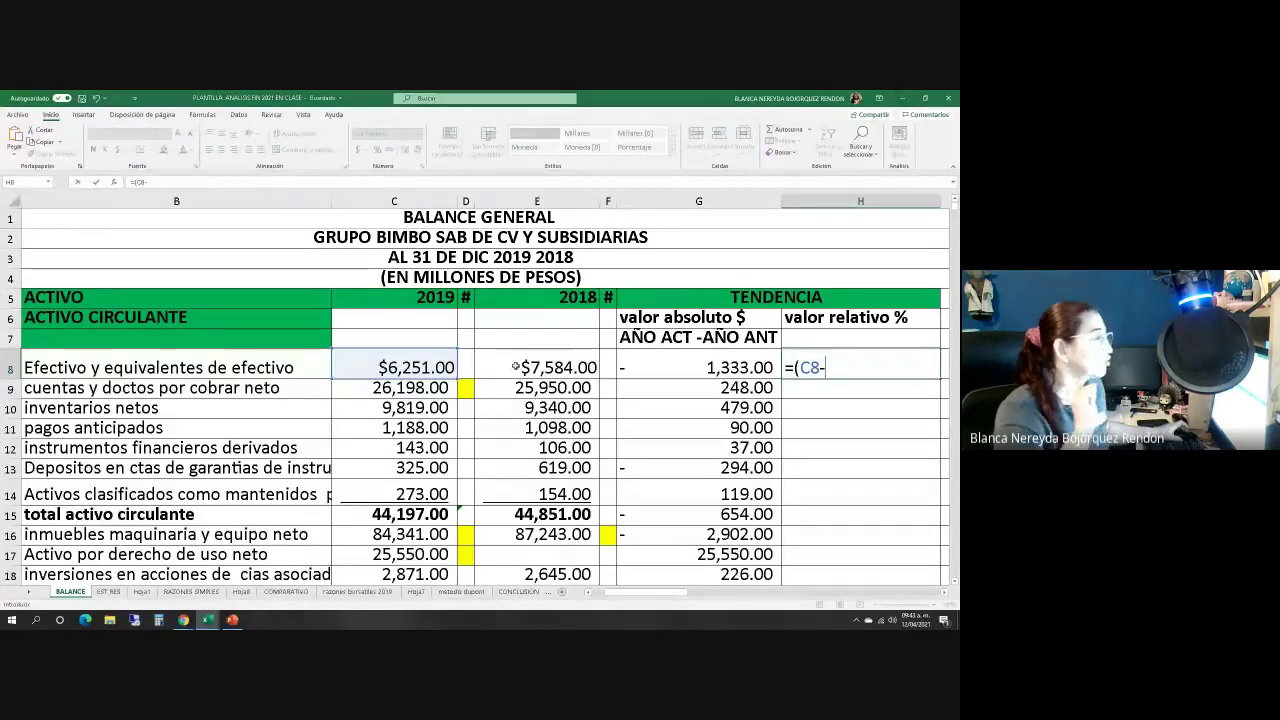
pyautogui.click(514, 367)
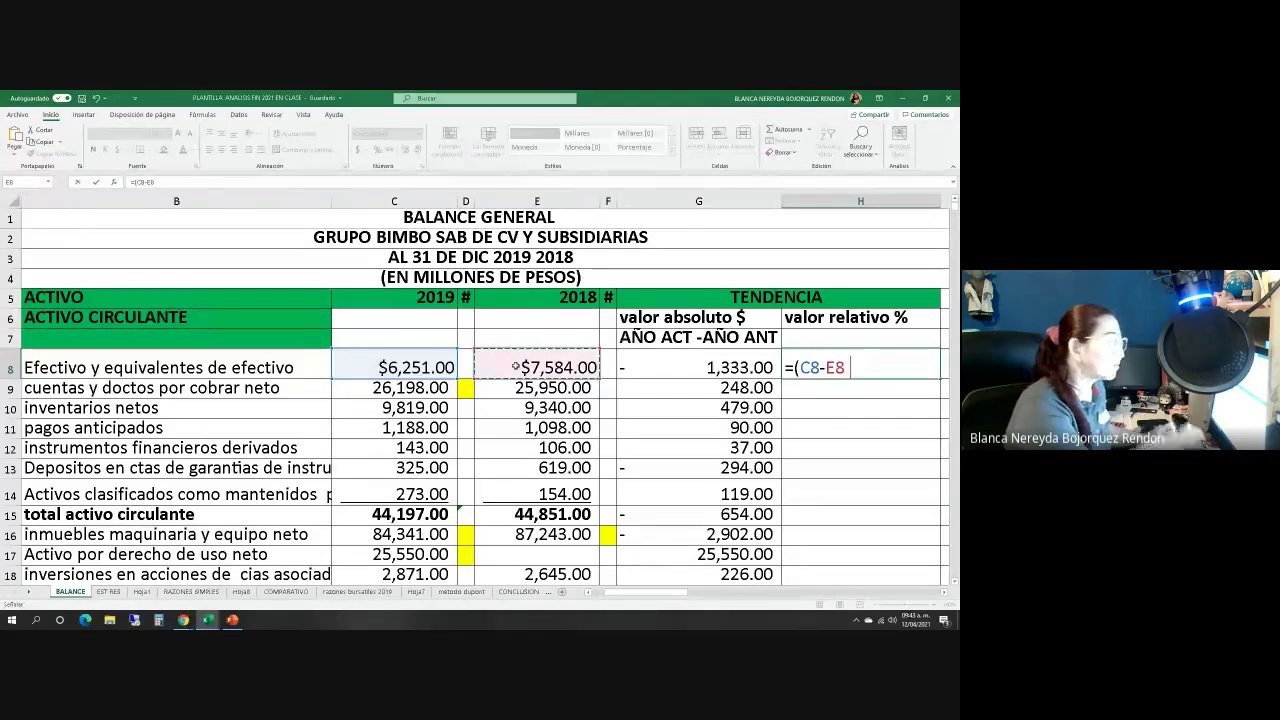
pyautogui.write(')/')
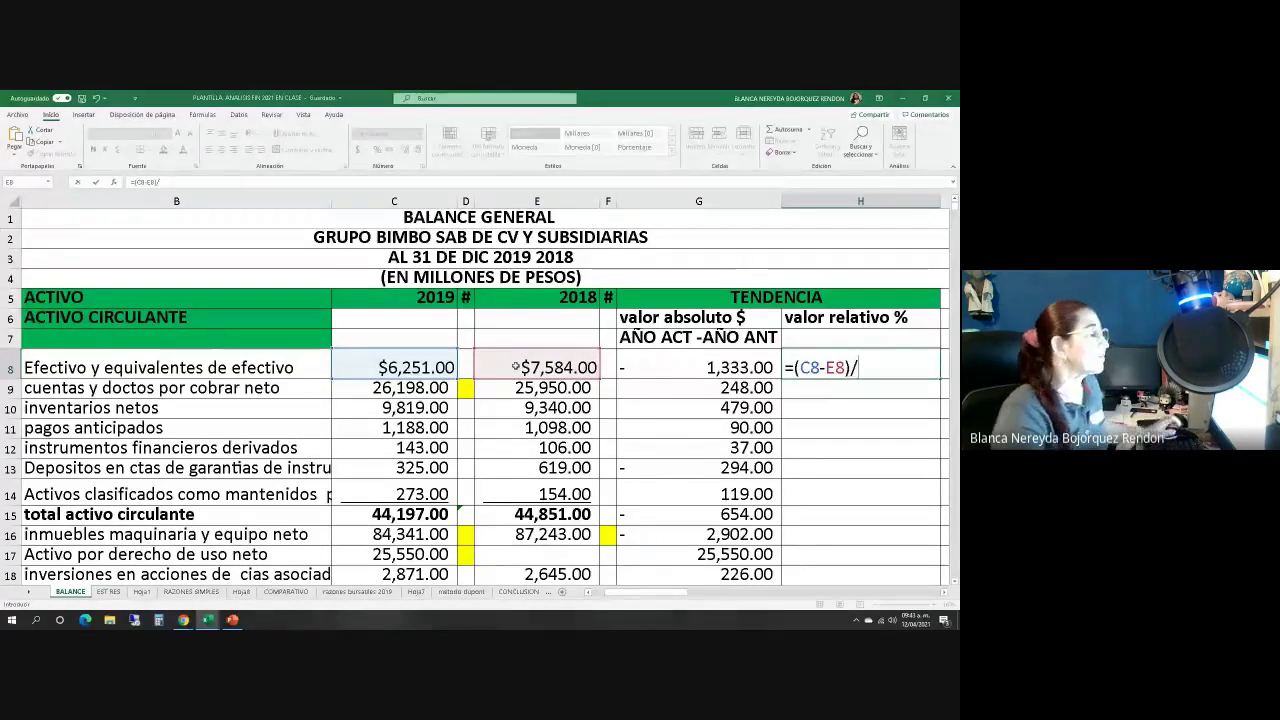
pyautogui.click(518, 367)
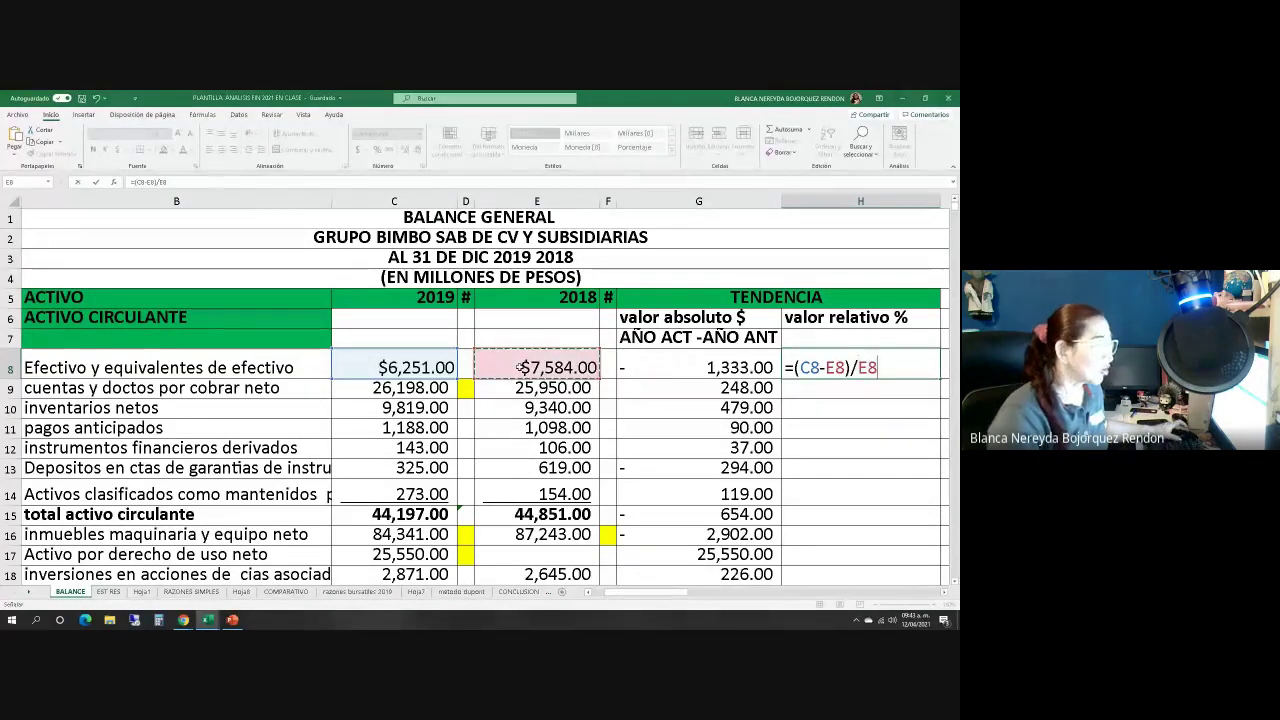
pyautogui.write('*100')
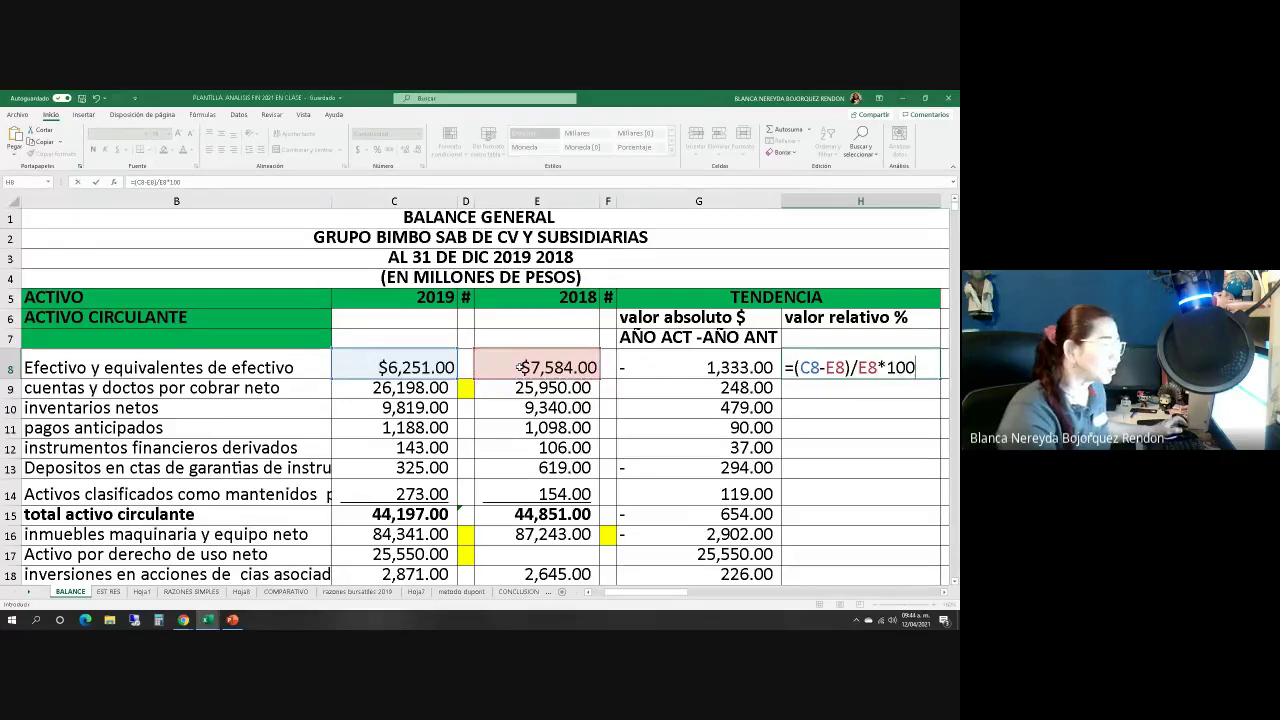
pyautogui.press('Return')
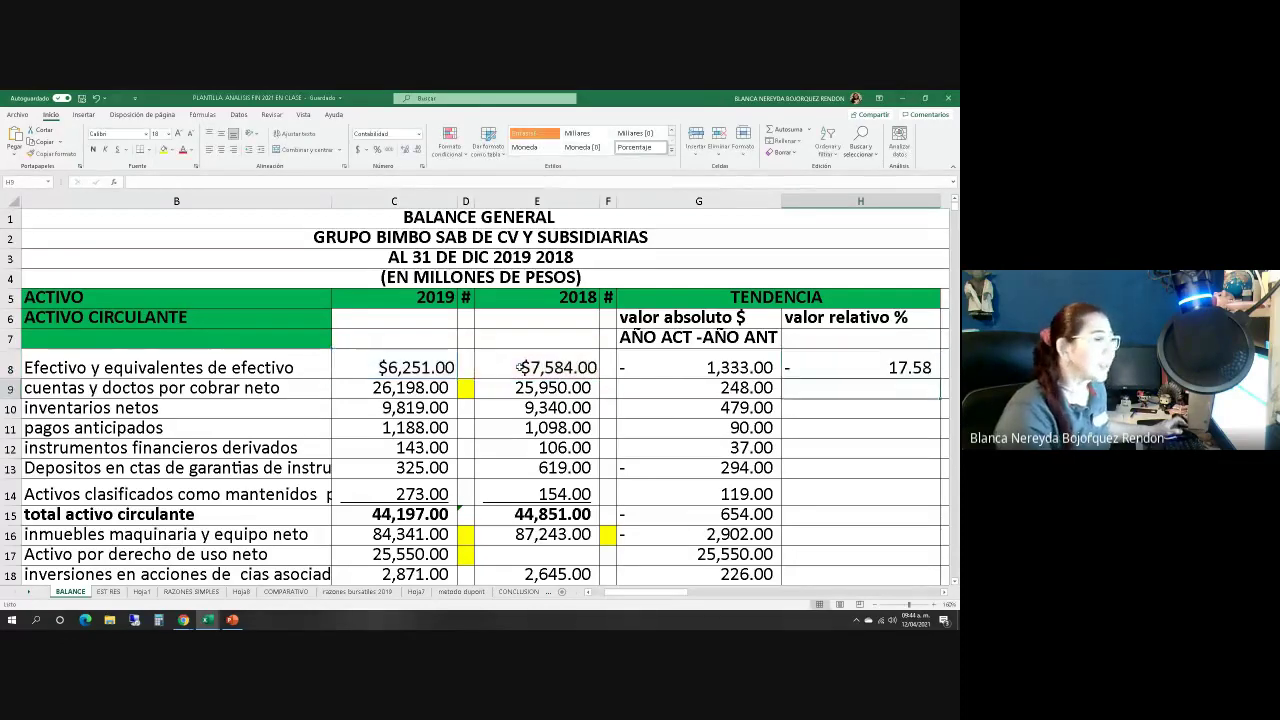
pyautogui.click(884, 365)
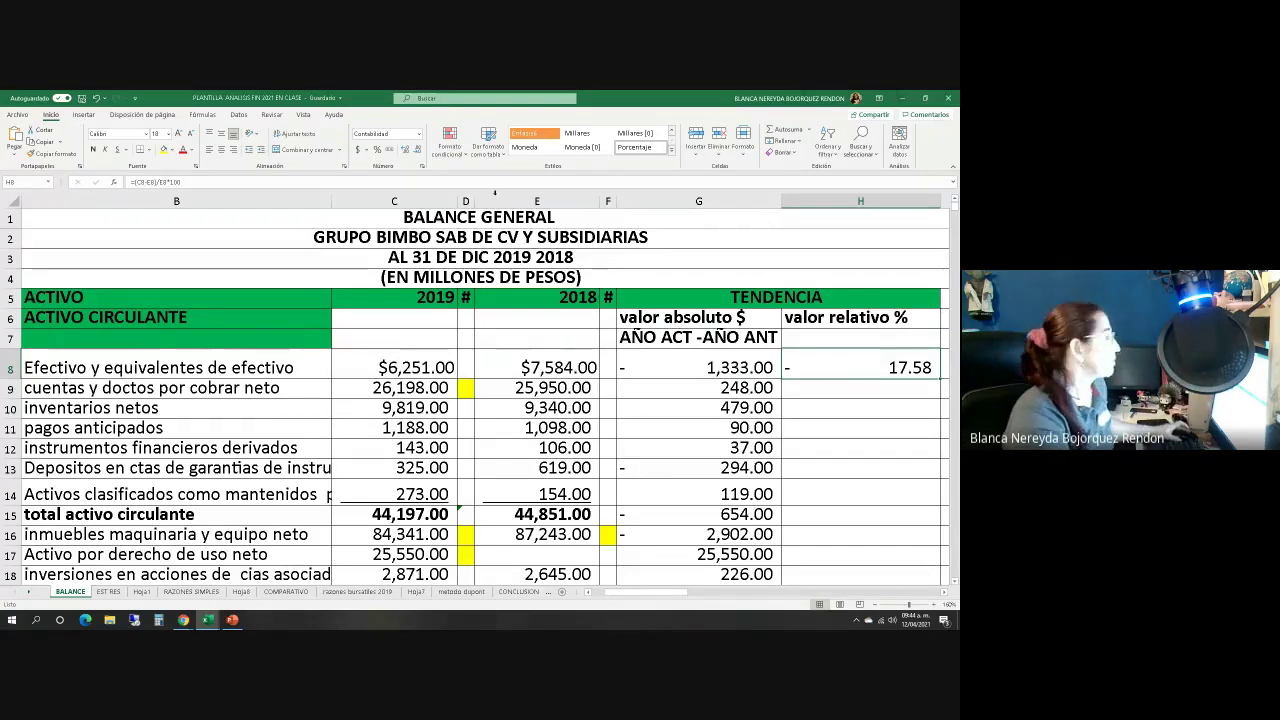
# Remove the multiplication by 100 from the relative change formula in H8, making it =(C8-E8)/E8
pyautogui.doubleClick(870, 367)
pyautogui.press('BackSpace')
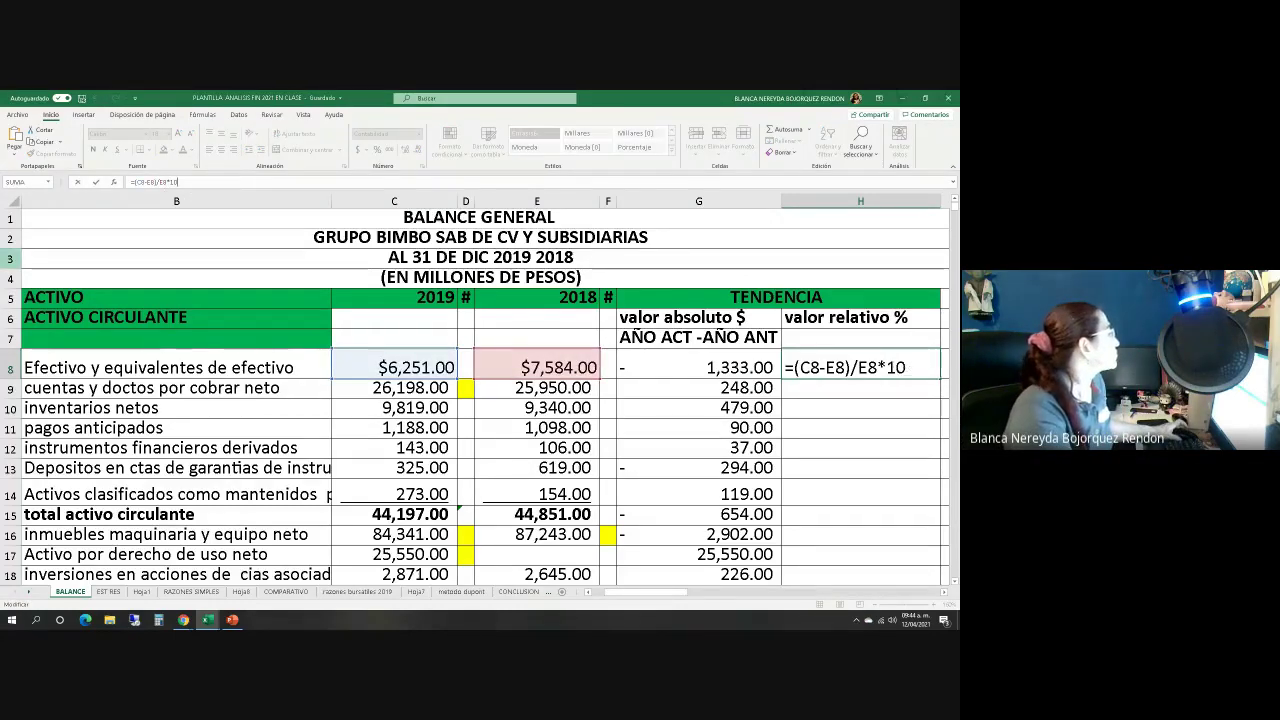
pyautogui.press('BackSpace')
pyautogui.press('BackSpace')
pyautogui.press('BackSpace')
pyautogui.press('Return')
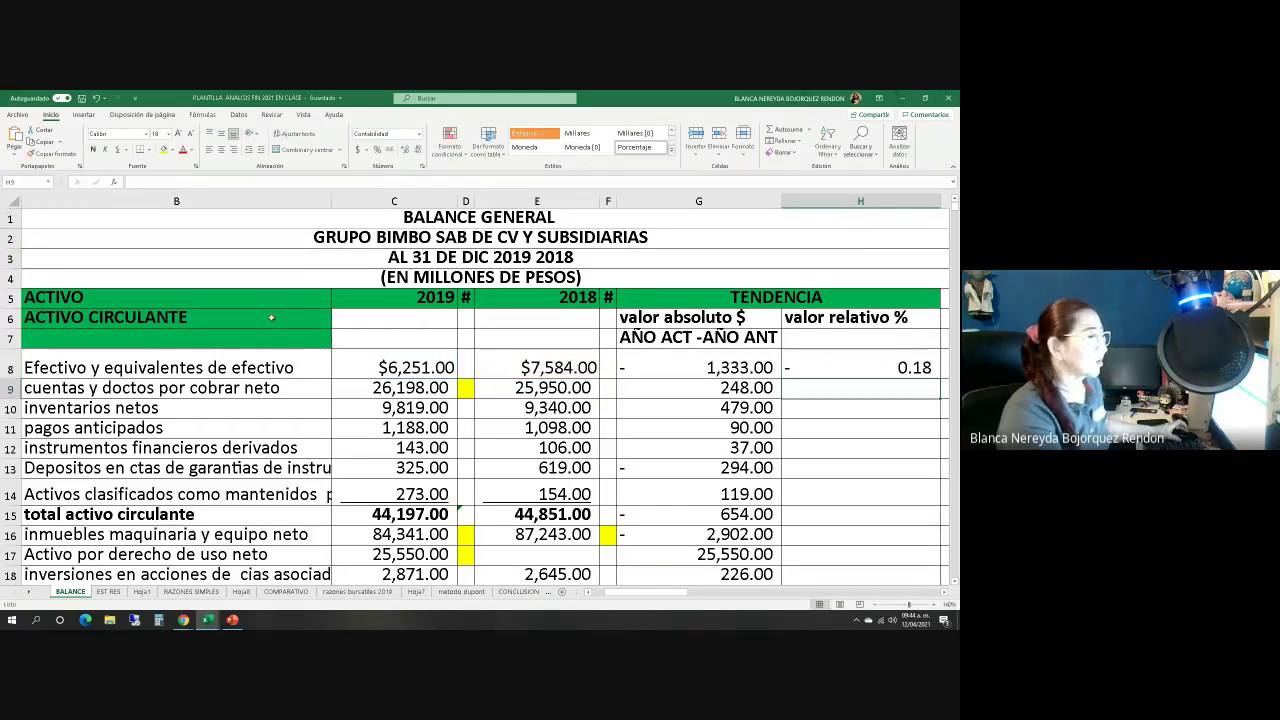
# Format the relative change in H8 as a percentage with two decimal places
pyautogui.press('Up')
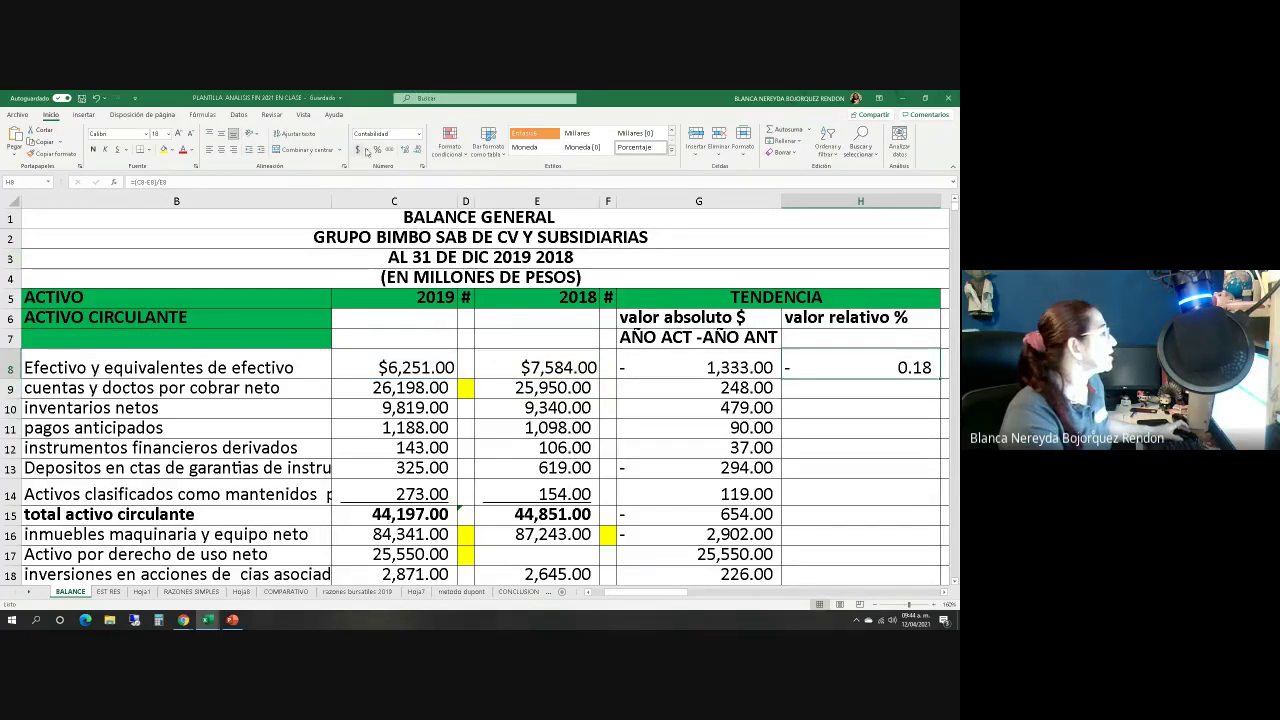
pyautogui.click(377, 149)
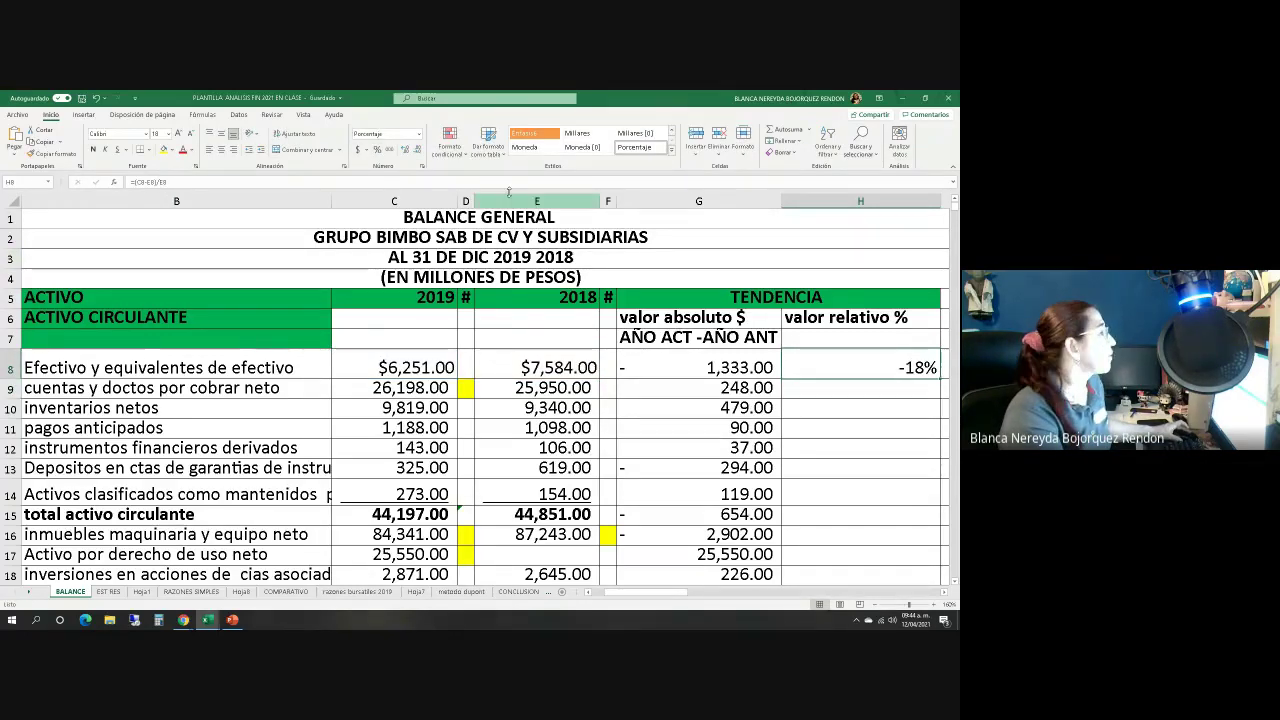
pyautogui.click(404, 149)
pyautogui.click(404, 149)
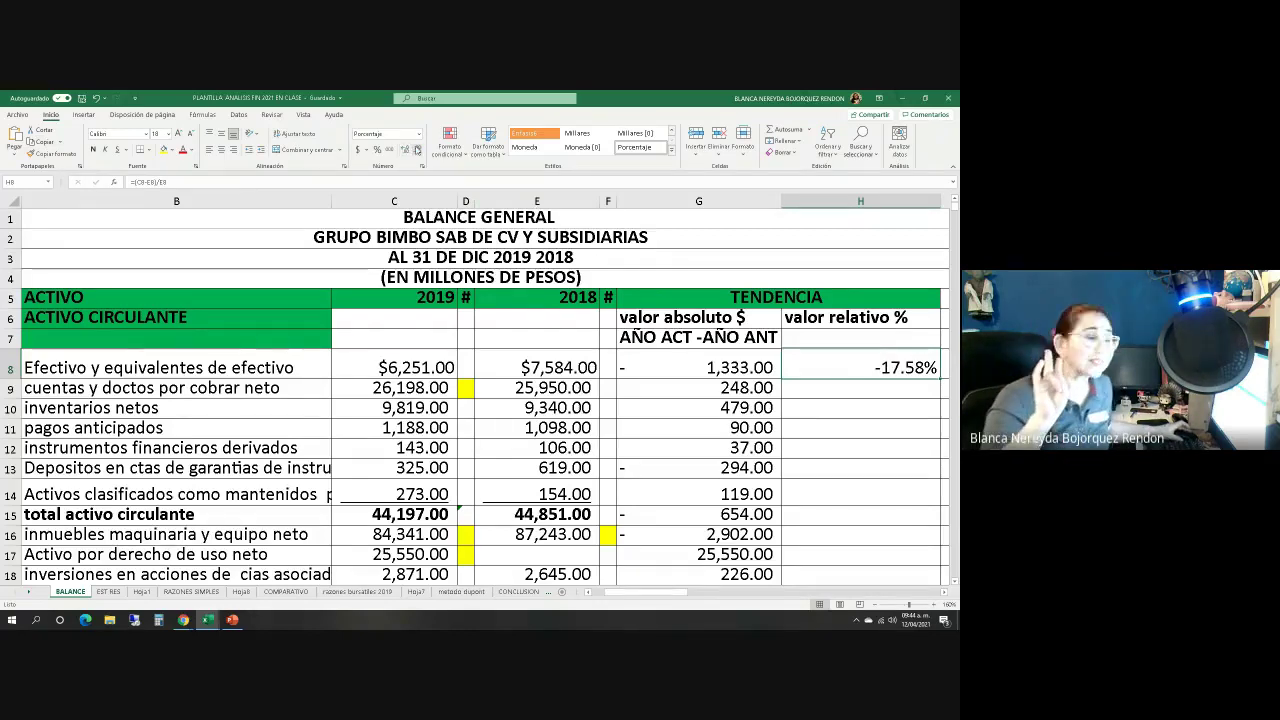
# Clear the formula in H8 and rebuild it from scratch as =(C8-E8)/E8
pyautogui.doubleClick(813, 360)
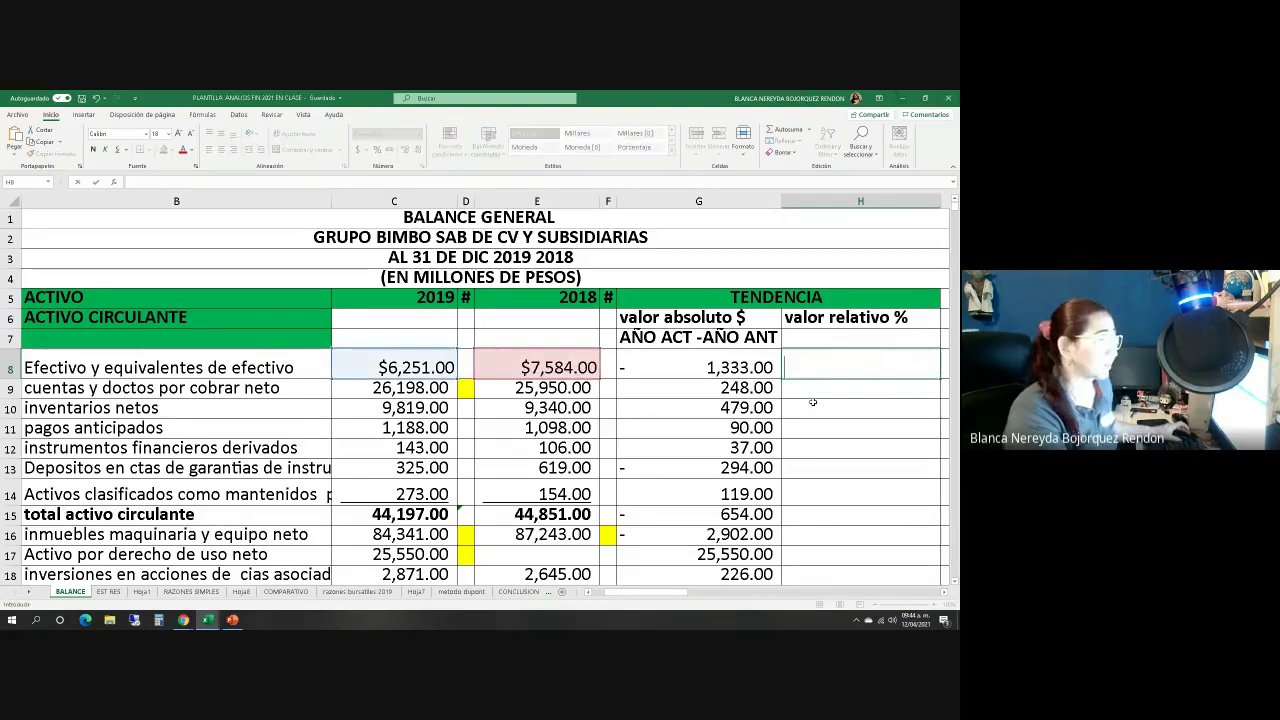
pyautogui.press('BackSpace')
pyautogui.press('BackSpace')
pyautogui.press('BackSpace')
pyautogui.press('BackSpace')
pyautogui.press('BackSpace')
pyautogui.press('BackSpace')
pyautogui.press('BackSpace')
pyautogui.press('BackSpace')
pyautogui.press('BackSpace')
pyautogui.press('BackSpace')
pyautogui.press('BackSpace')
pyautogui.doubleClick(798, 367)
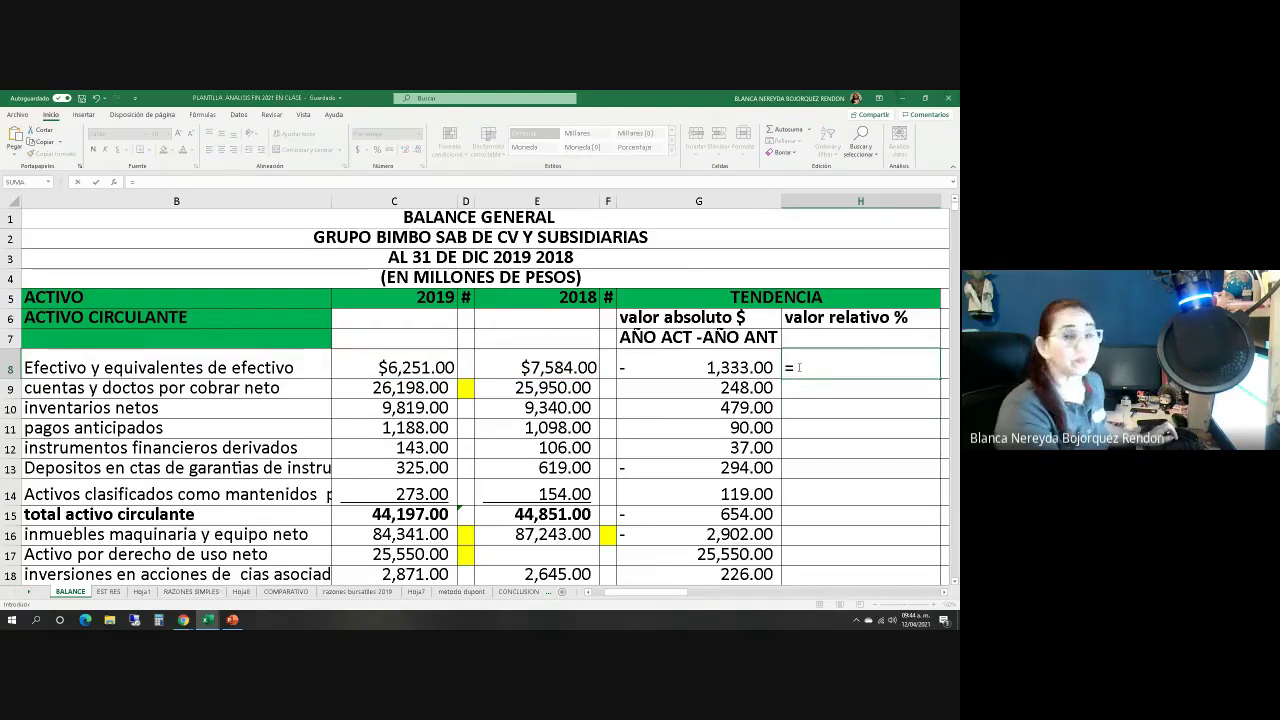
pyautogui.write('=(')
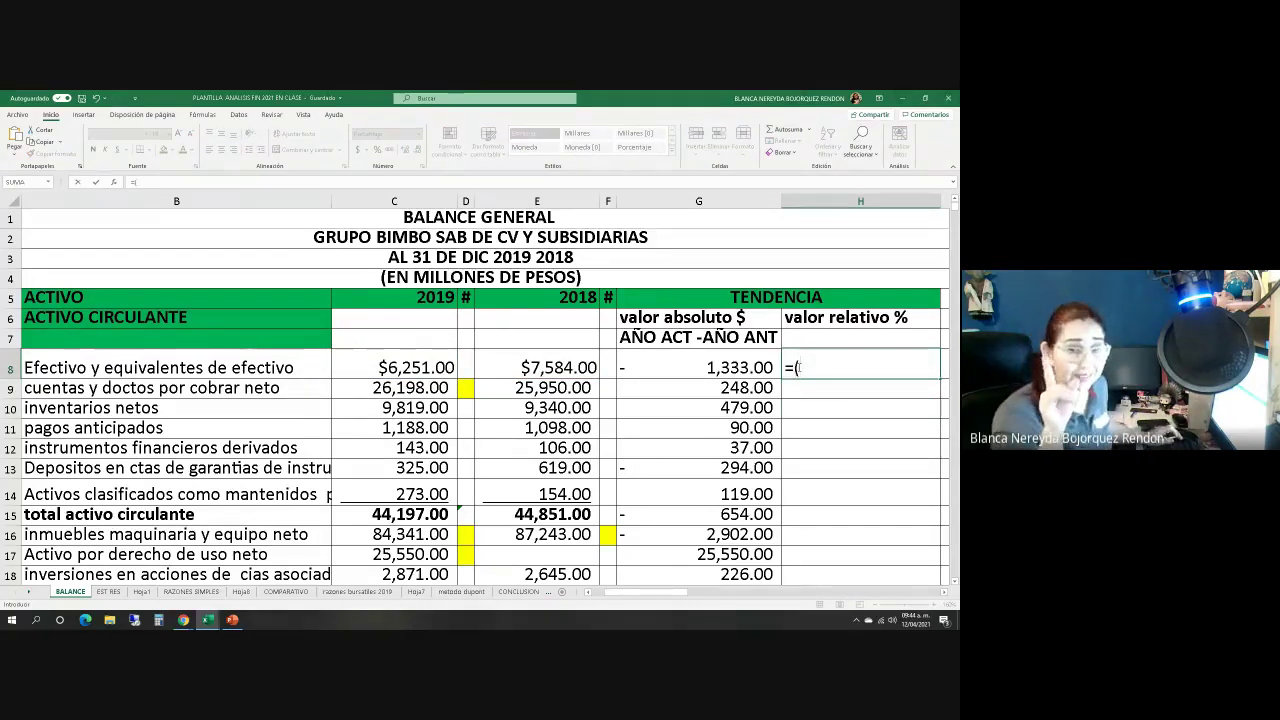
pyautogui.click(372, 368)
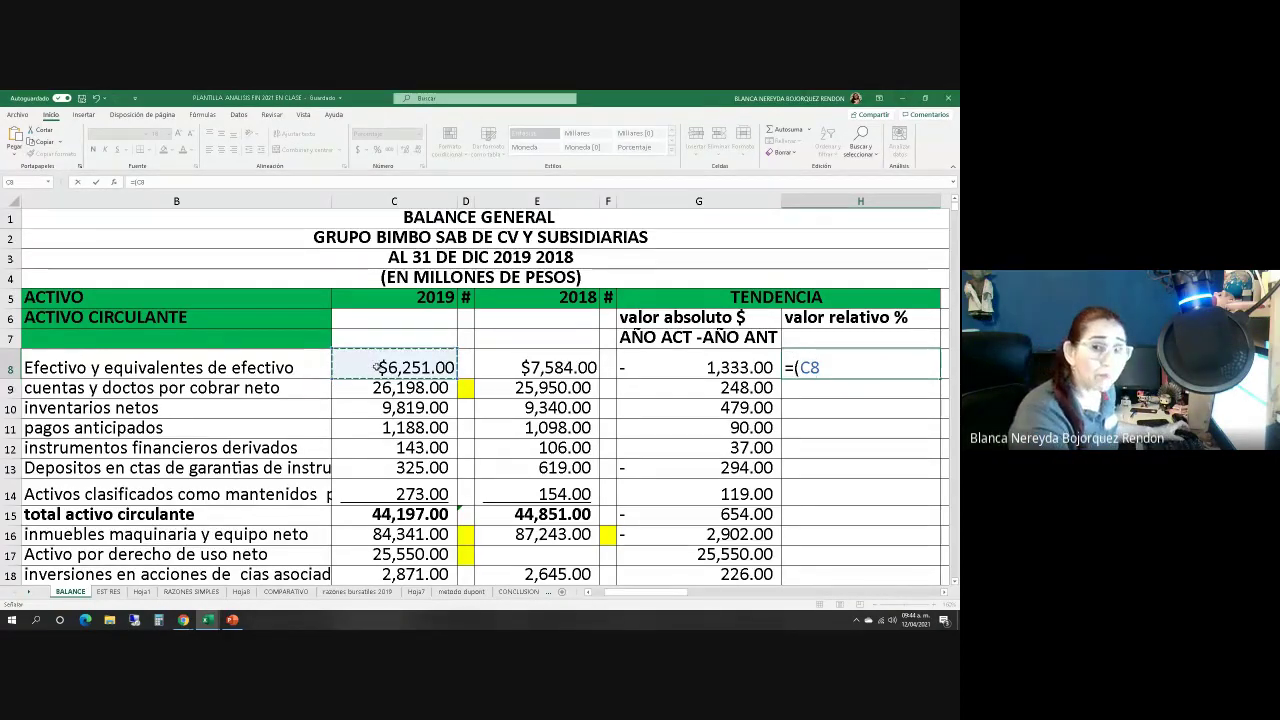
pyautogui.write('-')
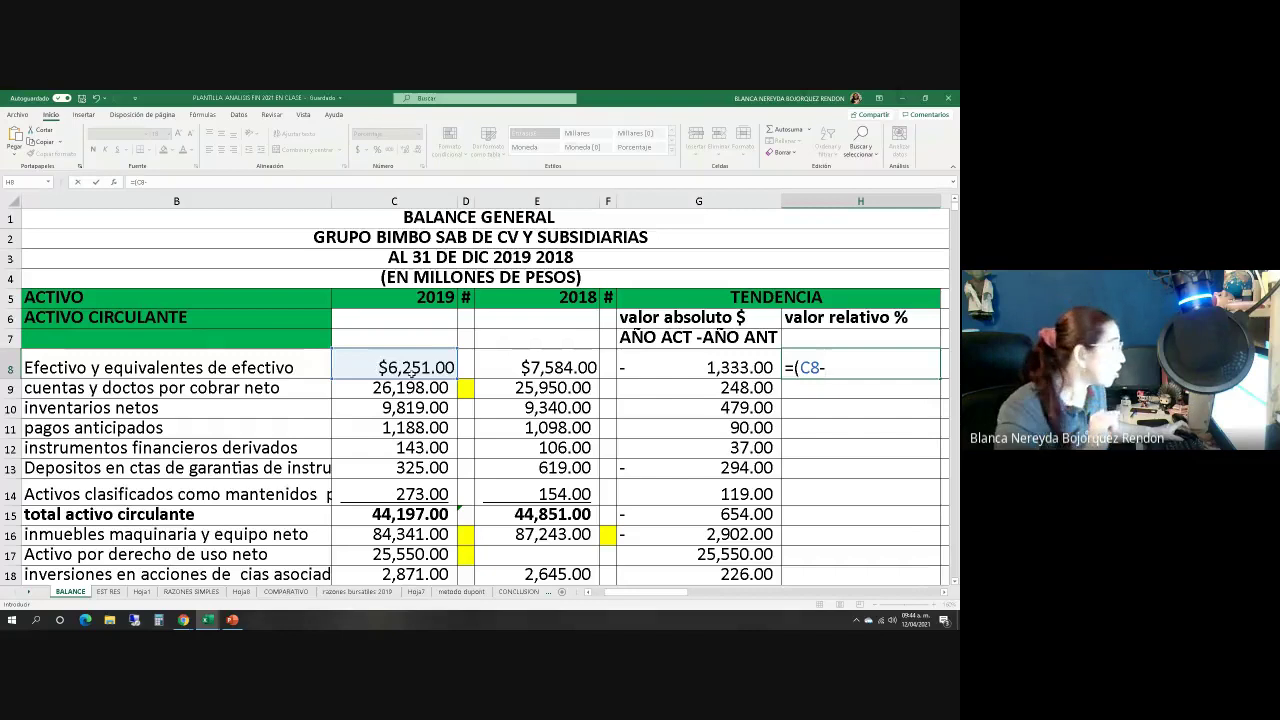
pyautogui.click(522, 368)
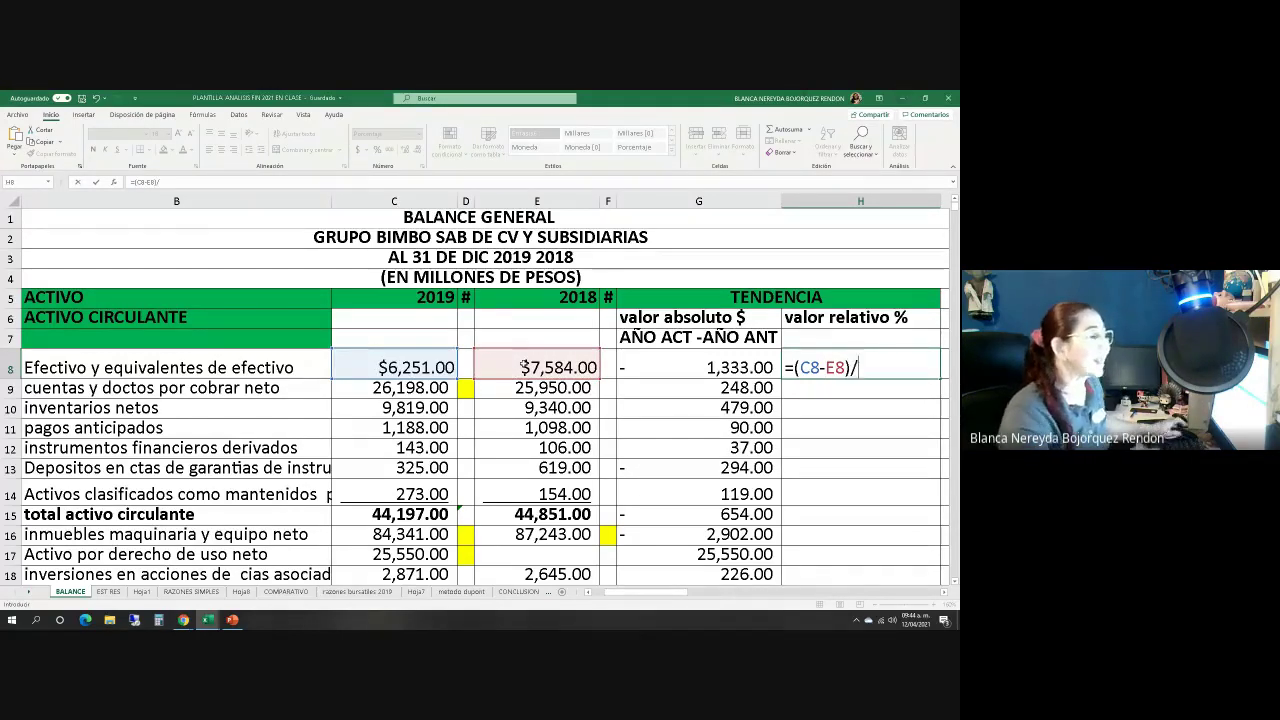
pyautogui.click(517, 366)
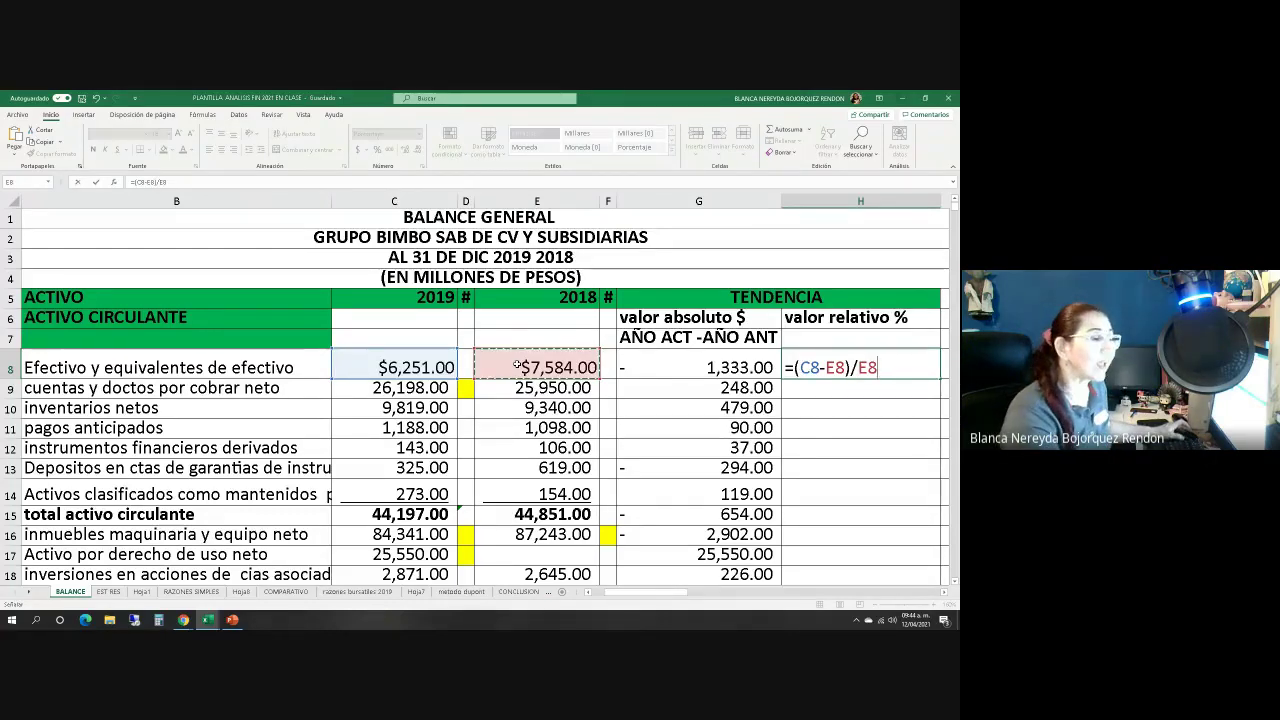
pyautogui.press('Return')
# Change H8 to the comma (Millares) number format and delete its formula
pyautogui.click(825, 366)
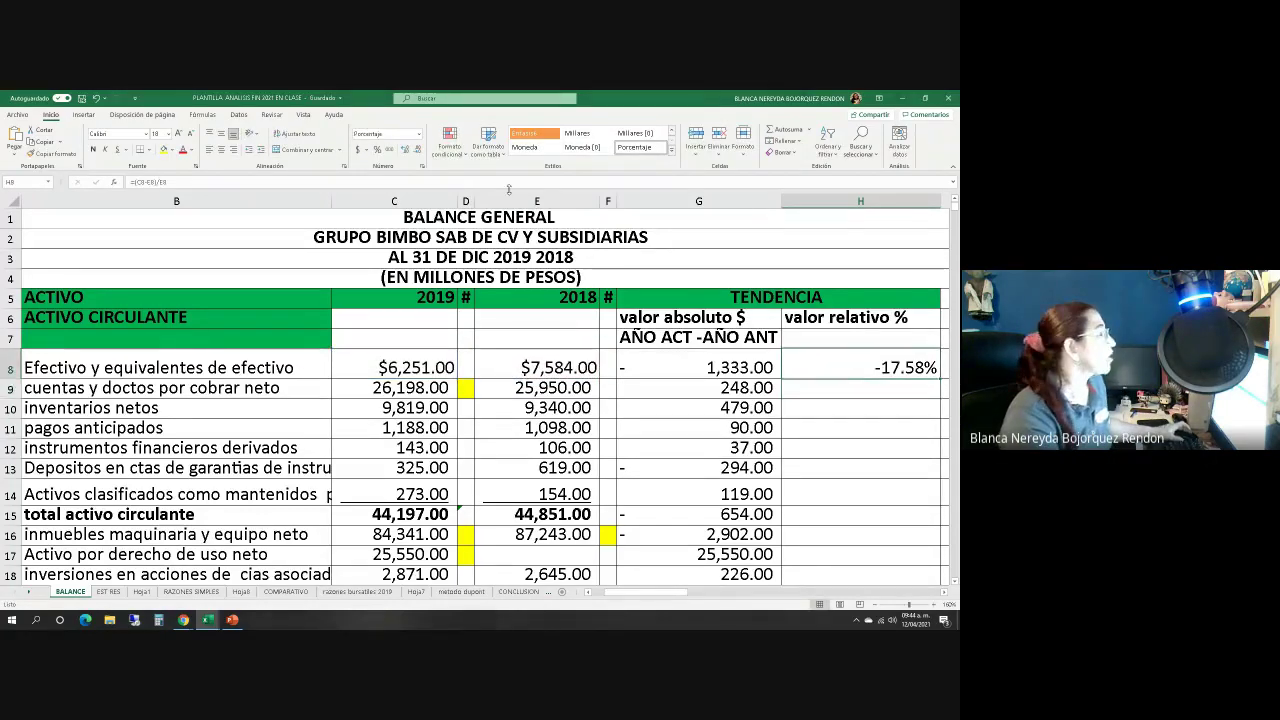
pyautogui.click(389, 150)
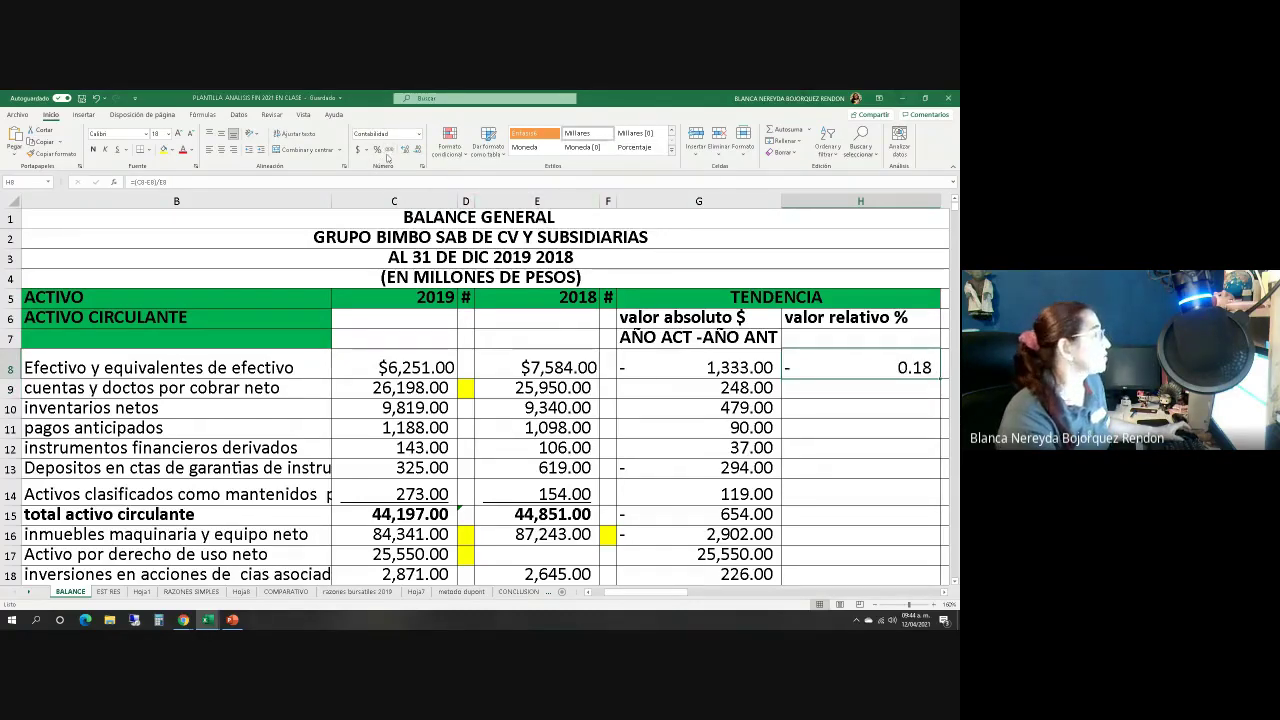
pyautogui.doubleClick(846, 357)
pyautogui.press('Escape')
pyautogui.press('Delete')
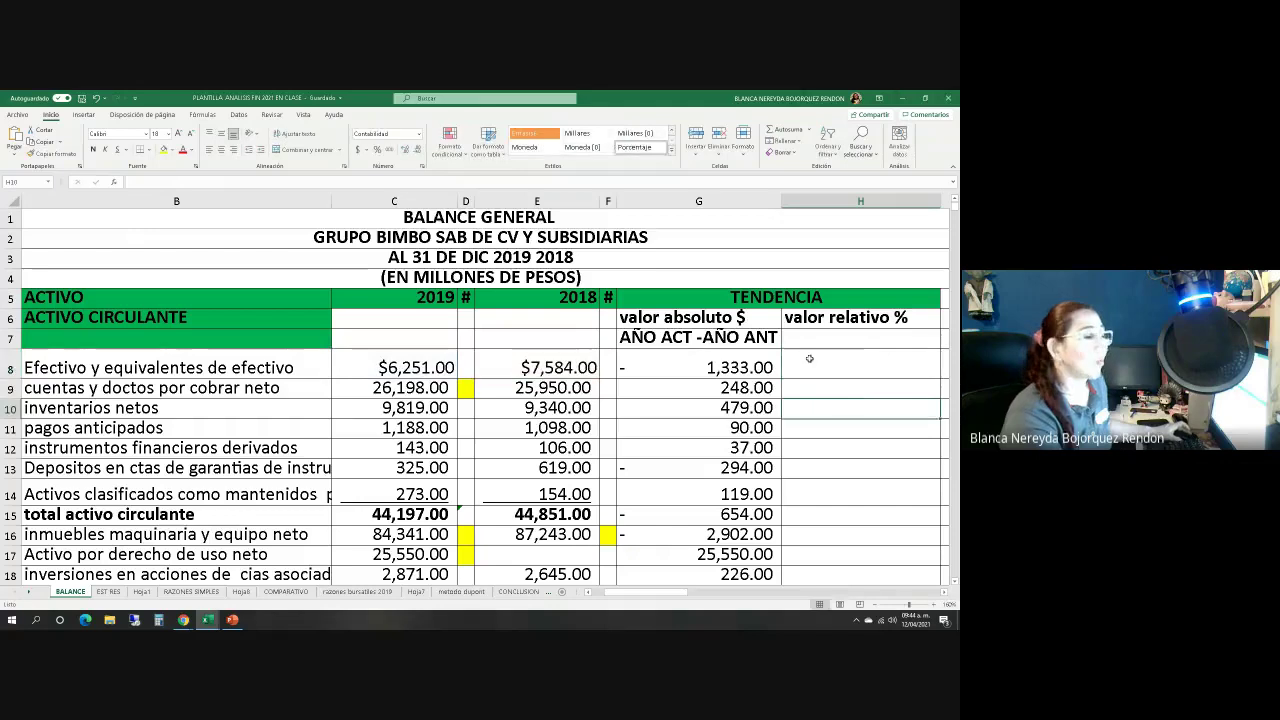
# Enter the label "(AÑO ACT- AÑO ANTER)/AÑO ANTER" in H7, under "valor relativo %"
pyautogui.click(814, 338)
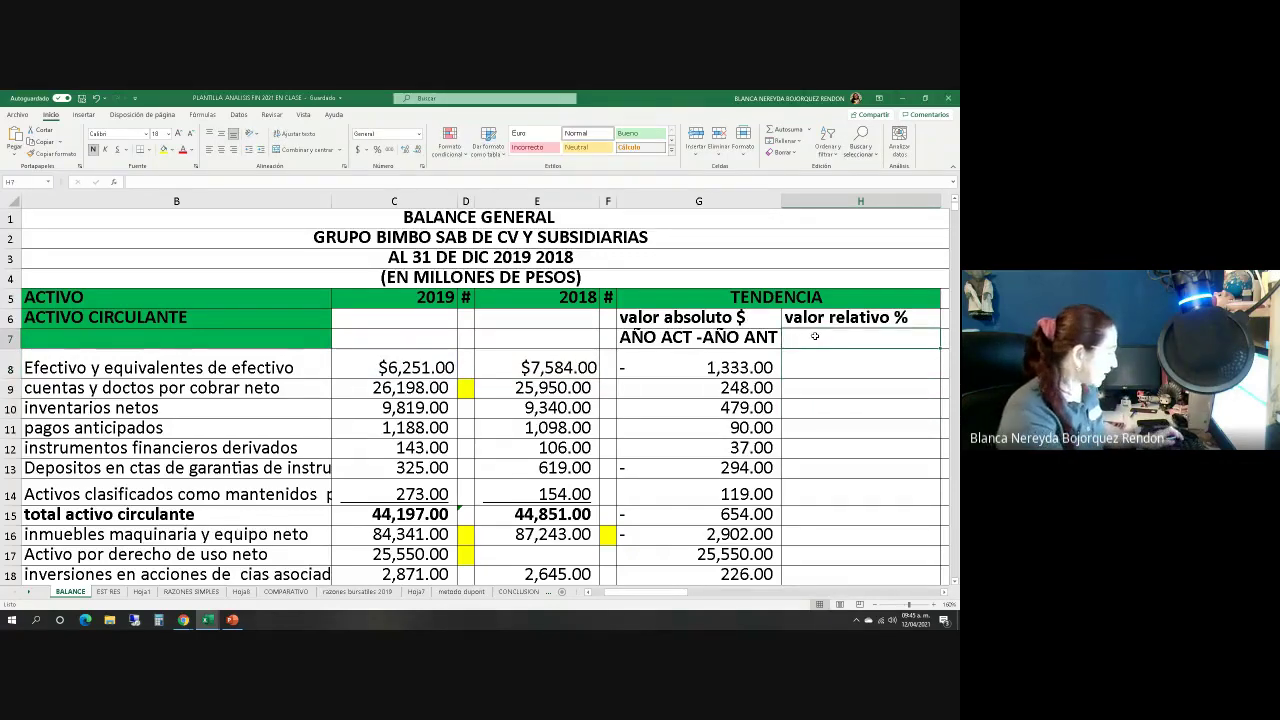
pyautogui.write('AÑO')
pyautogui.press('BackSpace')
pyautogui.press('BackSpace')
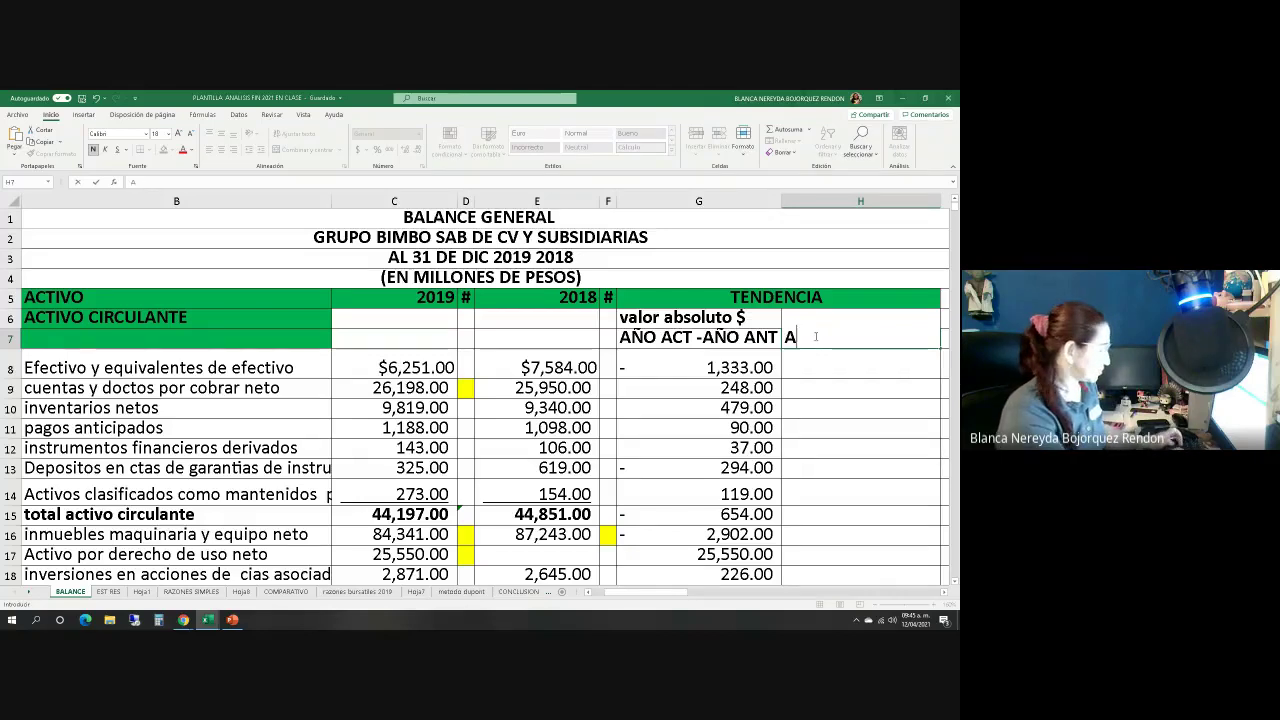
pyautogui.write('ÑO ACT ')
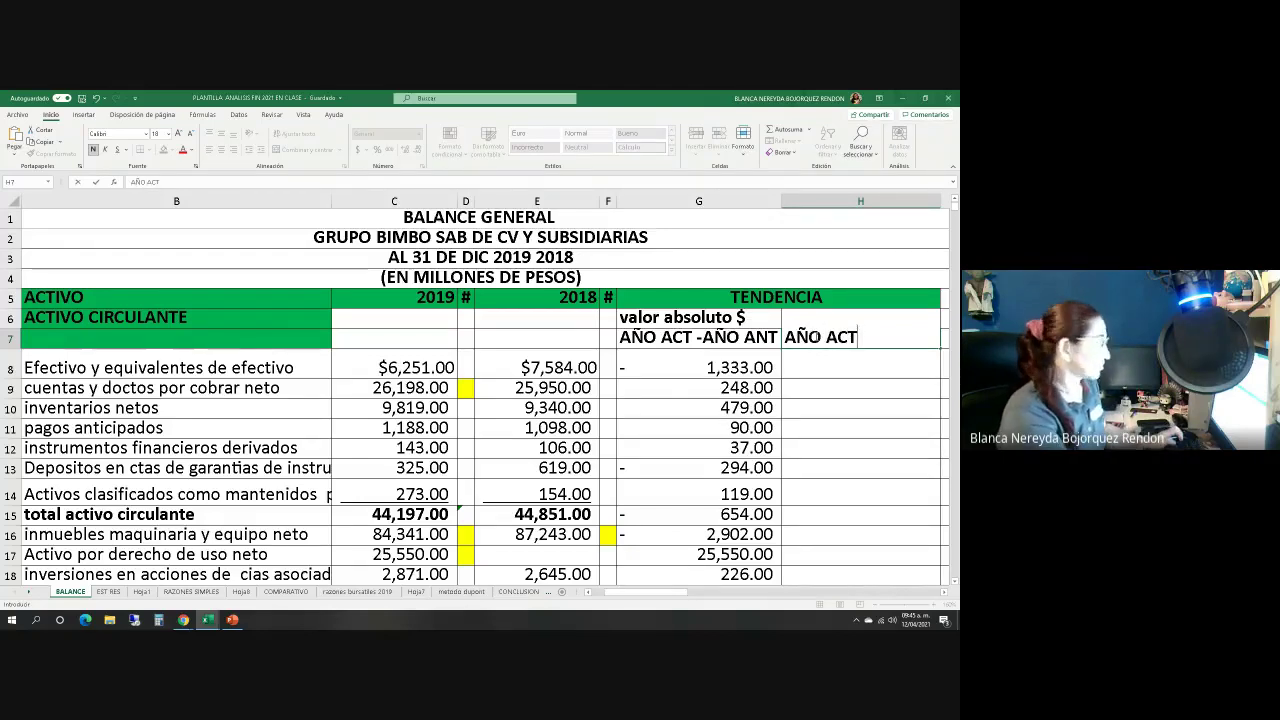
pyautogui.write('- A')
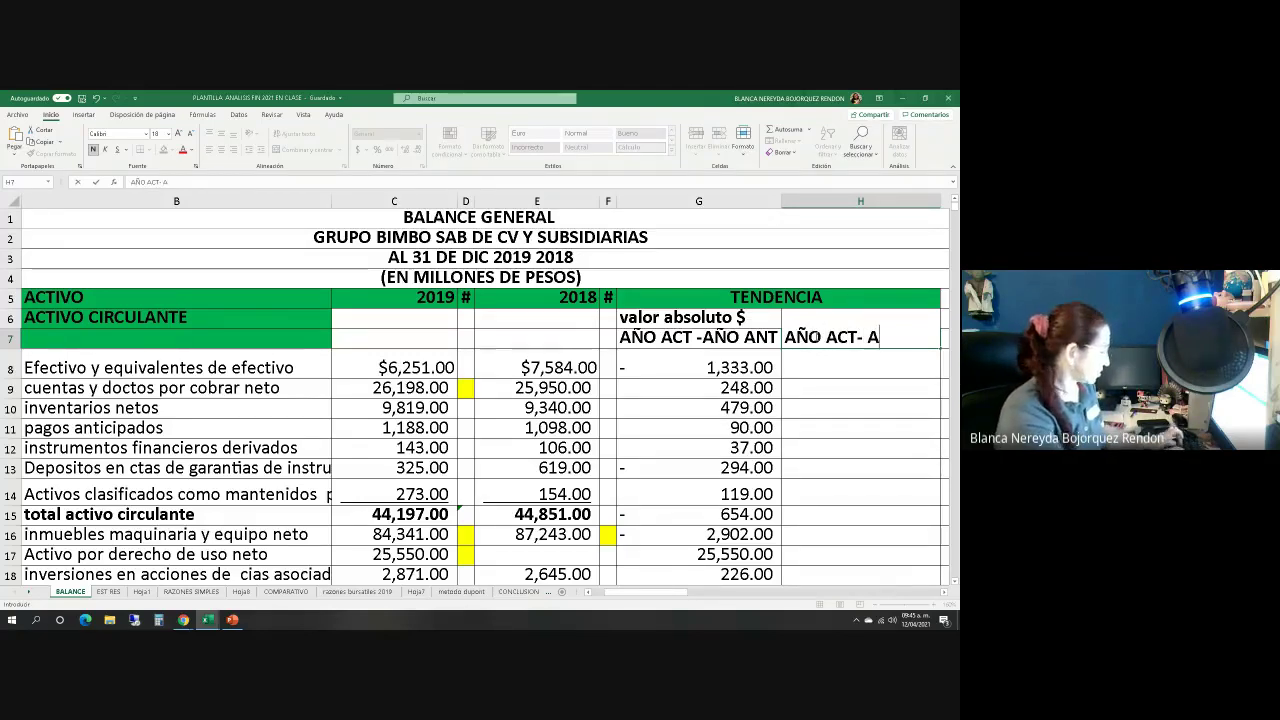
pyautogui.write('ÑO ANTER')
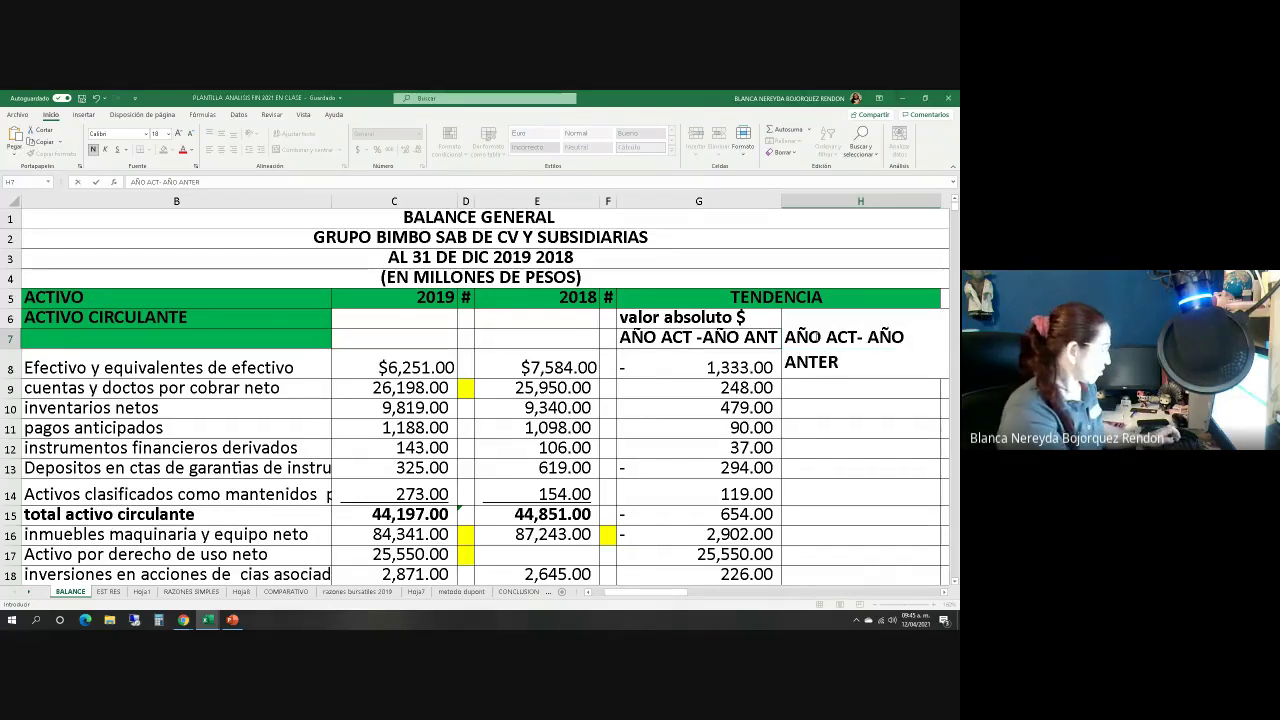
pyautogui.write(')/')
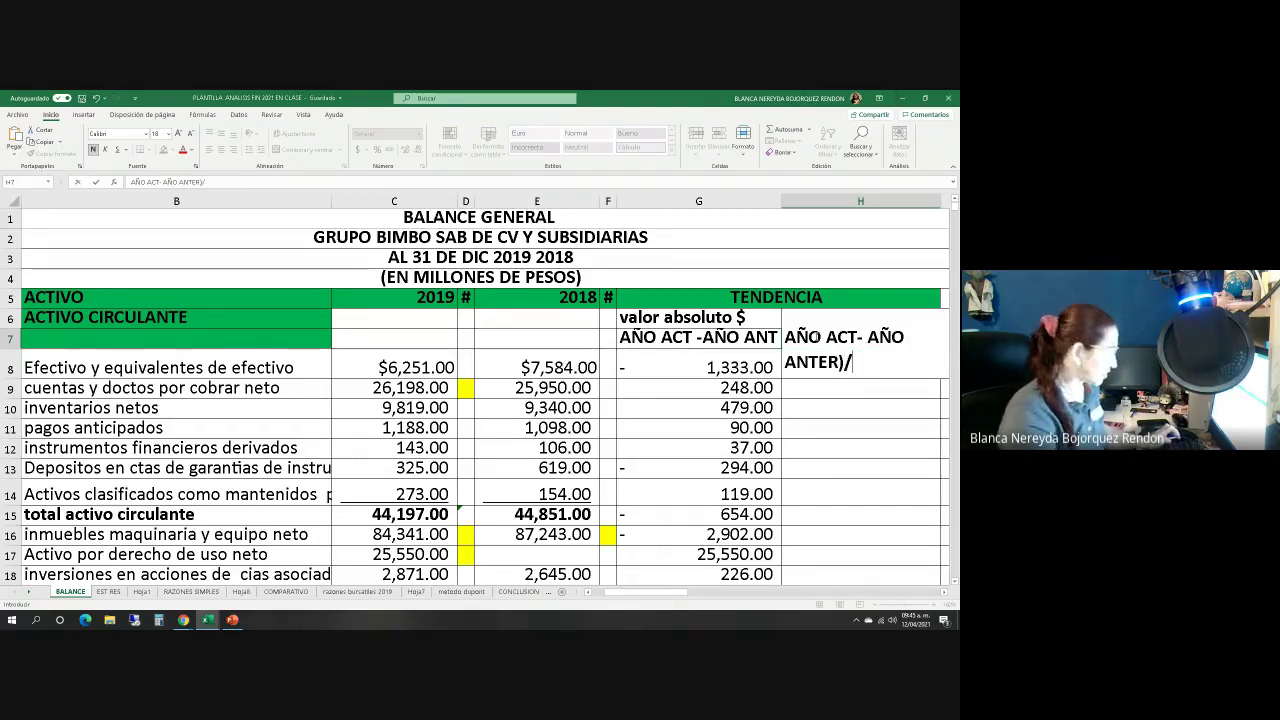
pyautogui.write('AÑO ANTER')
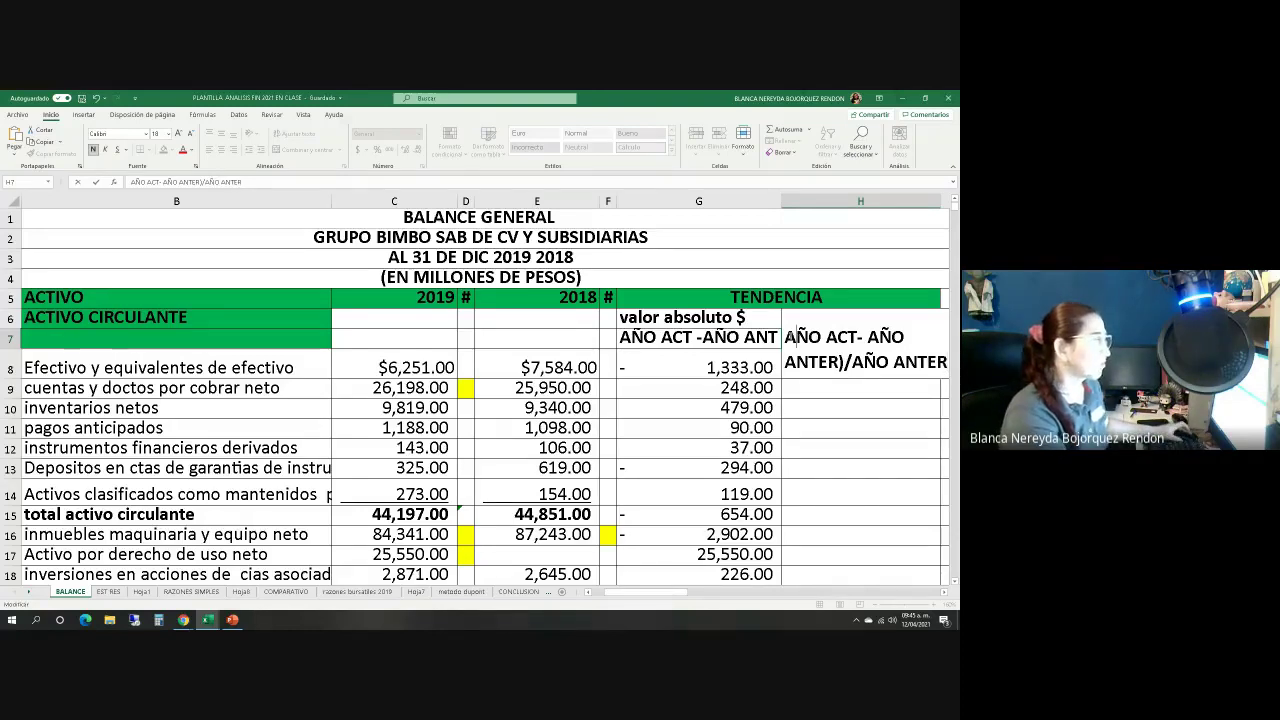
pyautogui.write('(')
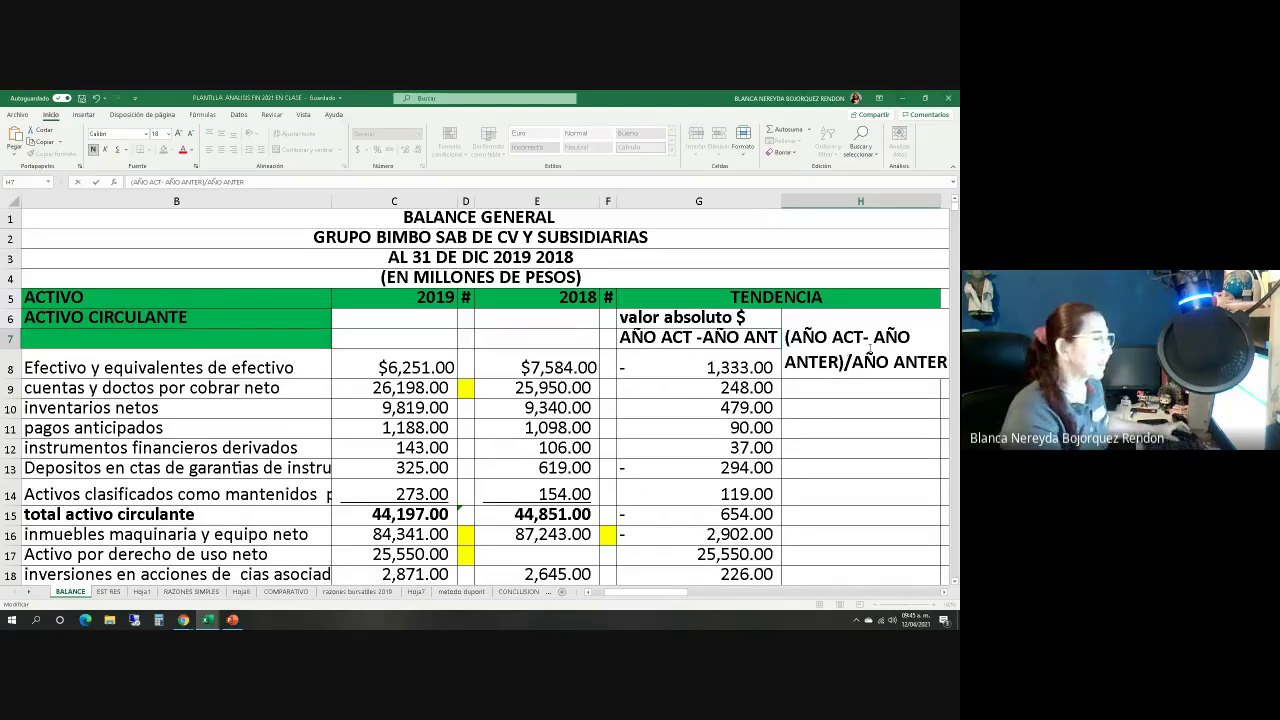
pyautogui.click(911, 395)
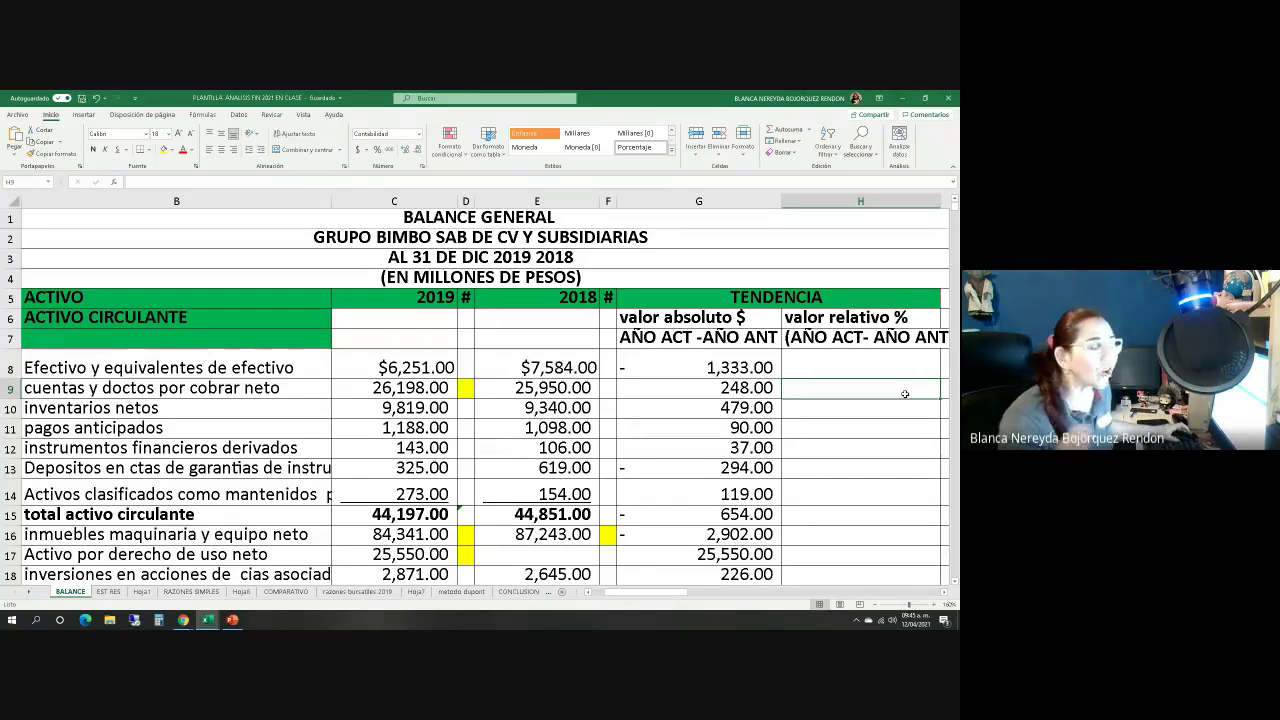
# Calculate the relative change for "Efectivo y equivalentes de efectivo" in H8 with the formula =(C8-E8)/E8
pyautogui.click(801, 366)
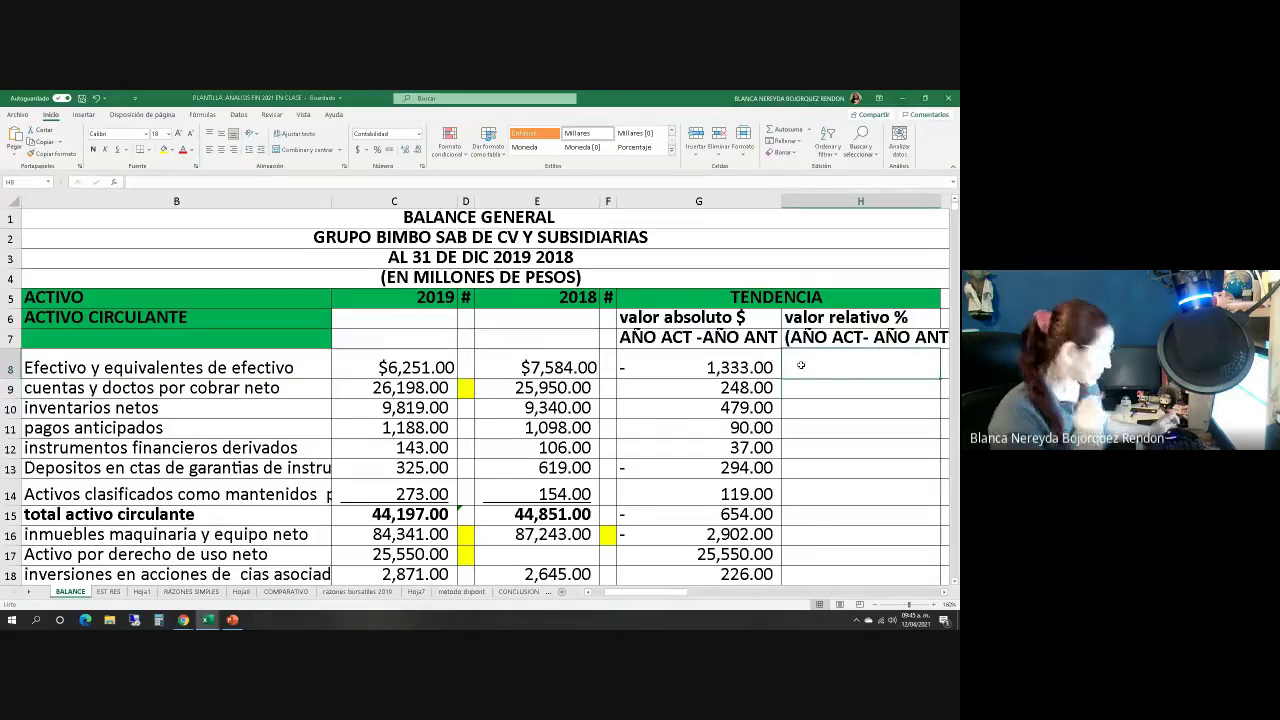
pyautogui.write('=')
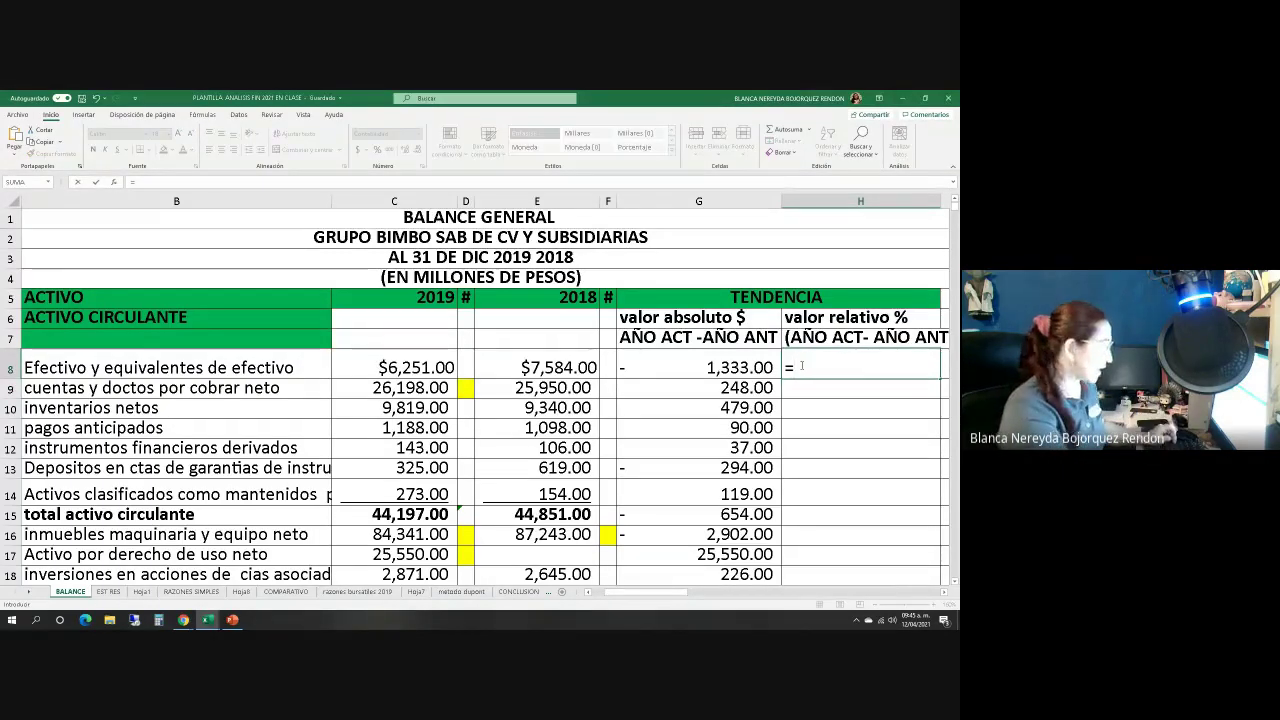
pyautogui.write('(')
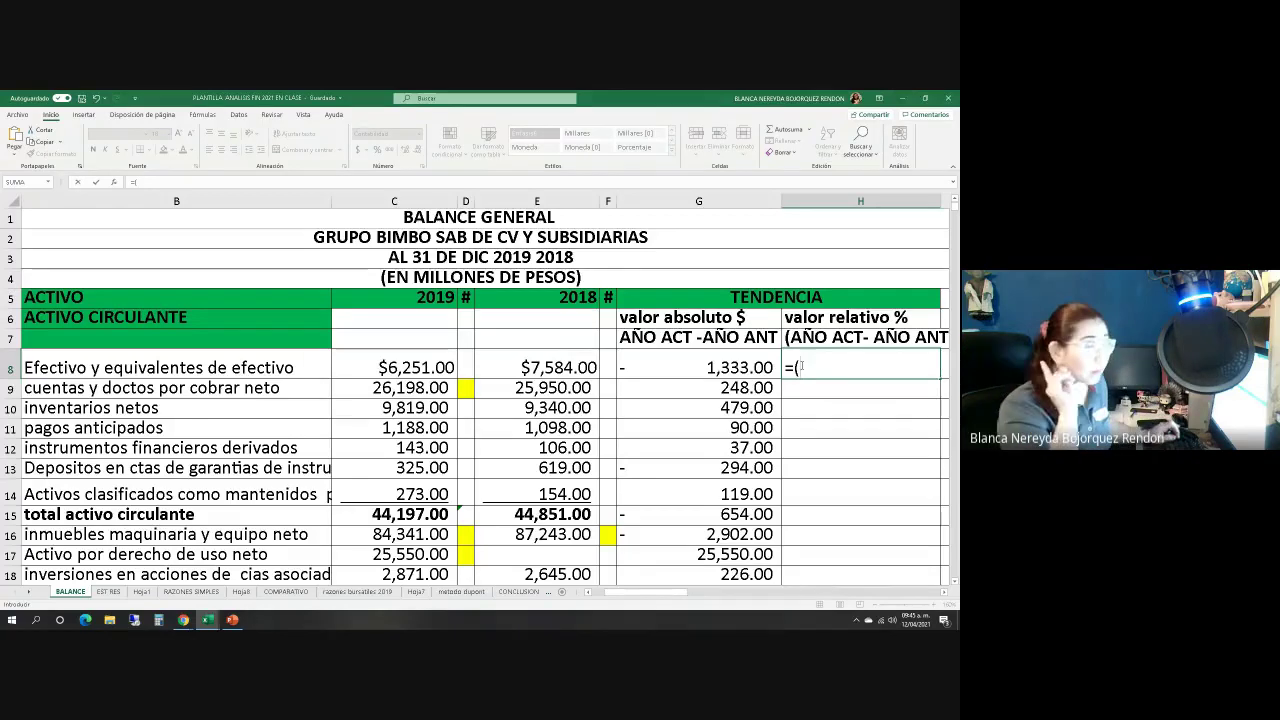
pyautogui.click(360, 367)
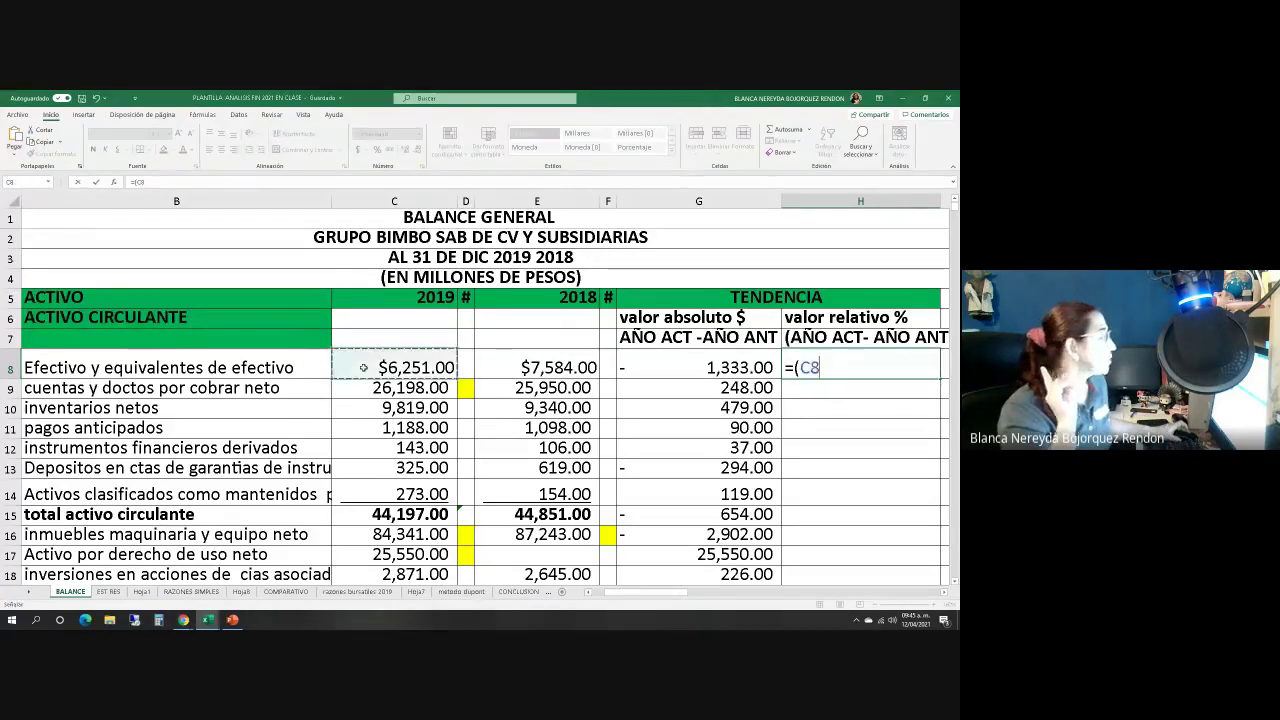
pyautogui.write('-')
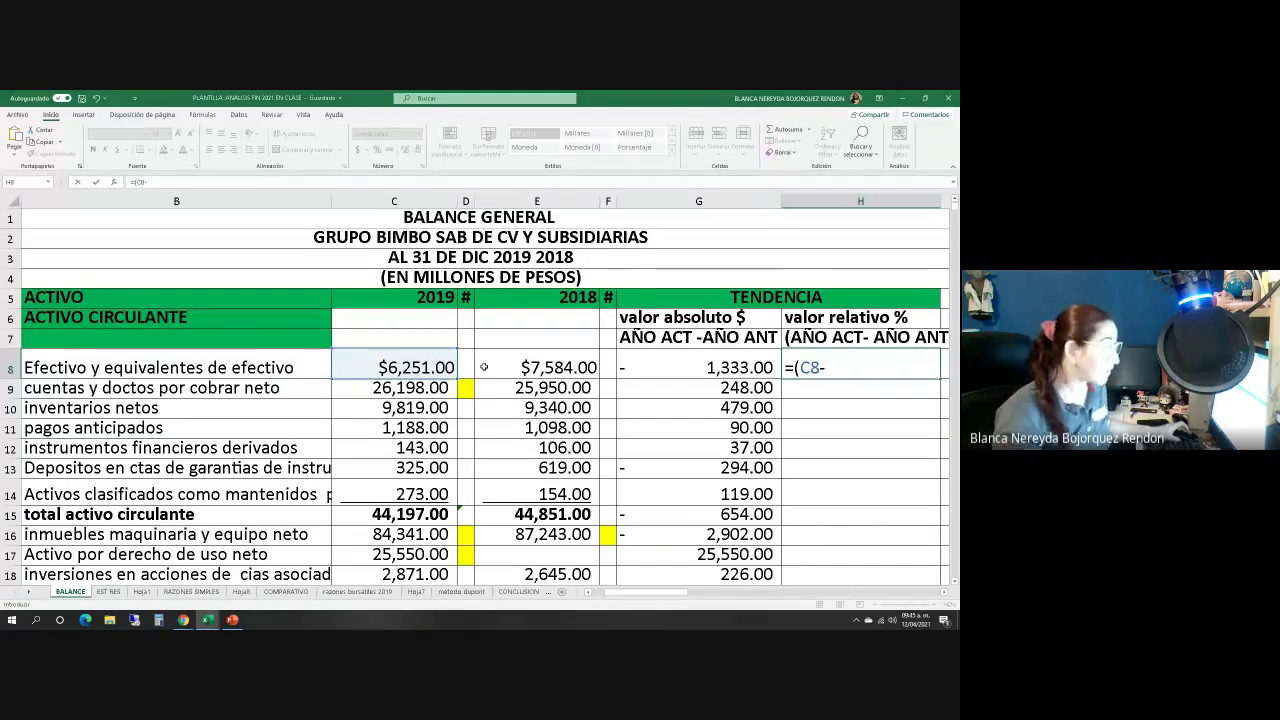
pyautogui.click(524, 368)
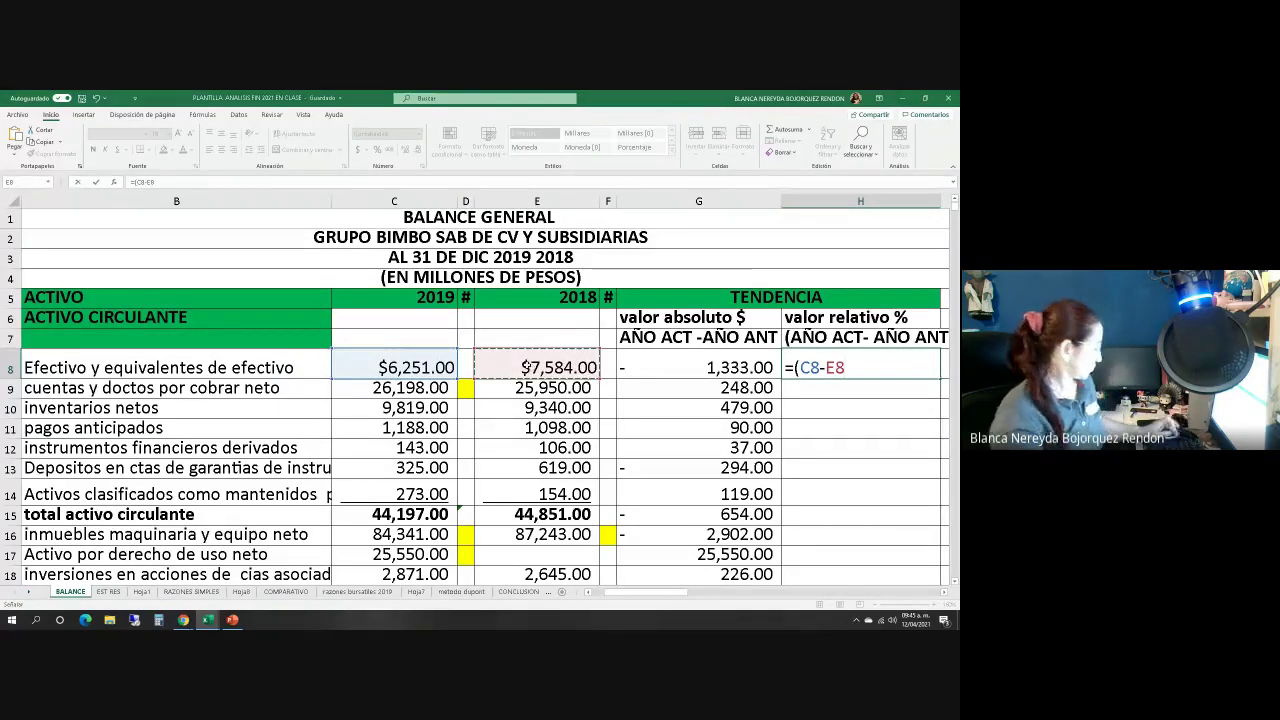
pyautogui.write(')/')
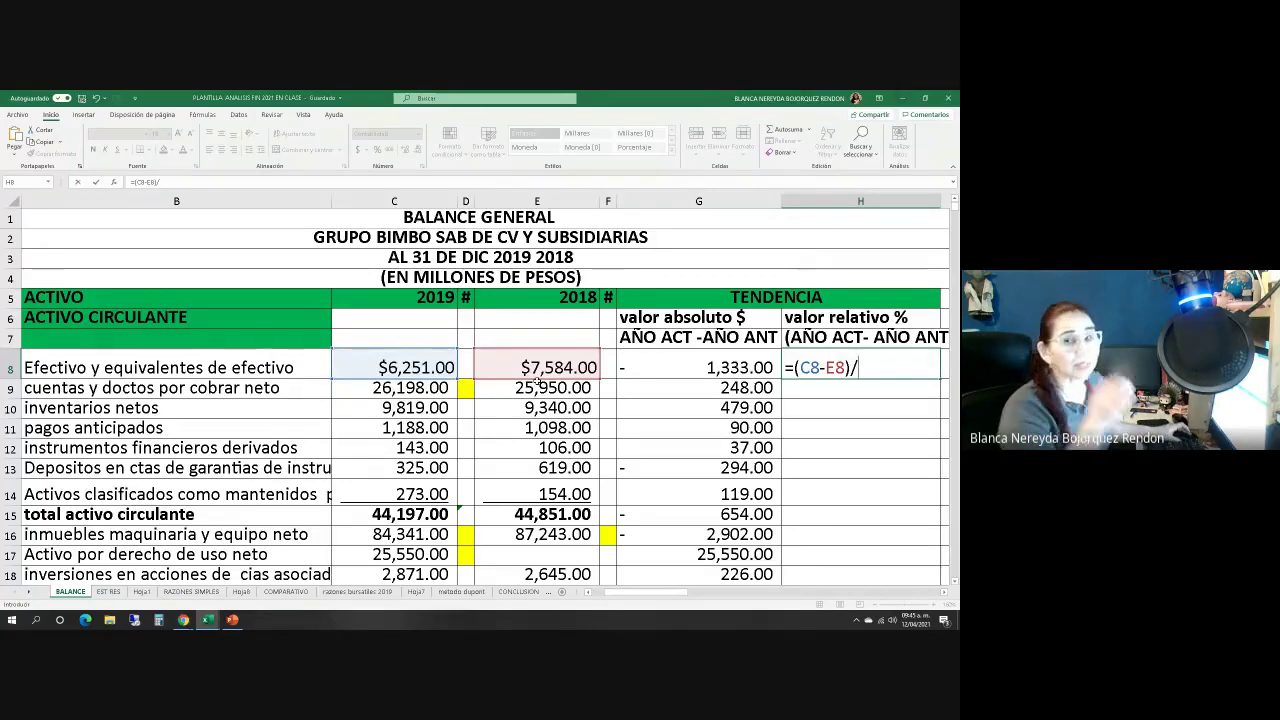
pyautogui.click(540, 369)
pyautogui.press('Return')
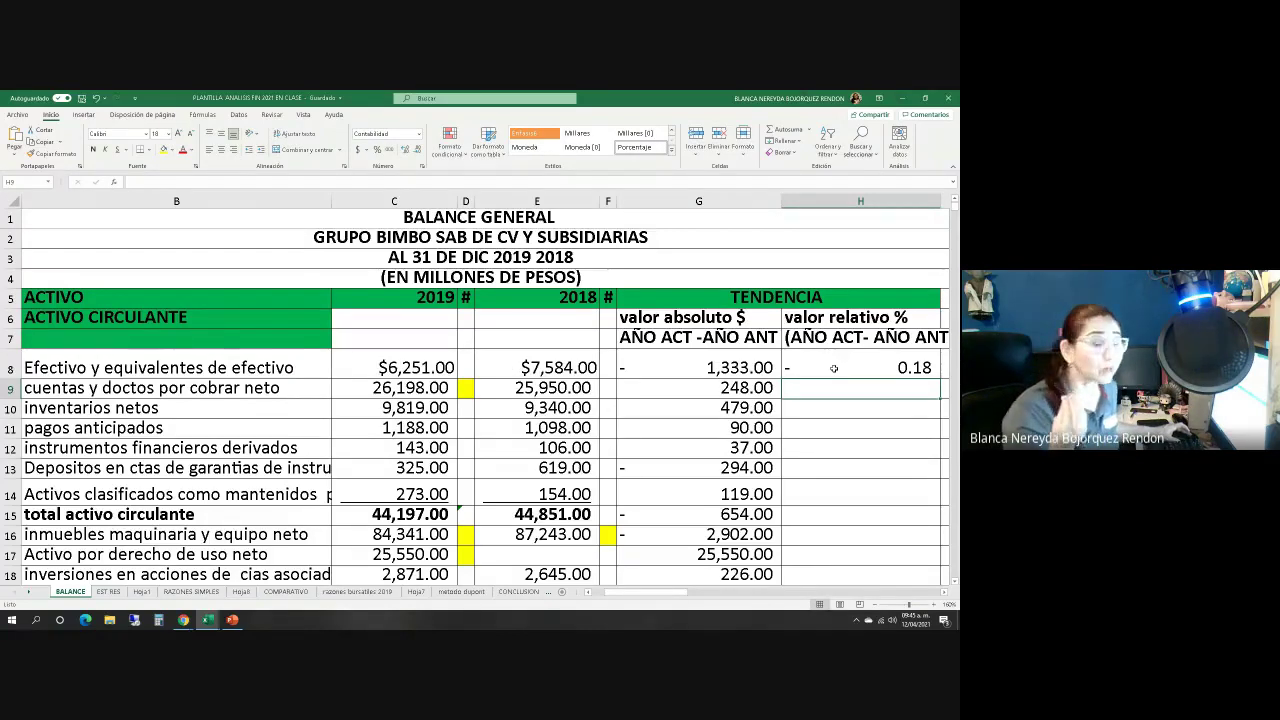
# Apply the percentage format with two decimals to the cash account's relative change in H8
pyautogui.click(820, 358)
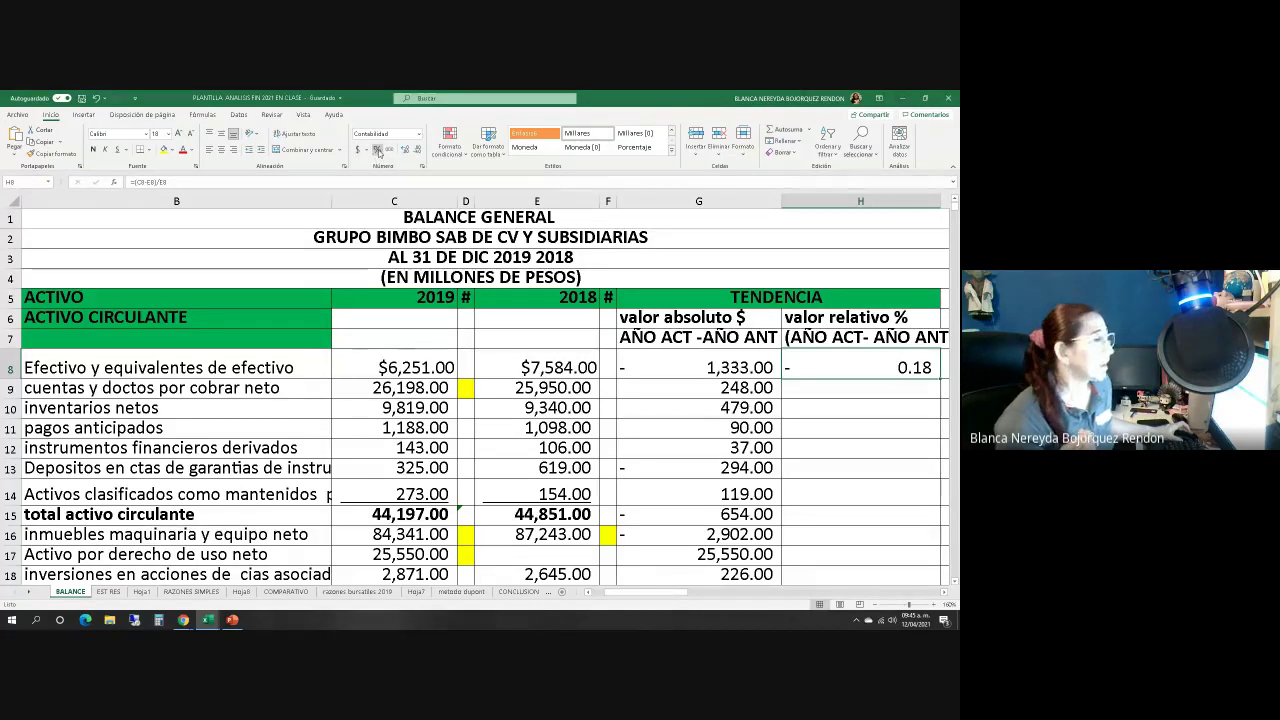
pyautogui.click(377, 149)
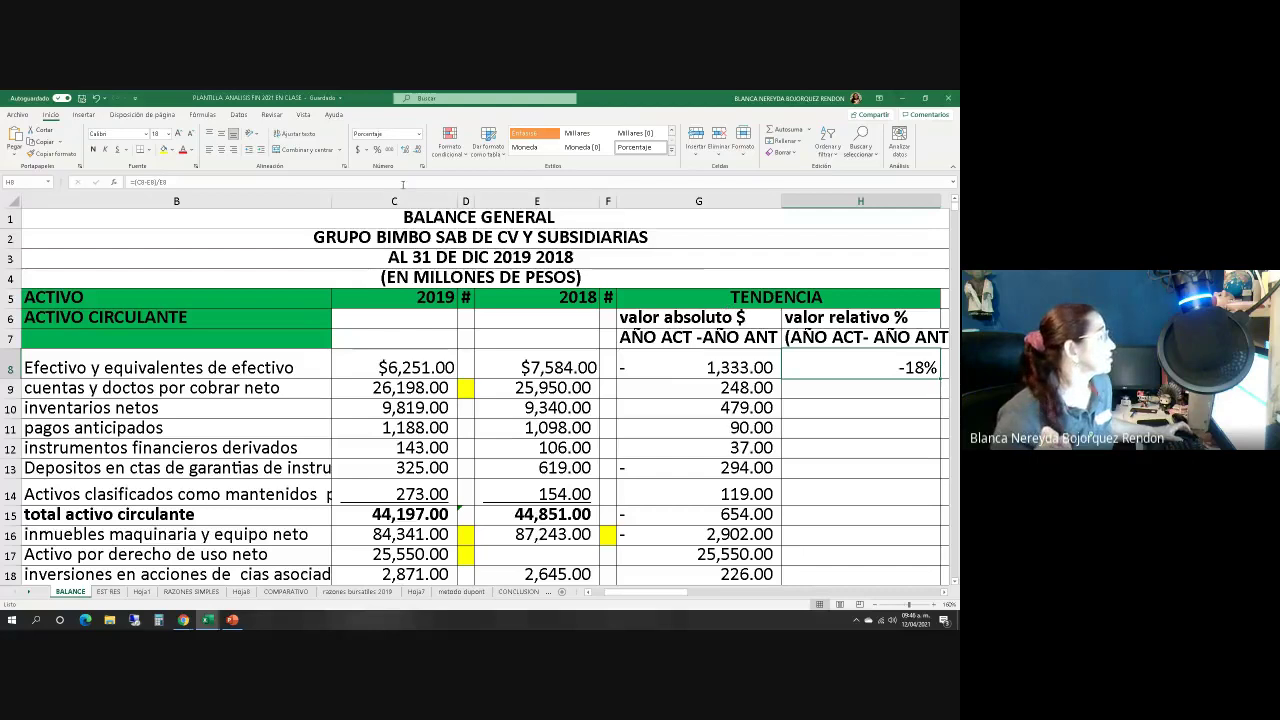
pyautogui.click(404, 149)
pyautogui.click(404, 149)
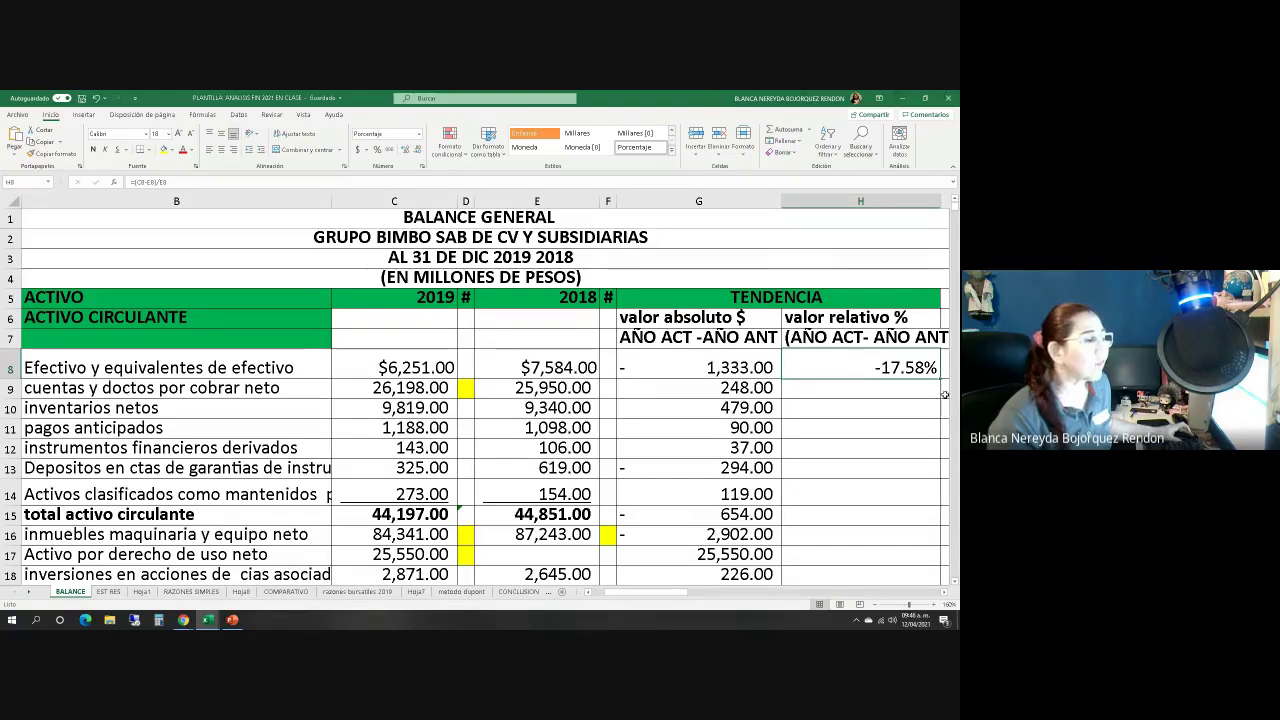
# Fill the relative change formula from H8 down to H55, the "TOTAL PASIVO MAS CAPITAL" row
pyautogui.moveTo(940, 379); pyautogui.dragTo(885, 430)
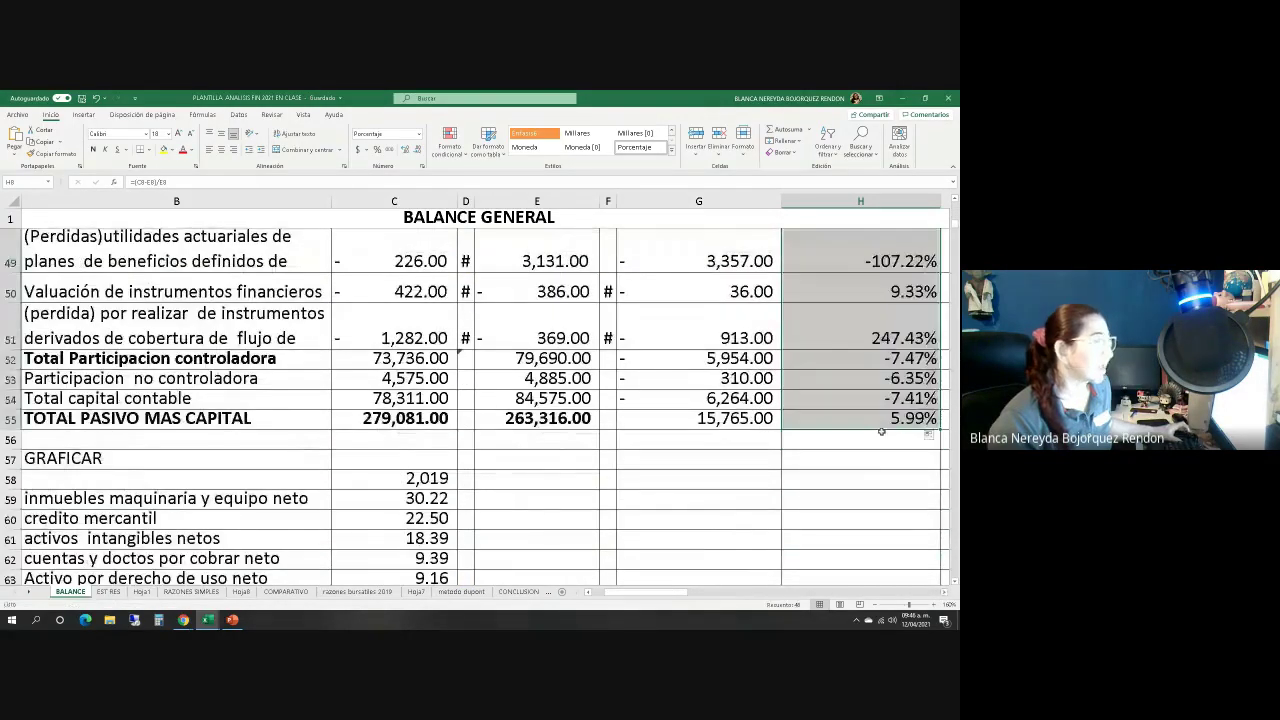
pyautogui.scroll(6, 843, 470)
pyautogui.scroll(4, 843, 470)
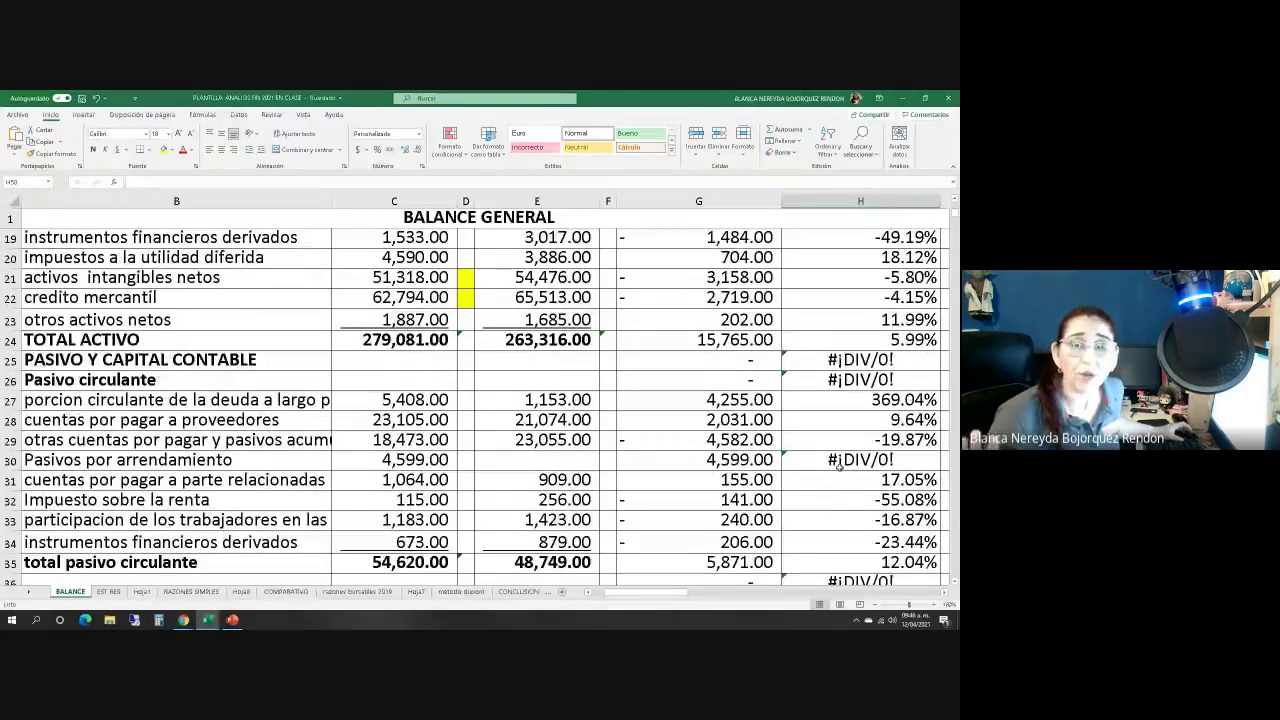
# Clear the division-error formulas from H25, H26, H30 and H36 in the "valor relativo %" column
pyautogui.click(842, 360)
pyautogui.press('Delete')
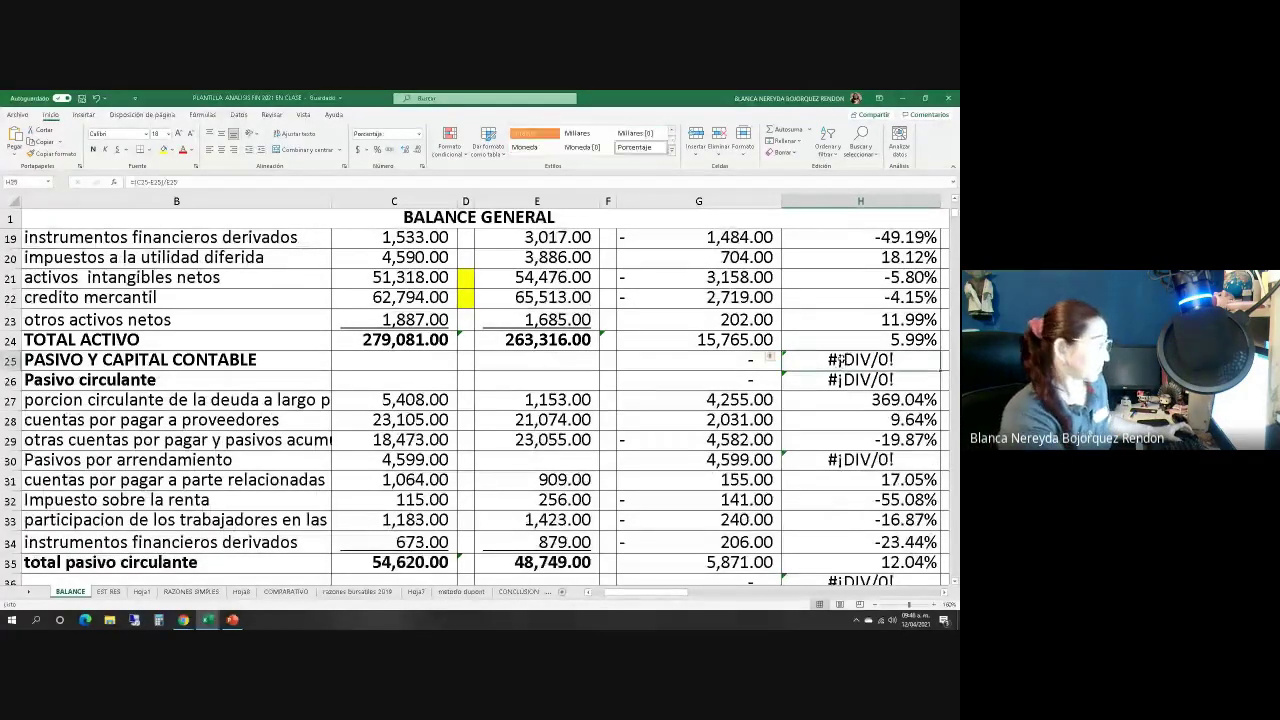
pyautogui.click(830, 380)
pyautogui.press('BackSpace')
pyautogui.click(818, 458)
pyautogui.press('BackSpace')
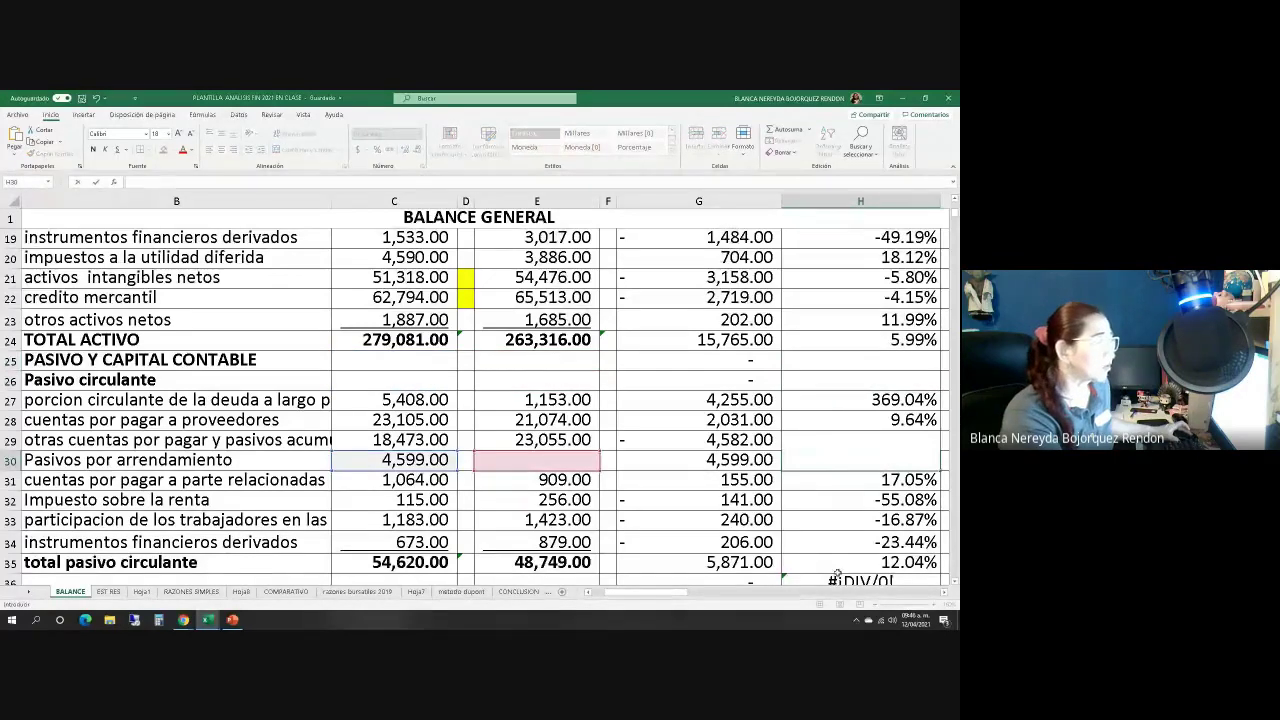
pyautogui.doubleClick(833, 580)
pyautogui.press('Return')
# Clear the division-error formulas from H17, H38 and H44 in the "valor relativo %" column
pyautogui.scroll(5, 833, 480)
pyautogui.click(860, 480)
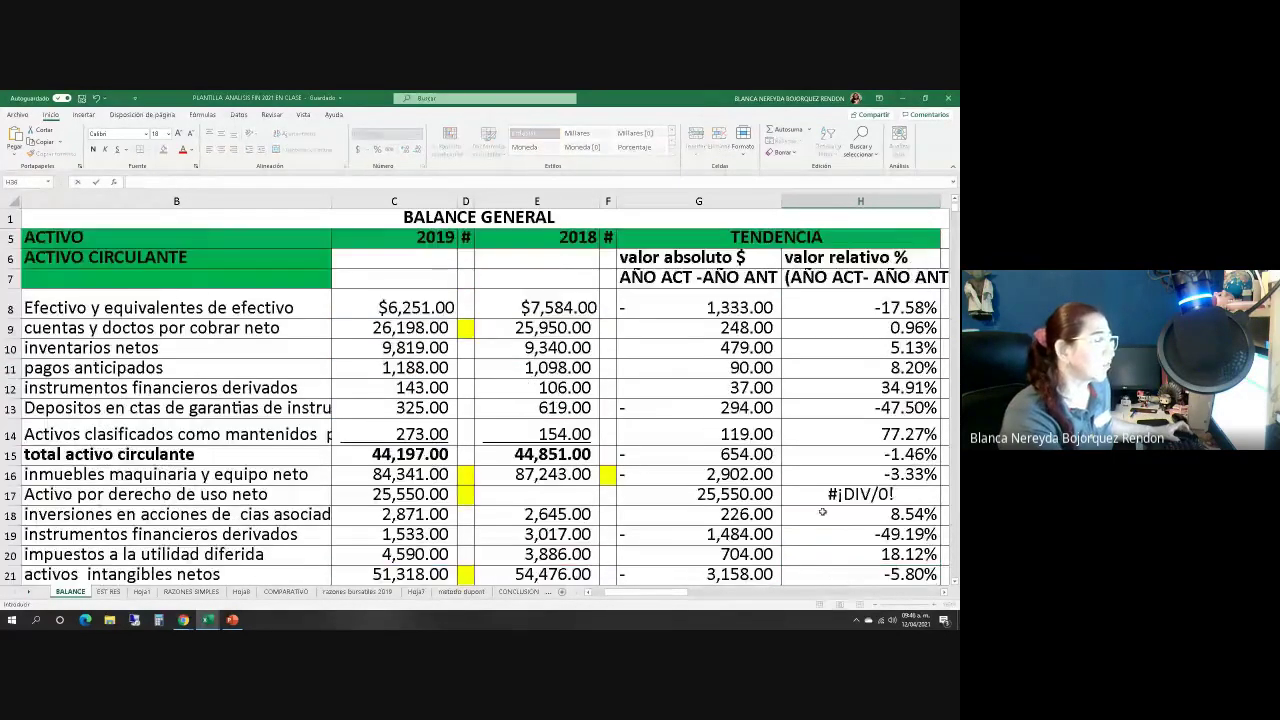
pyautogui.press('BackSpace')
pyautogui.scroll(1, 829, 428)
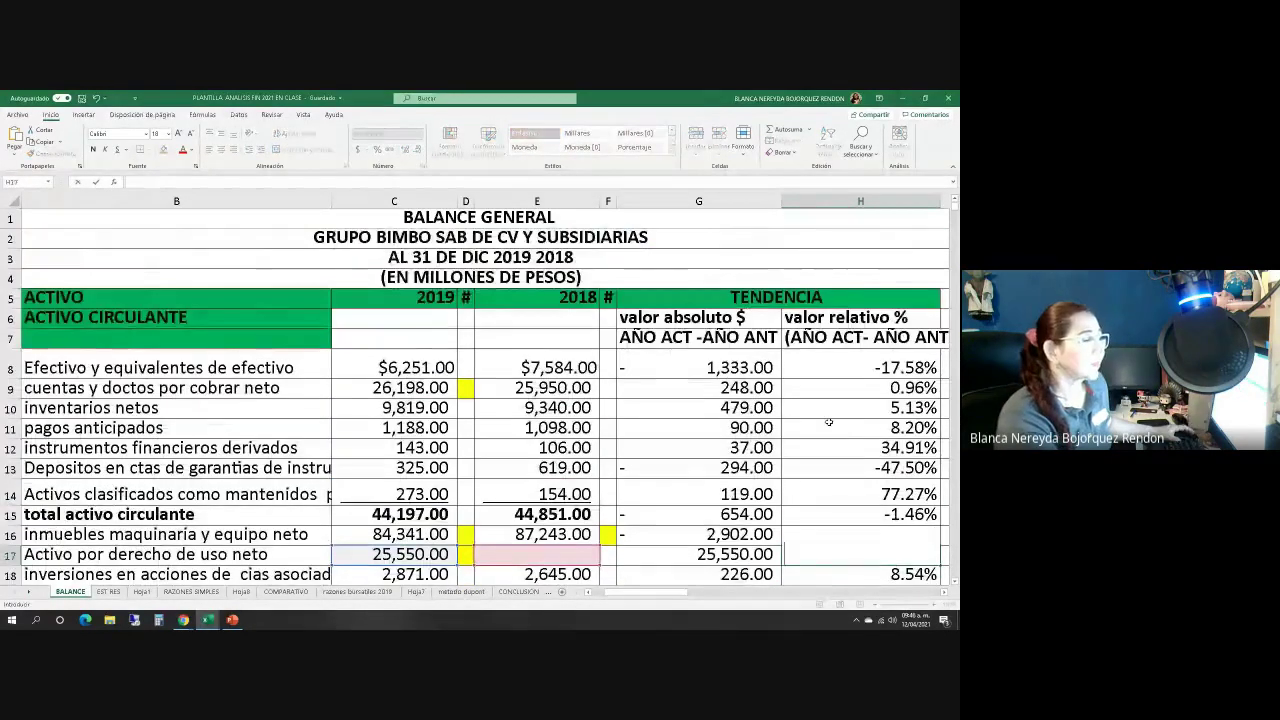
pyautogui.scroll(-1, 829, 420)
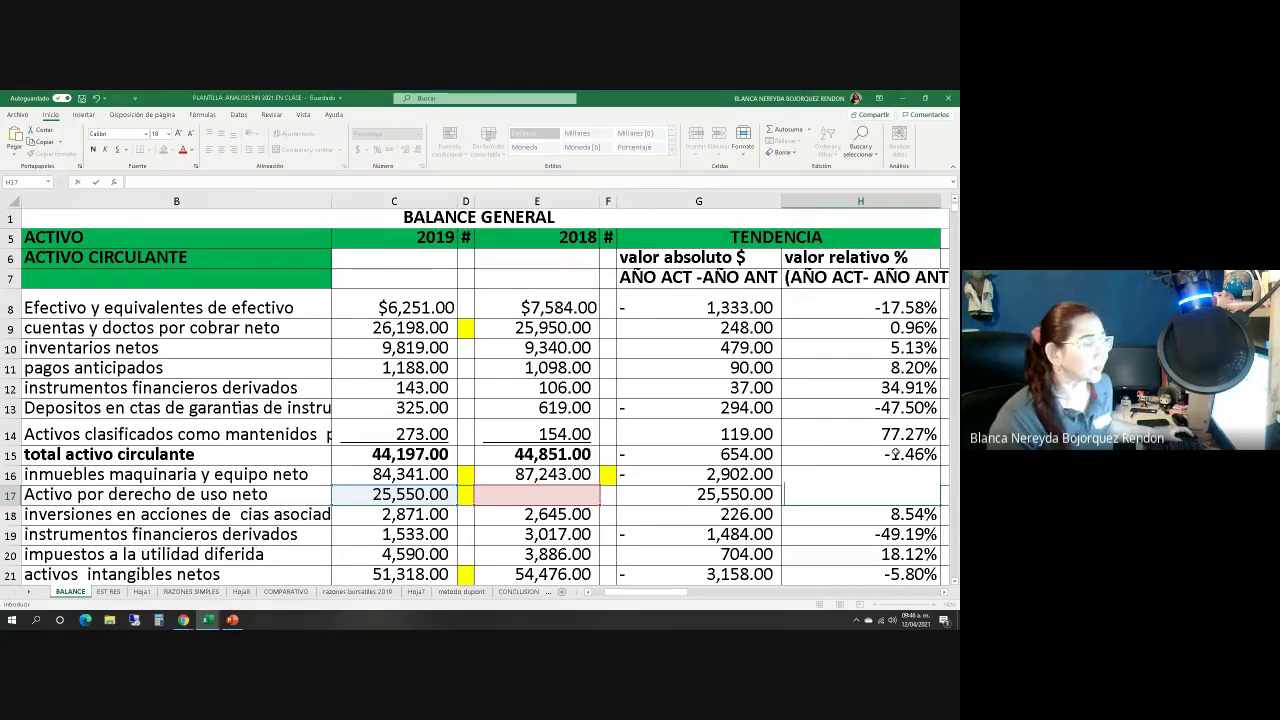
pyautogui.scroll(-8, 895, 455)
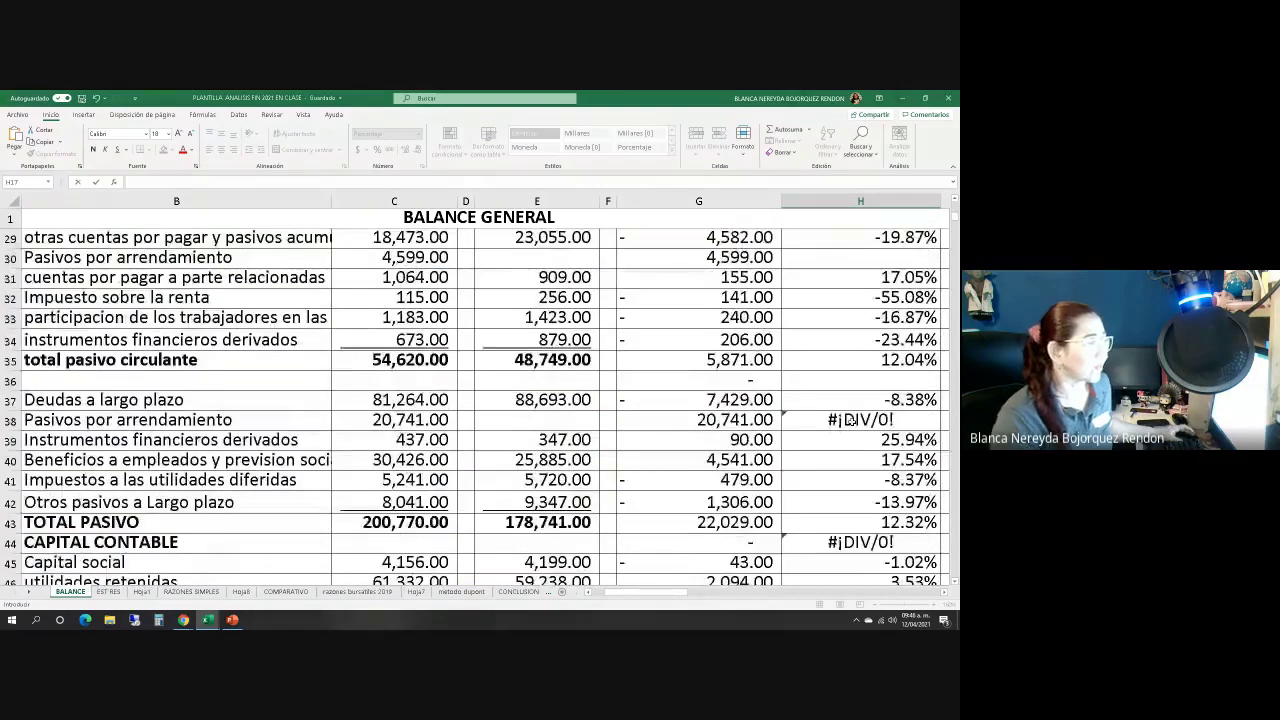
pyautogui.click(849, 420)
pyautogui.press('BackSpace')
pyautogui.click(858, 542)
pyautogui.press('BackSpace')
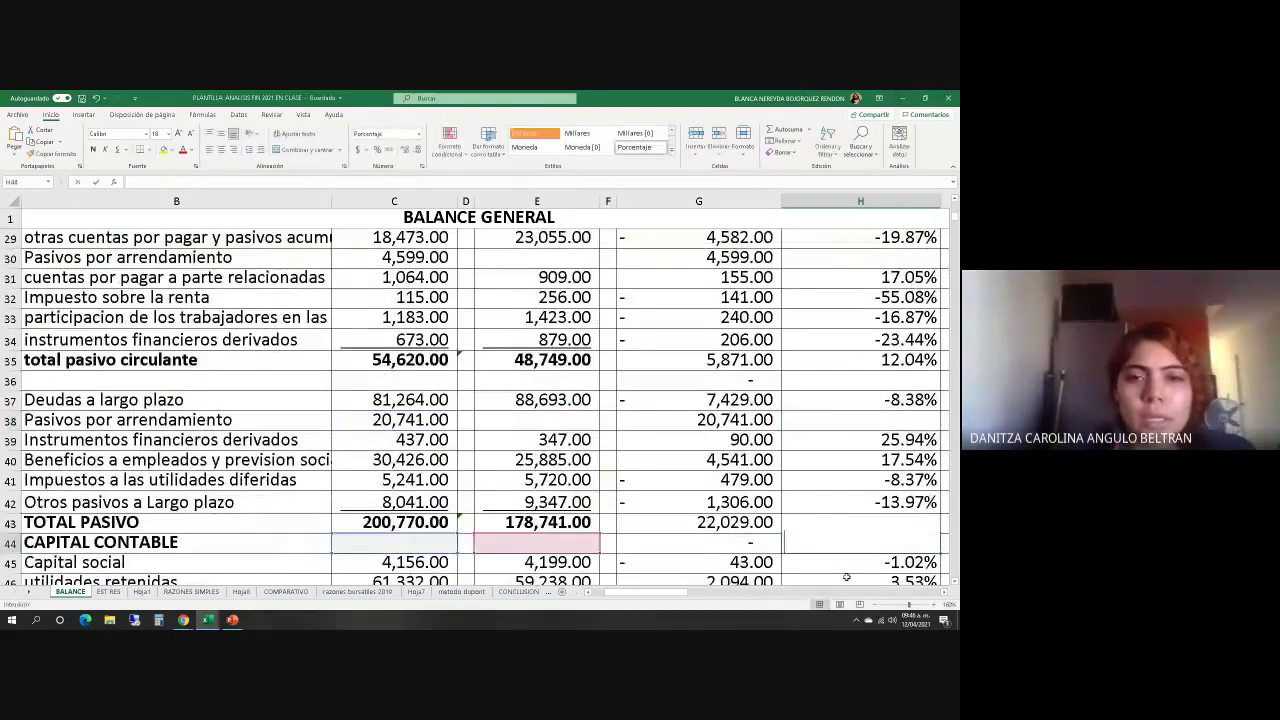
pyautogui.hotkey('ctrl', 'v')
pyautogui.scroll(-4, 836, 550)
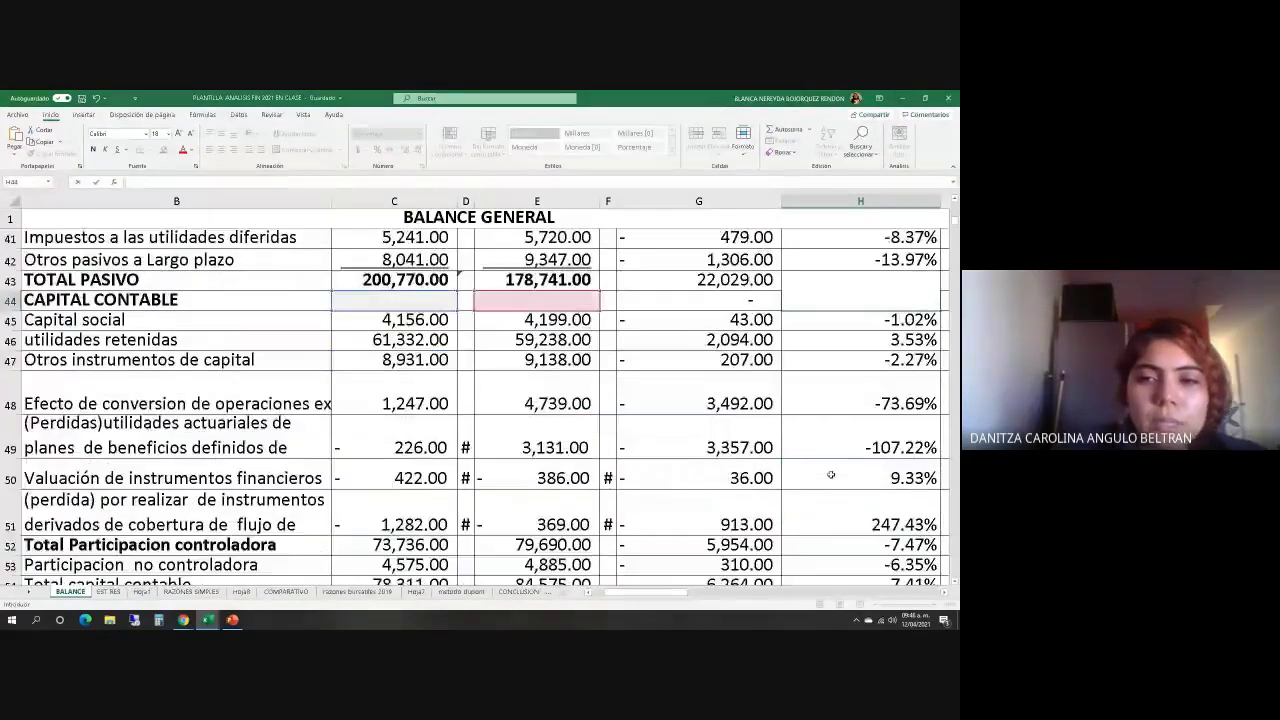
# Enter 0 as the relative change for "Activo por derecho de uso neto" in H17
pyautogui.scroll(5, 840, 515)
pyautogui.scroll(8, 841, 510)
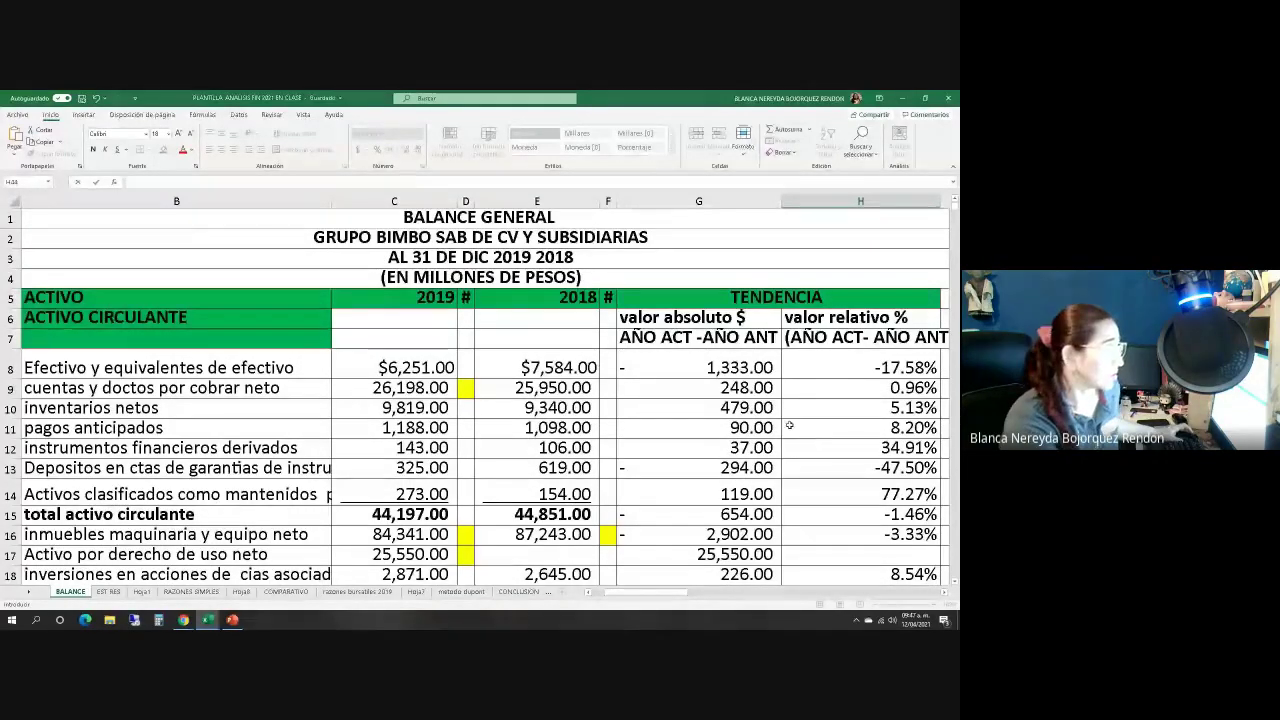
pyautogui.scroll(-1, 846, 454)
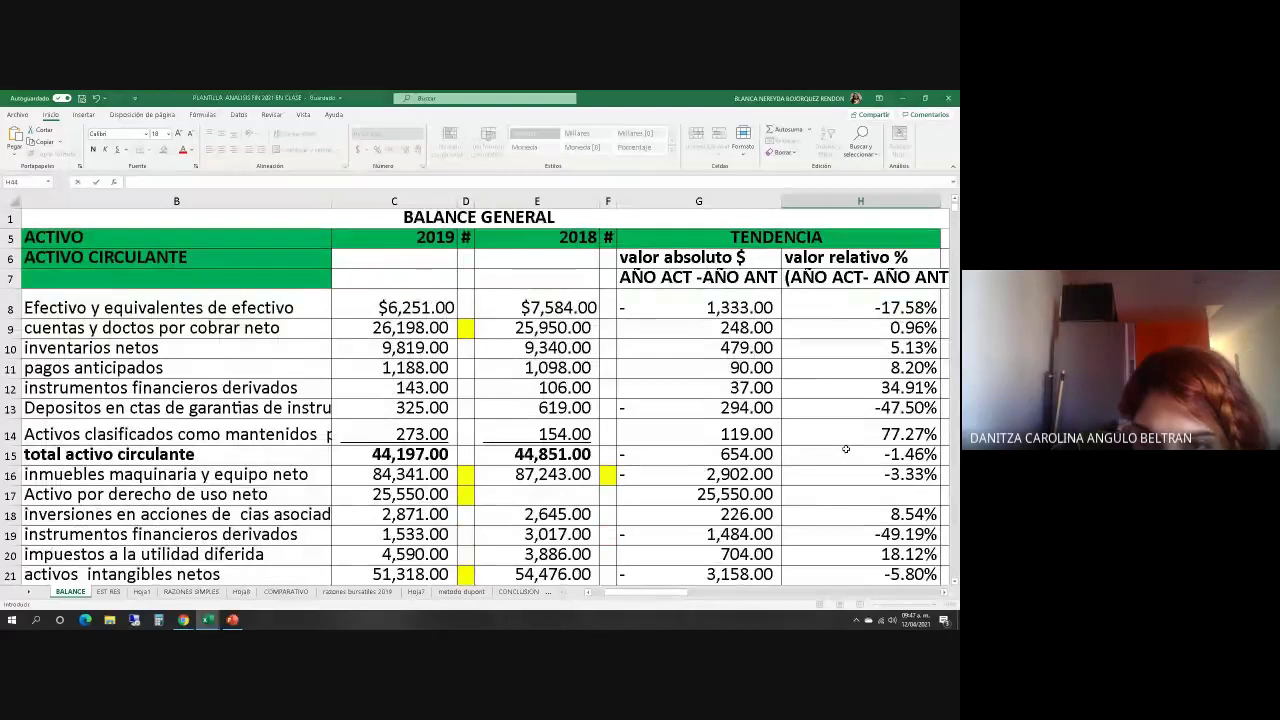
pyautogui.scroll(-1, 846, 452)
pyautogui.click(845, 433)
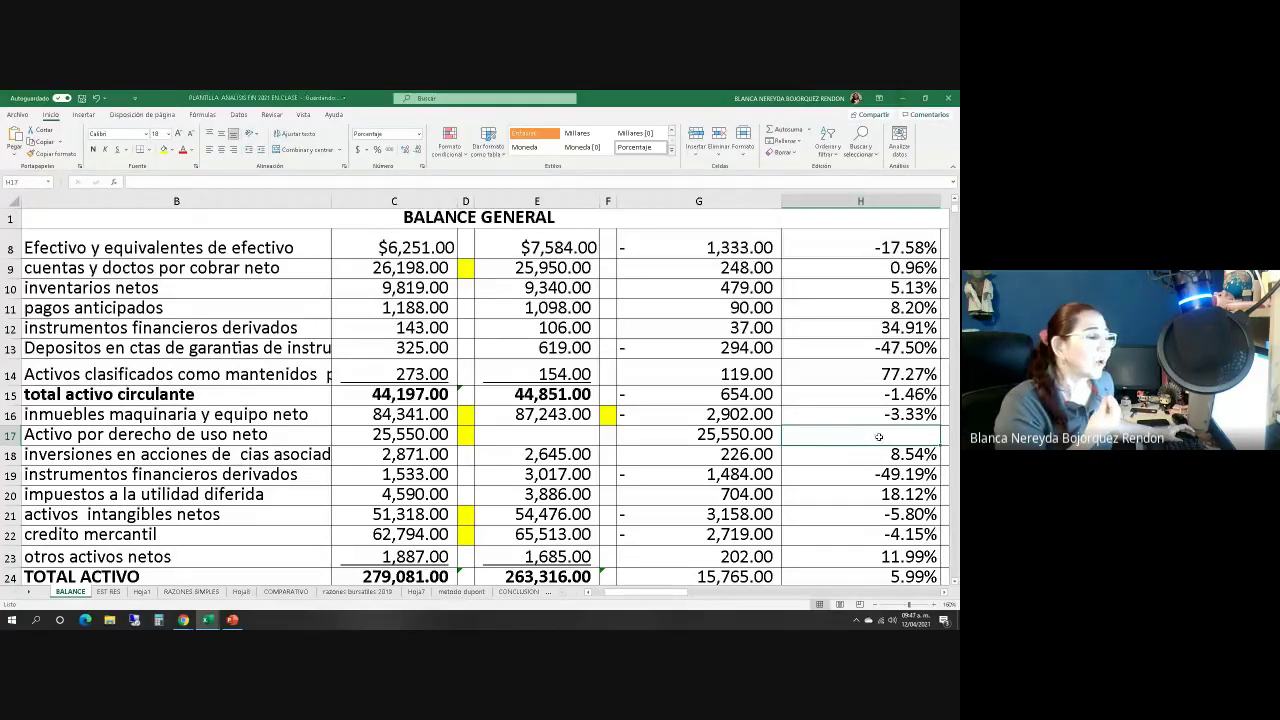
pyautogui.write('0')
pyautogui.click(819, 473)
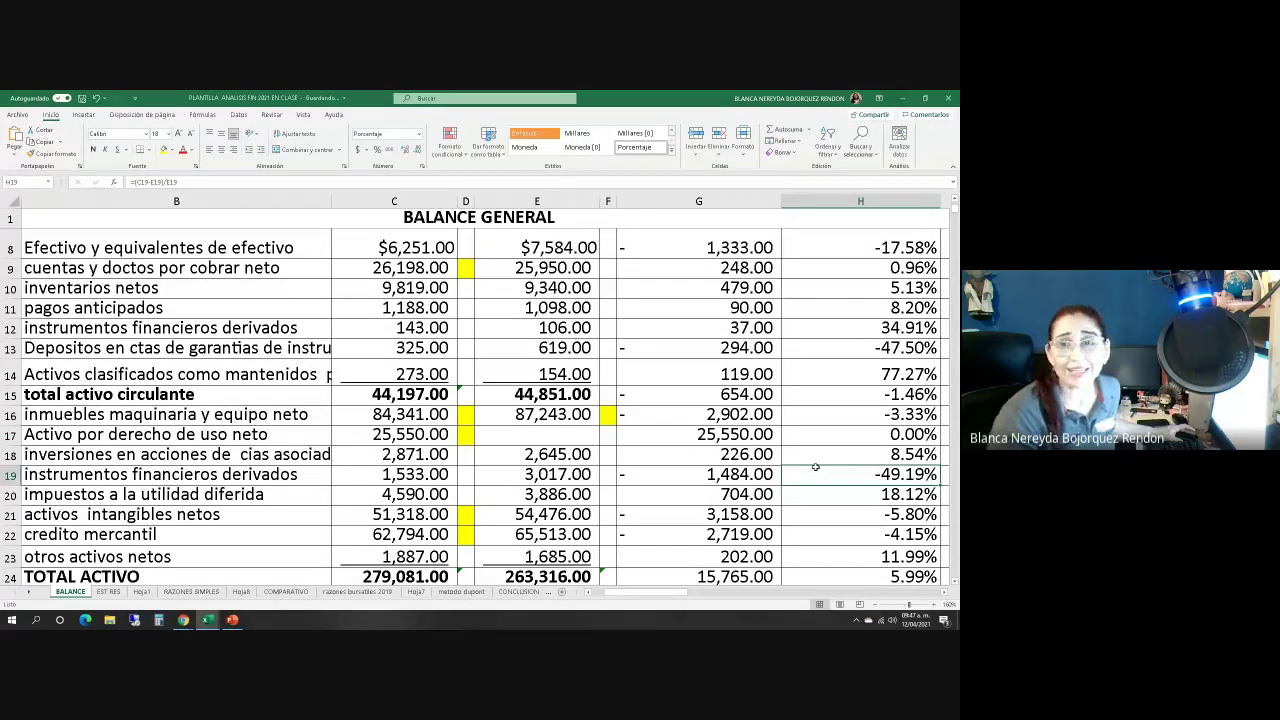
# Examine the relative changes of the asset, liability and equity accounts in column H, including H8, H13, H9 and H49
pyautogui.scroll(-2, 810, 458)
pyautogui.scroll(-5, 810, 458)
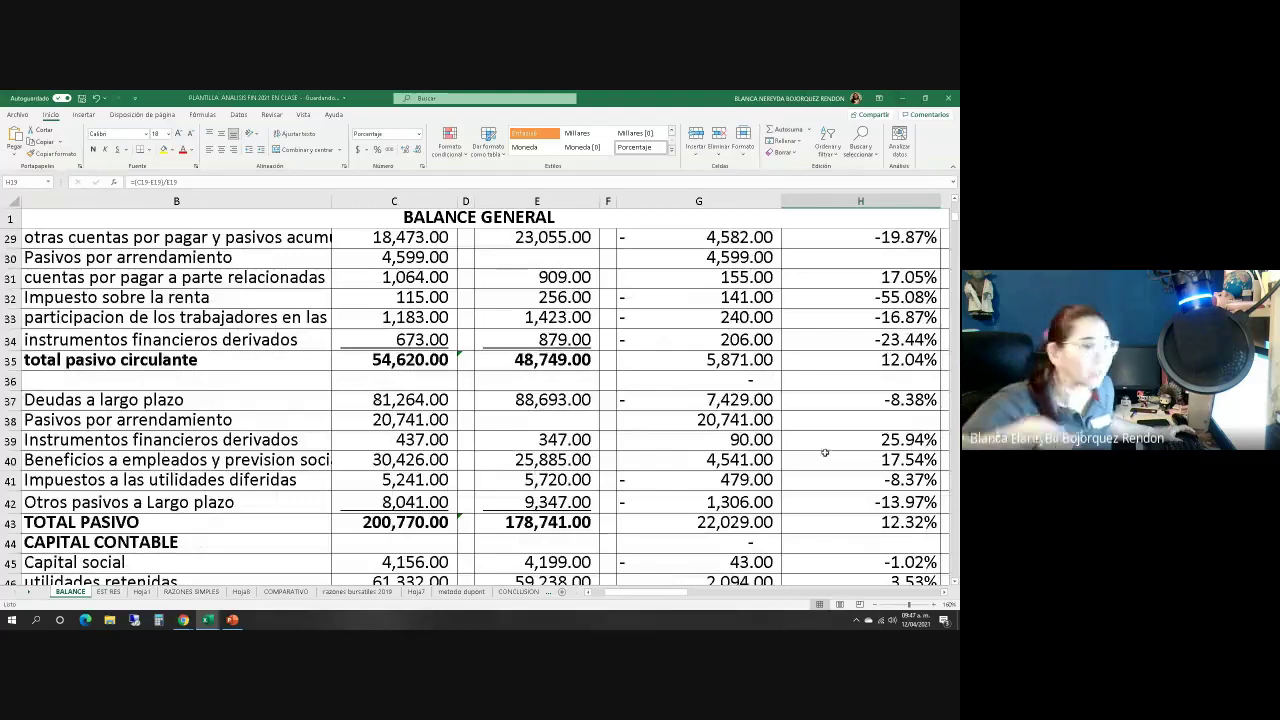
pyautogui.click(846, 381)
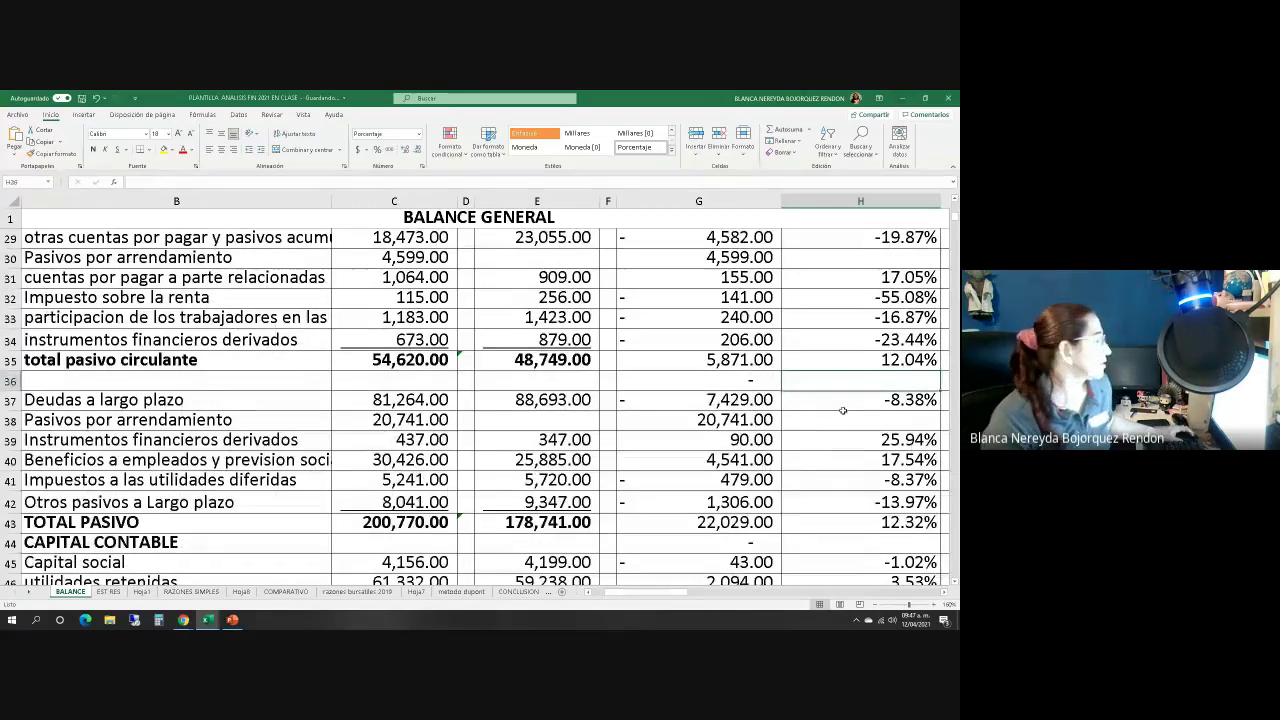
pyautogui.scroll(5, 833, 406)
pyautogui.scroll(4, 833, 406)
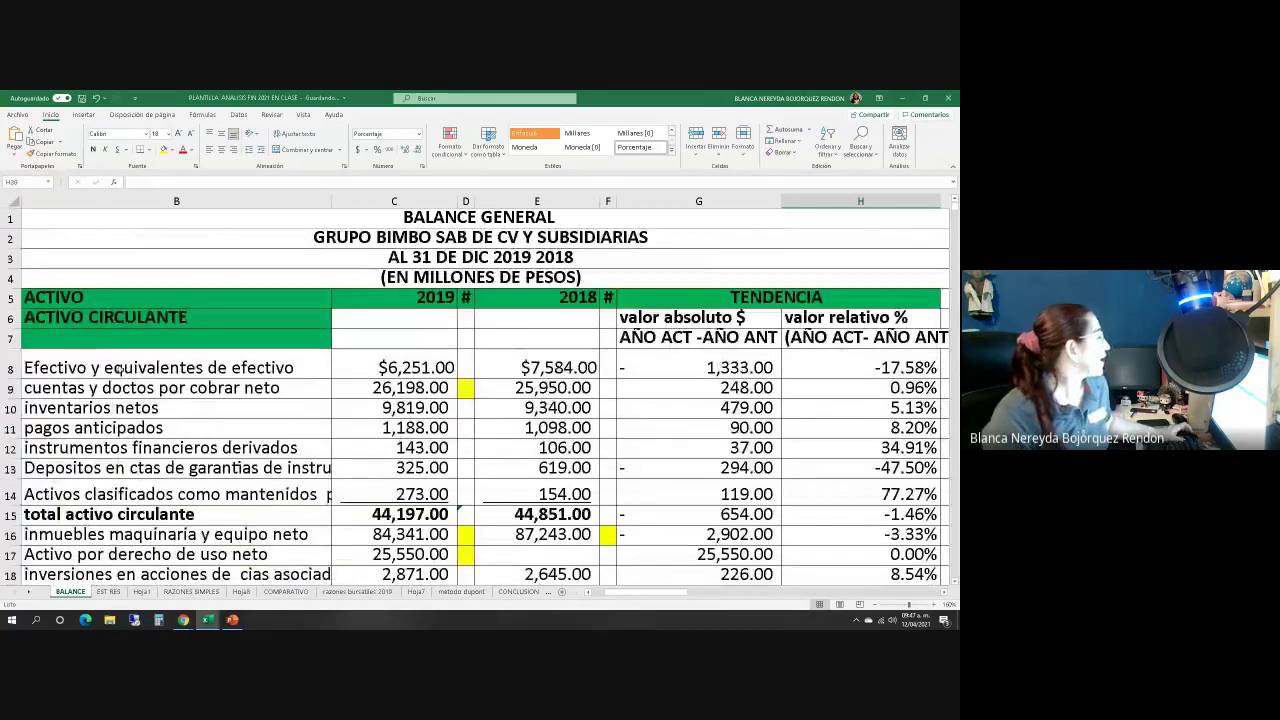
pyautogui.click(820, 367)
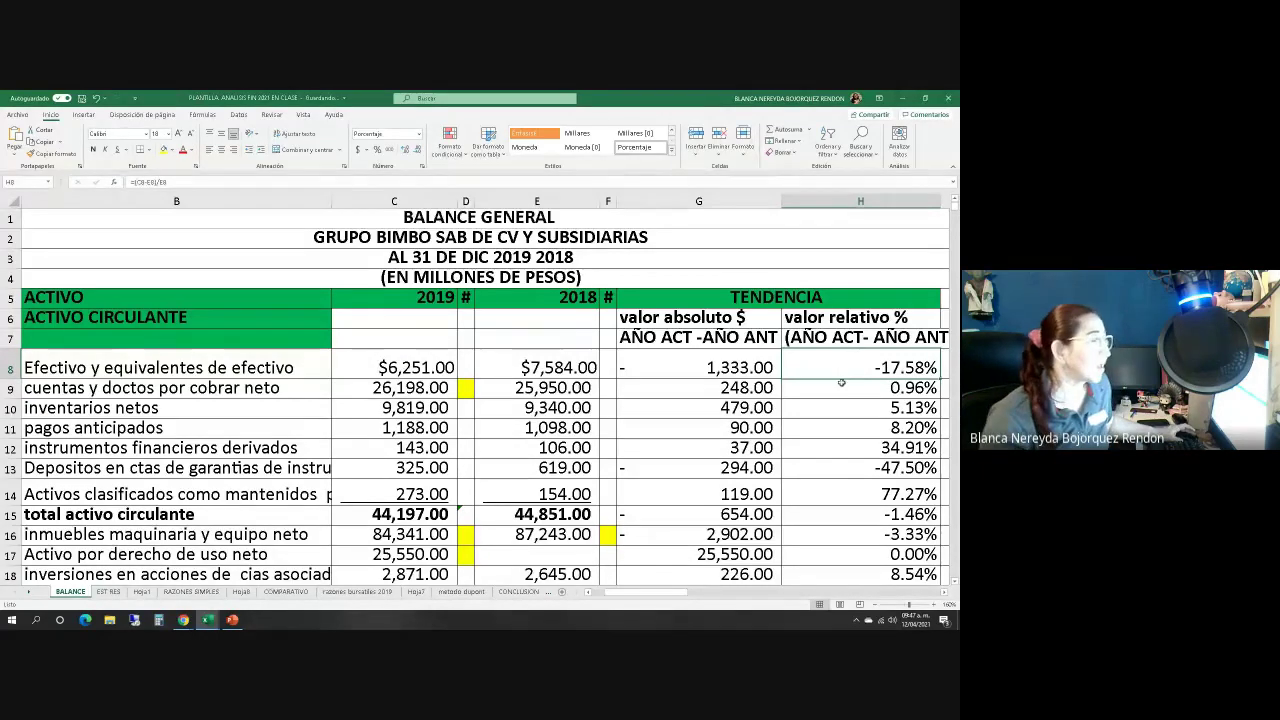
pyautogui.click(848, 467)
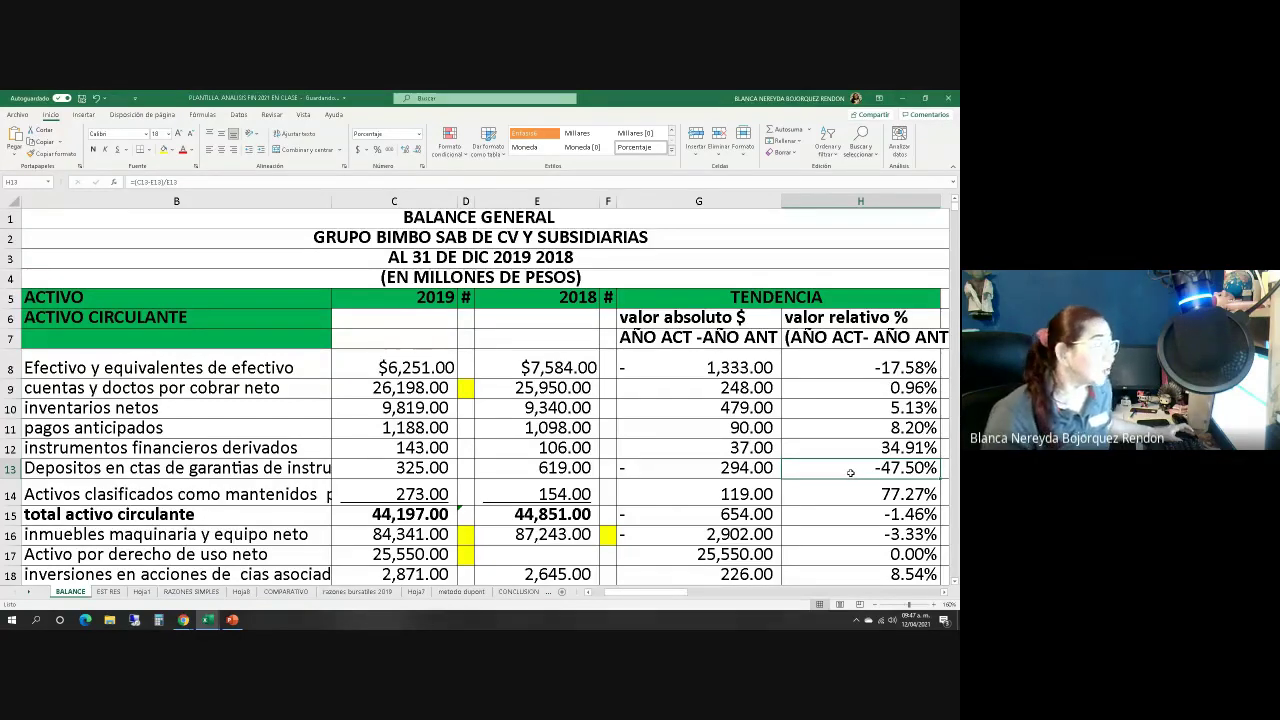
pyautogui.click(895, 390)
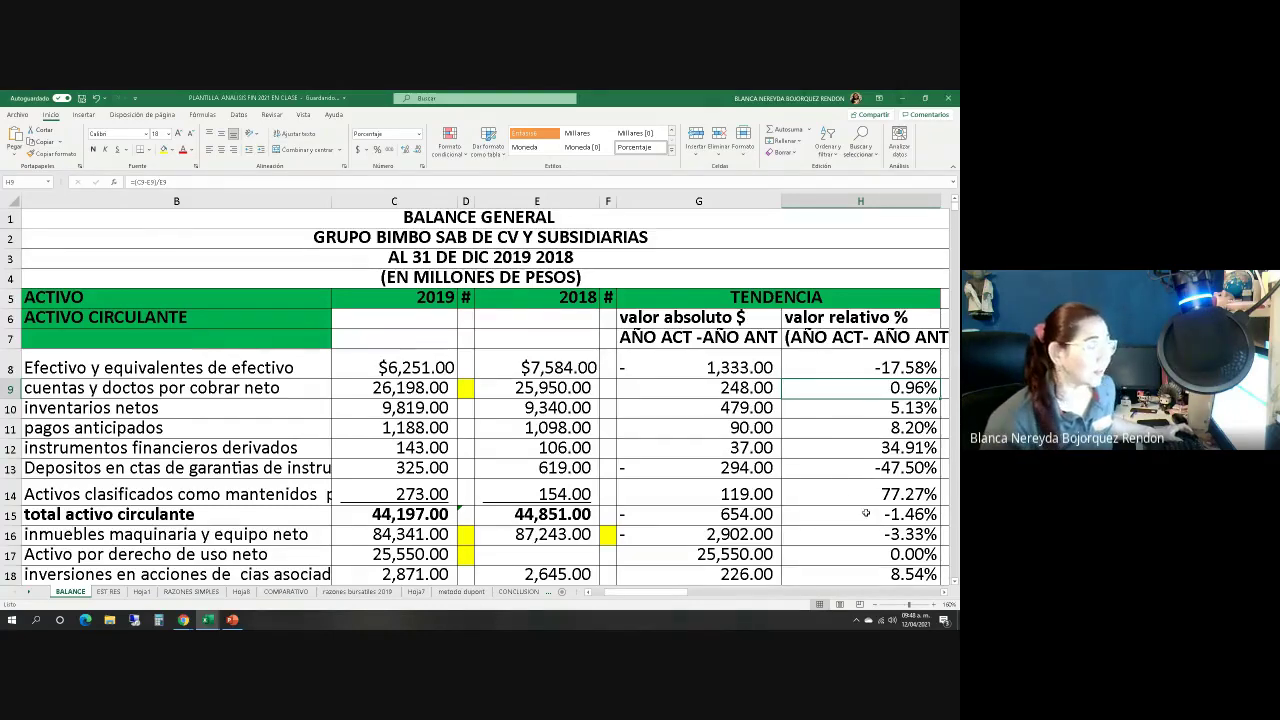
pyautogui.scroll(-9, 860, 480)
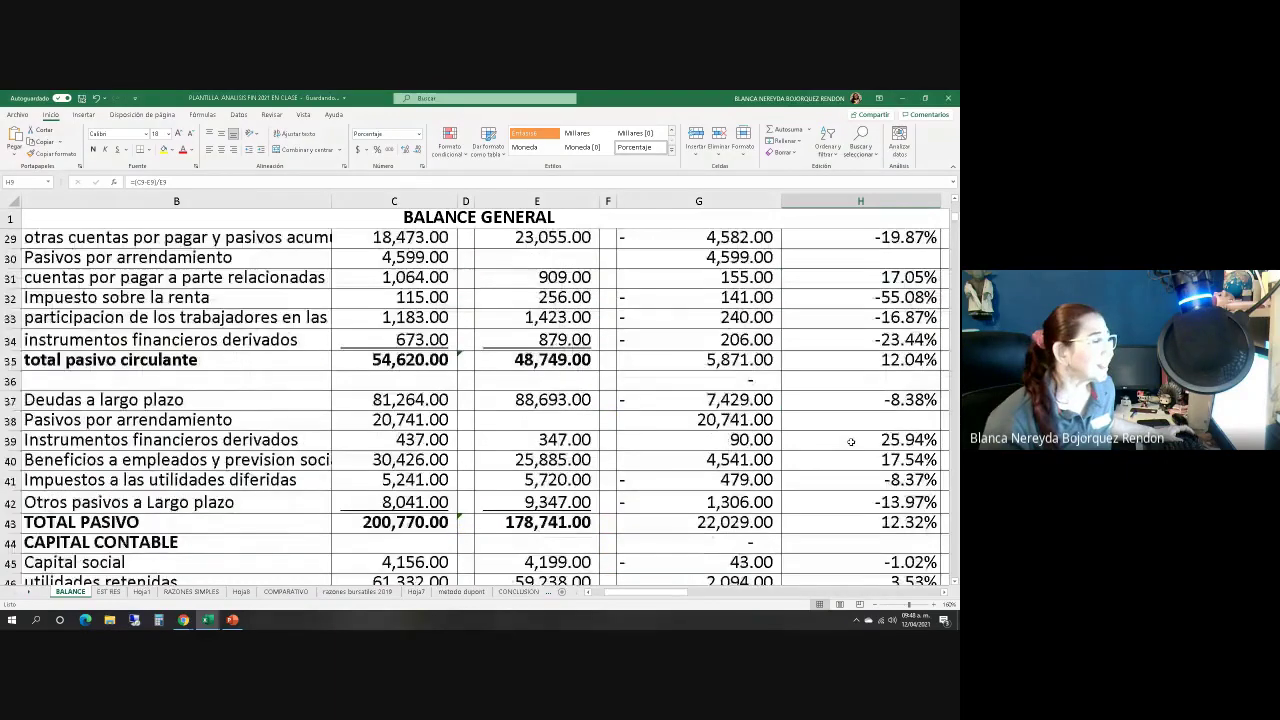
pyautogui.scroll(-5, 851, 441)
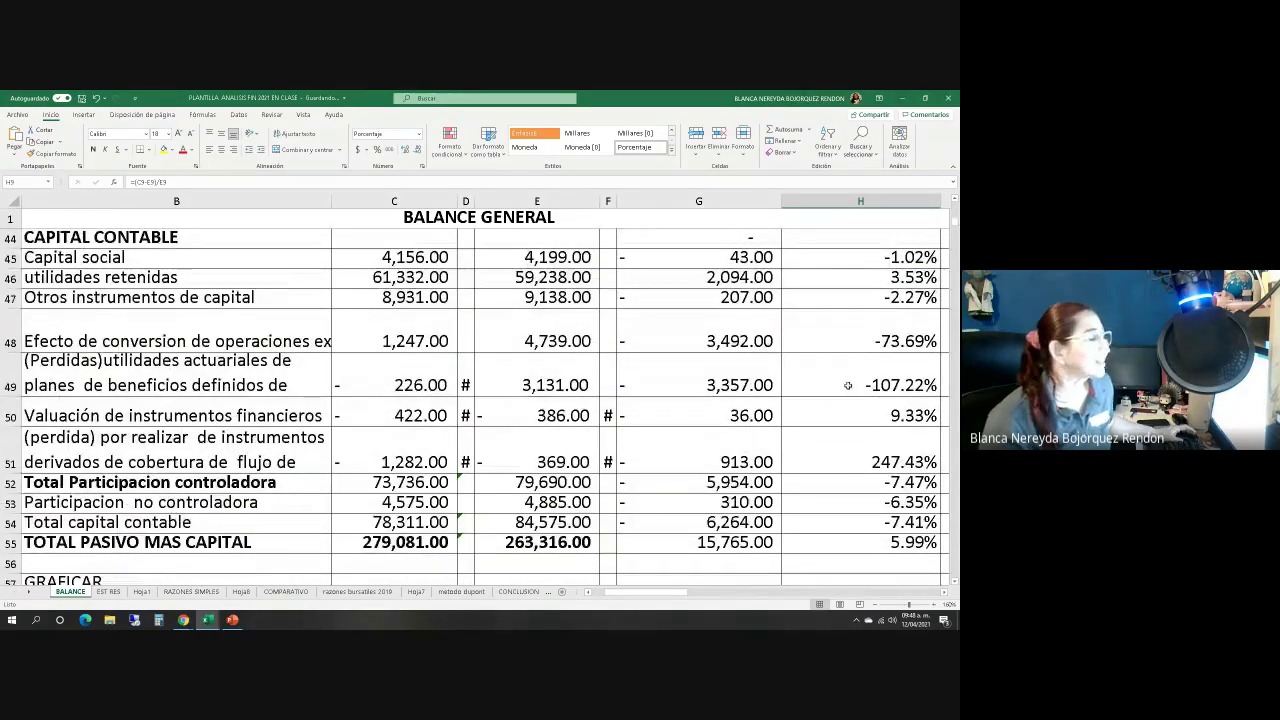
pyautogui.click(847, 385)
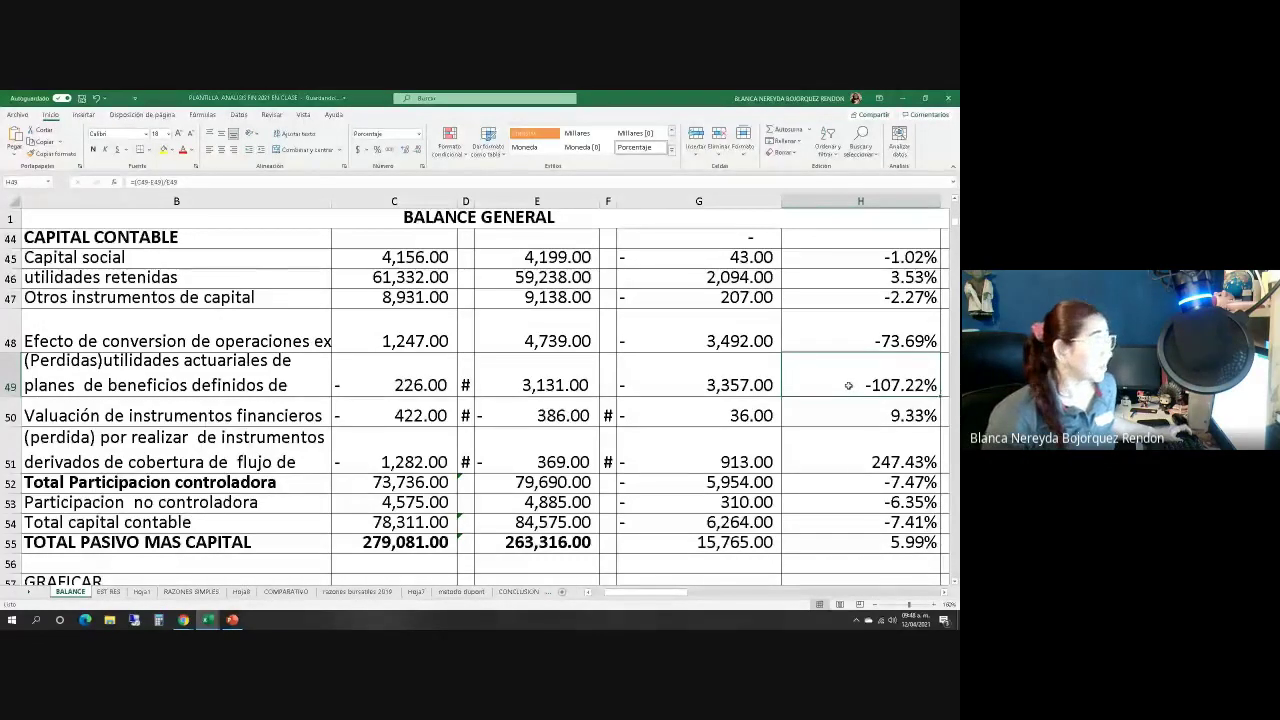
pyautogui.scroll(12, 848, 385)
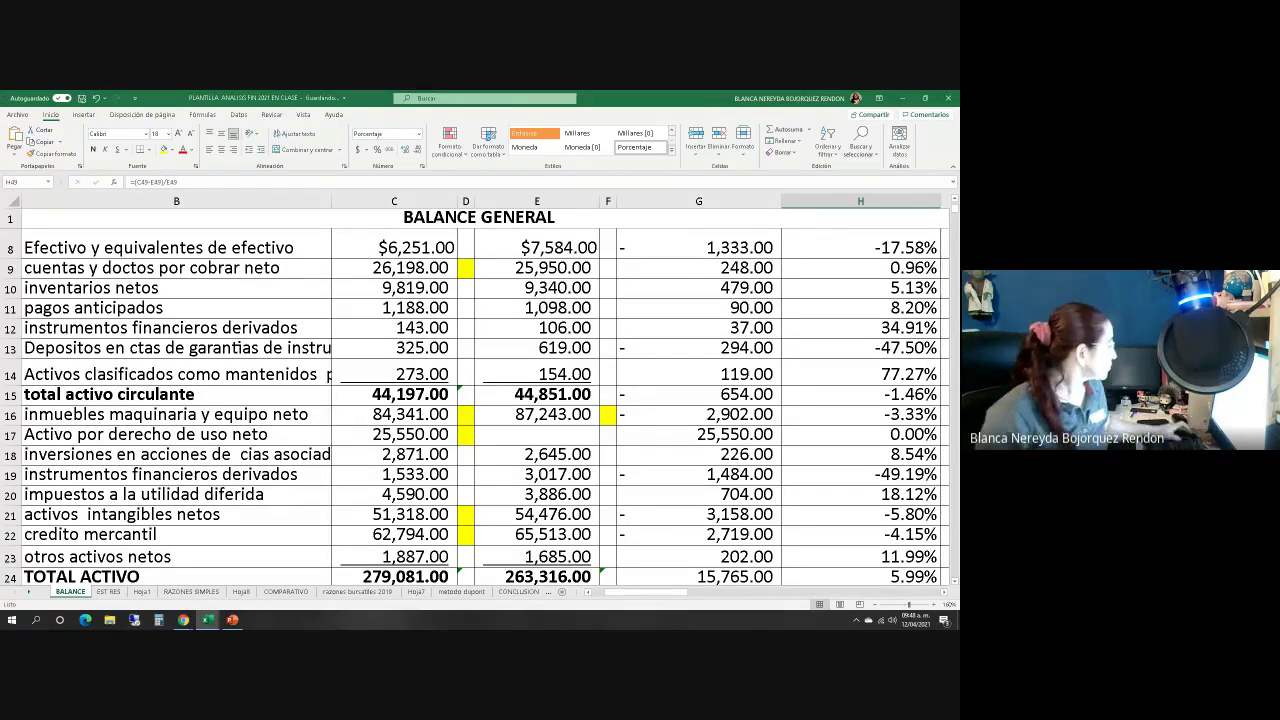
# Open the EST RES sheet and narrow column A to fit the account names
pyautogui.click(108, 592)
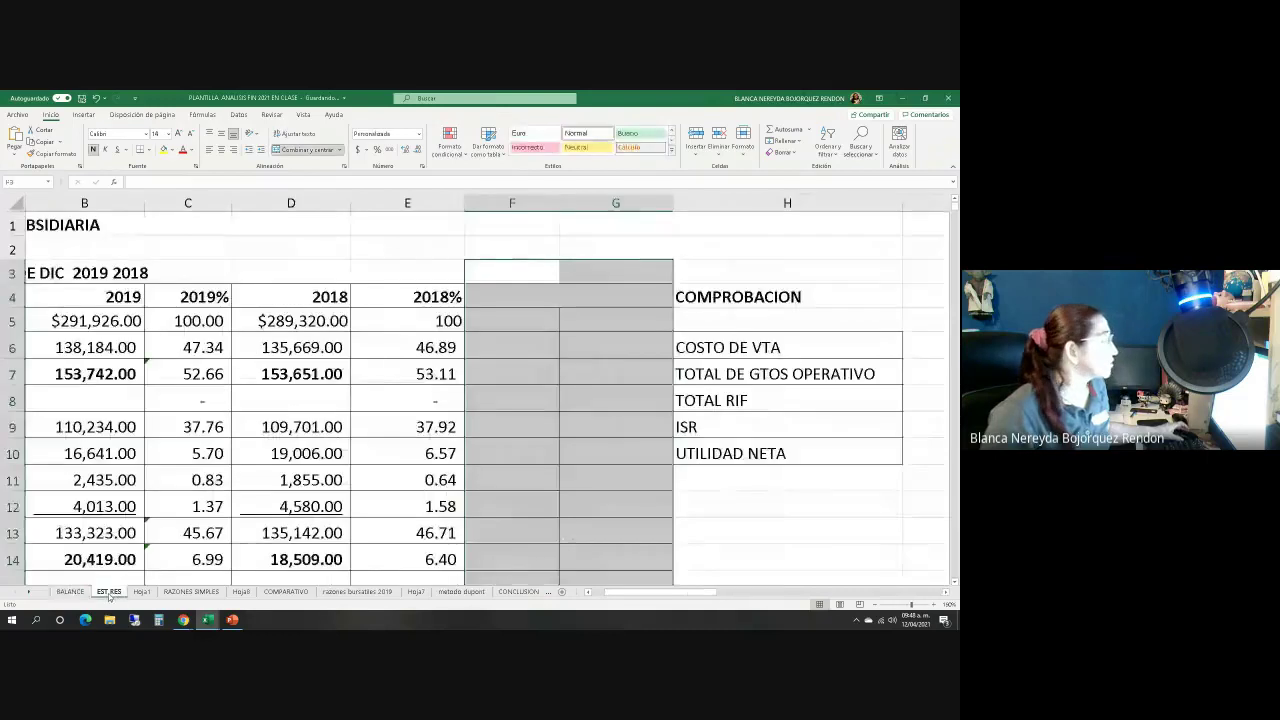
pyautogui.click(610, 400)
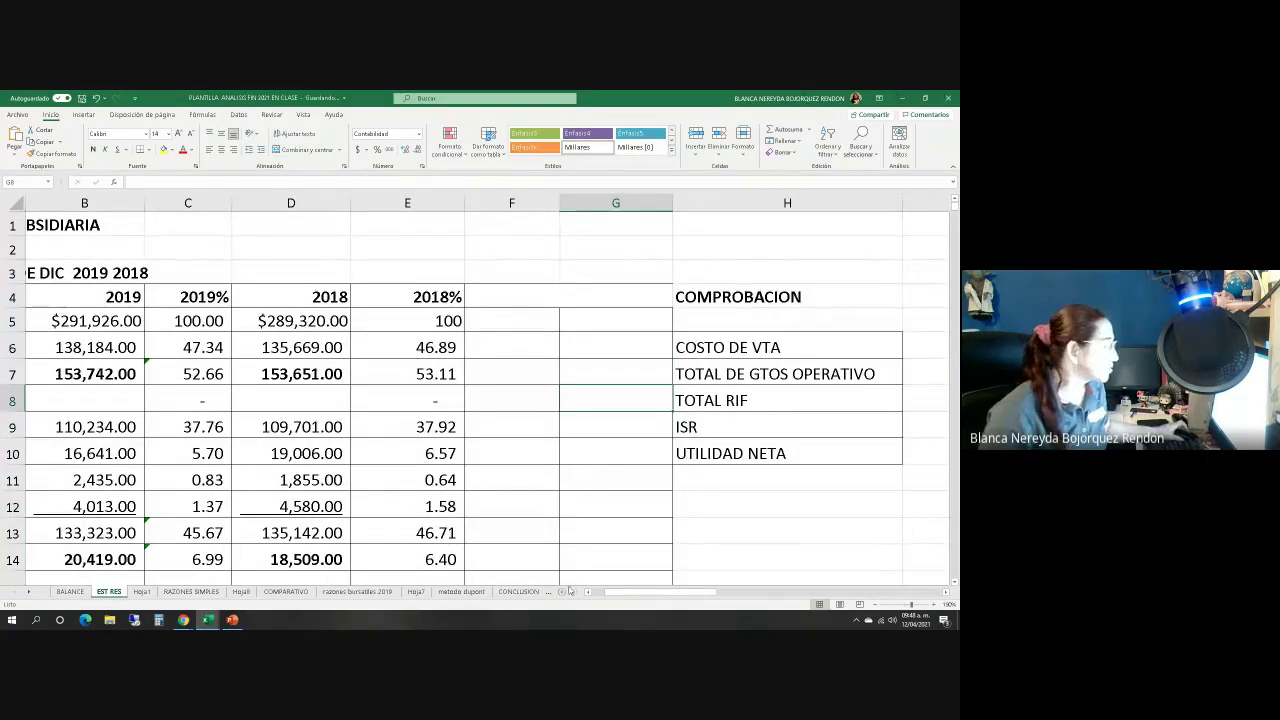
pyautogui.click(601, 595)
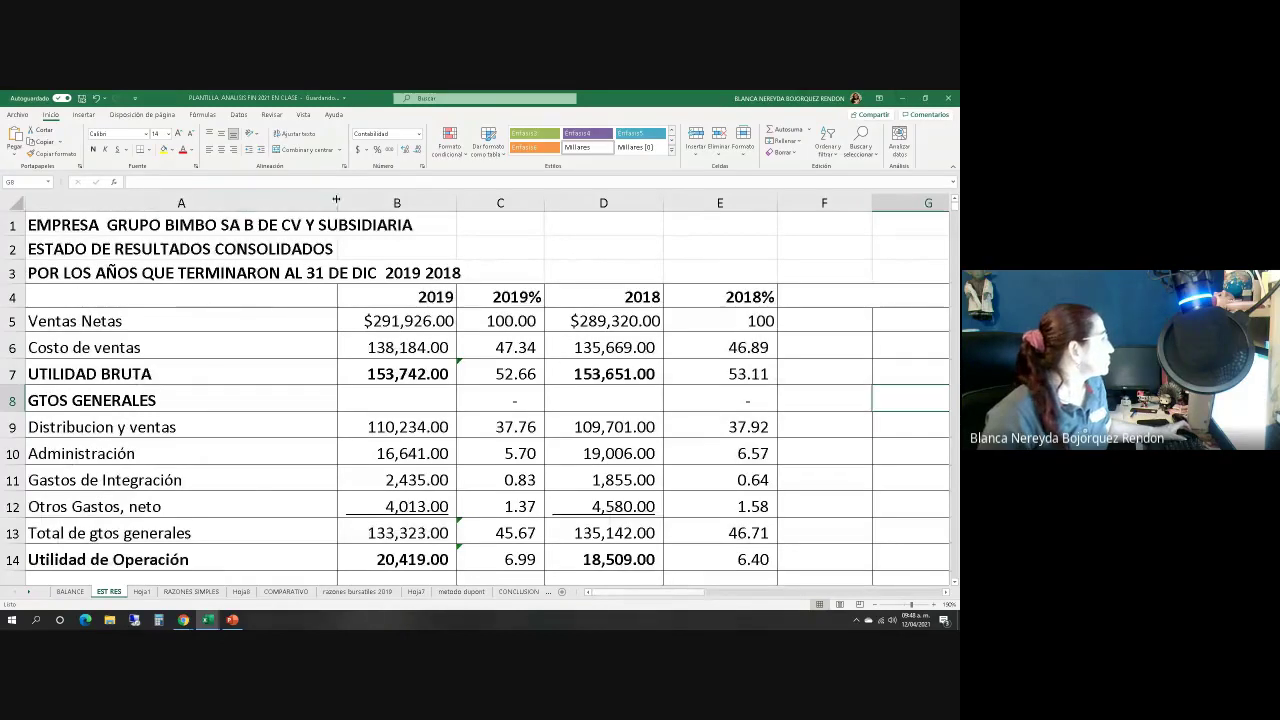
pyautogui.moveTo(337, 204); pyautogui.dragTo(203, 205)
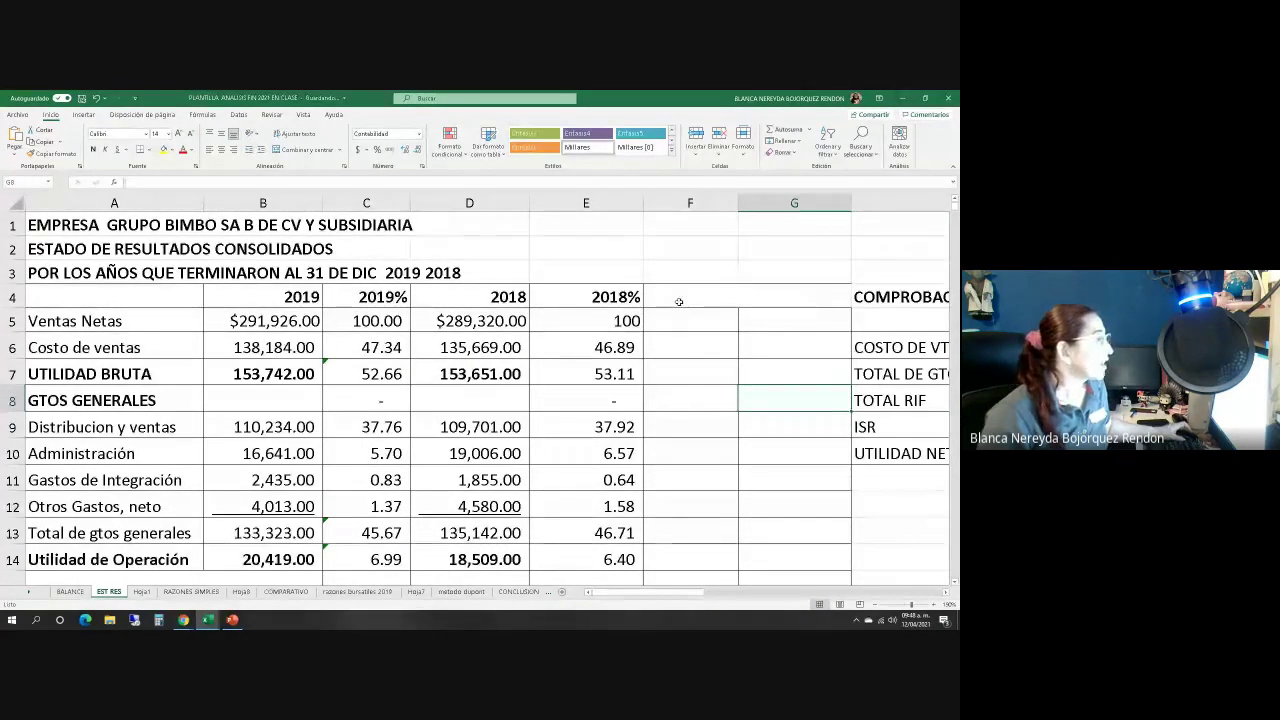
# Enter the heading "TENDENCIA" in the merged cell F4:G4 of the income statement
pyautogui.click(746, 288)
pyautogui.write('TENDEC')
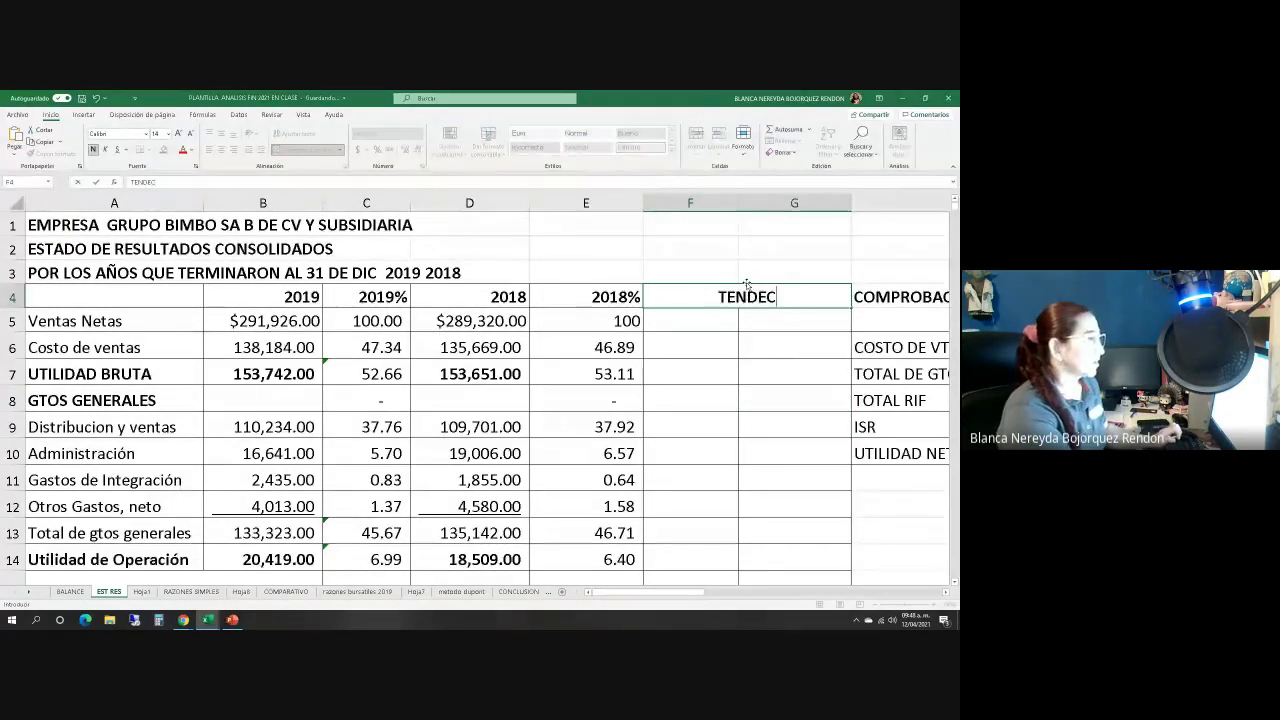
pyautogui.press('BackSpace')
pyautogui.write('NCIA')
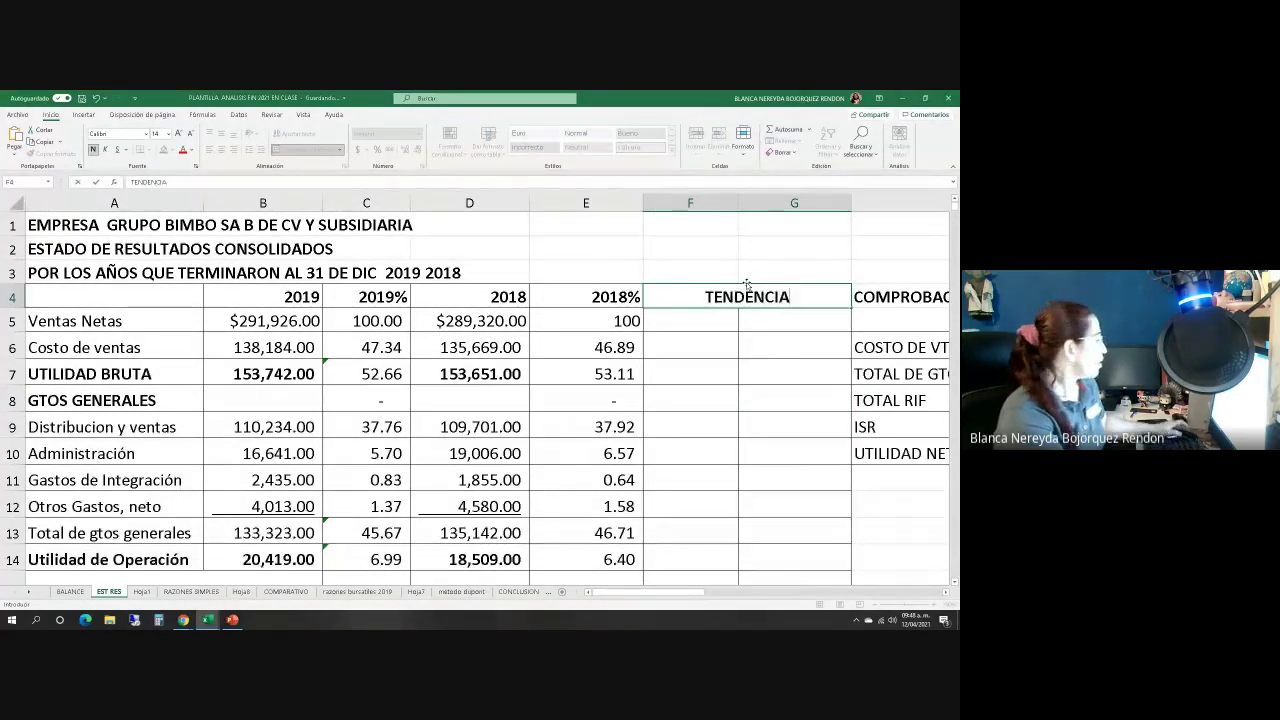
pyautogui.press('Return')
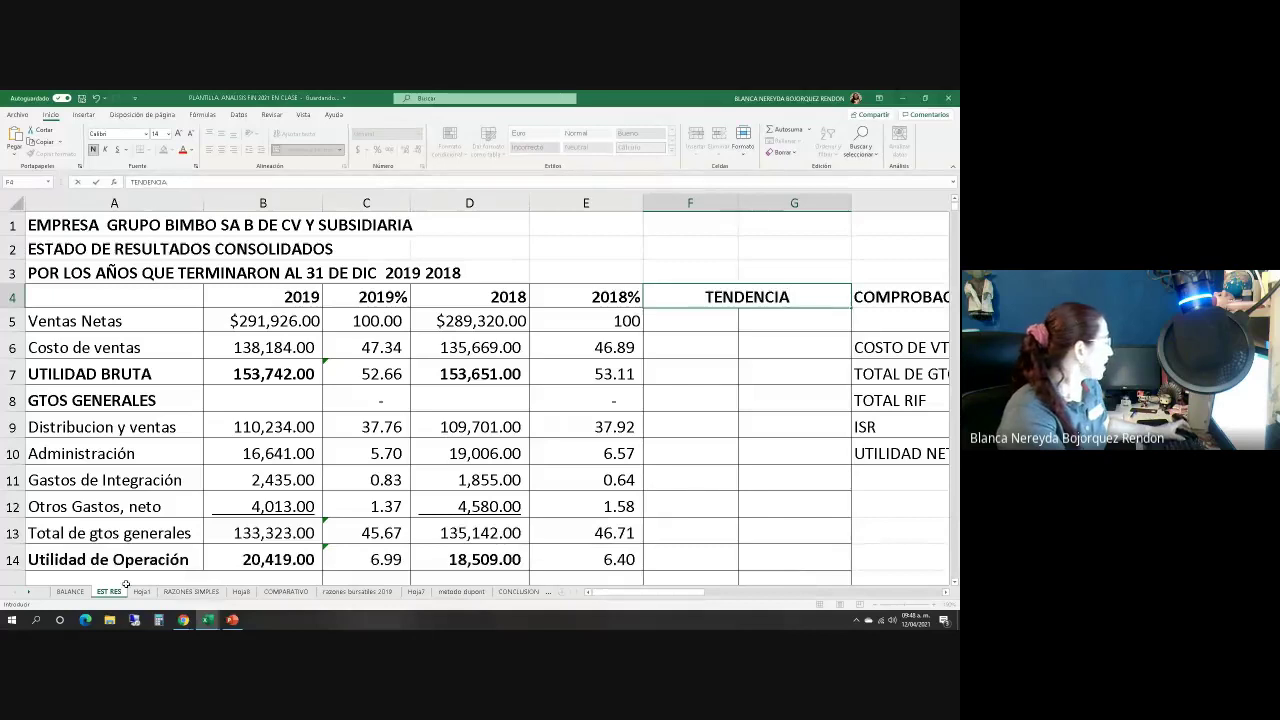
# Copy the headings "valor absoluto $" and "valor relativo %" from G6:H6 of the BALANCE sheet into F3:G3 of EST RES
pyautogui.click(70, 591)
pyautogui.scroll(2, 480, 400)
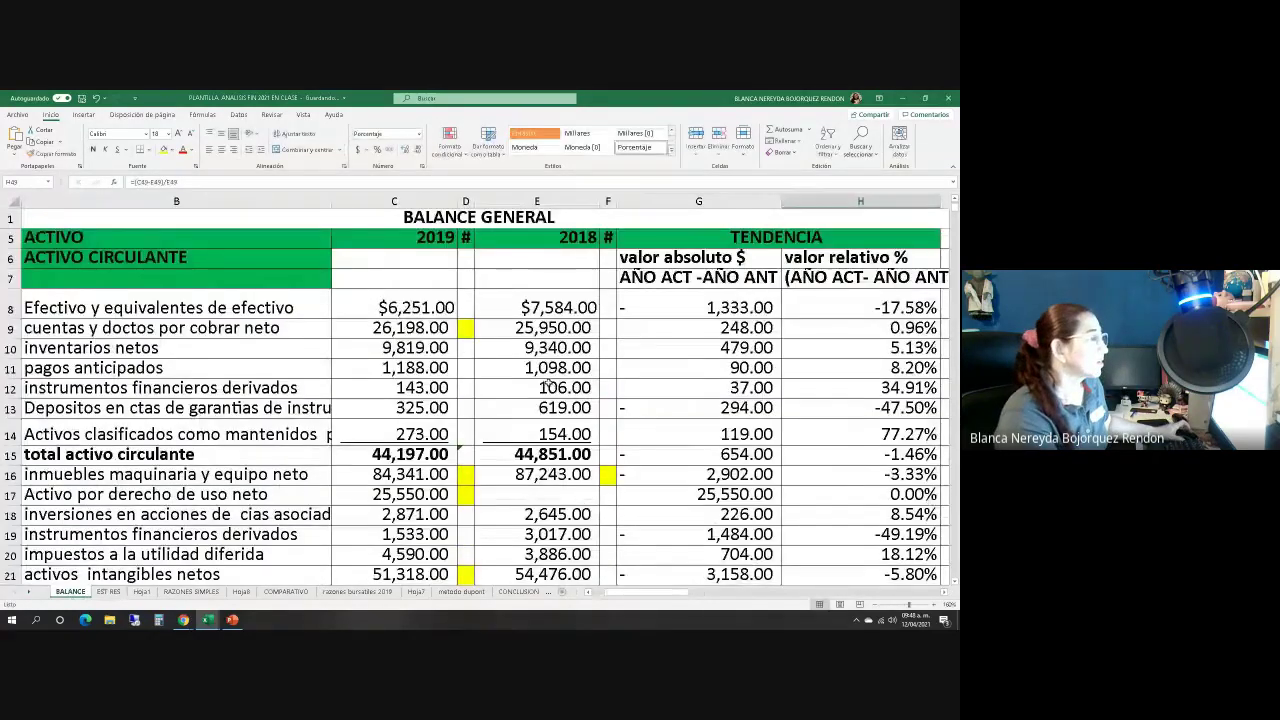
pyautogui.moveTo(690, 317); pyautogui.dragTo(848, 318)
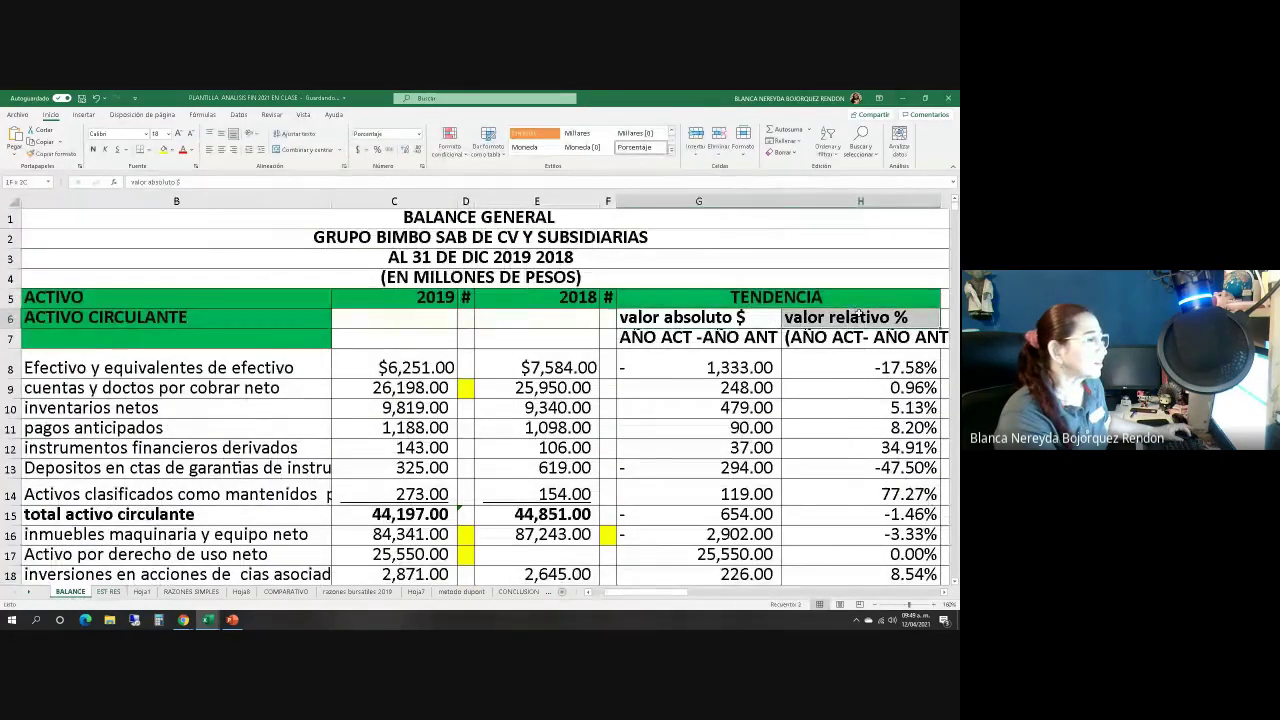
pyautogui.rightClick(742, 316)
pyautogui.click(763, 336)
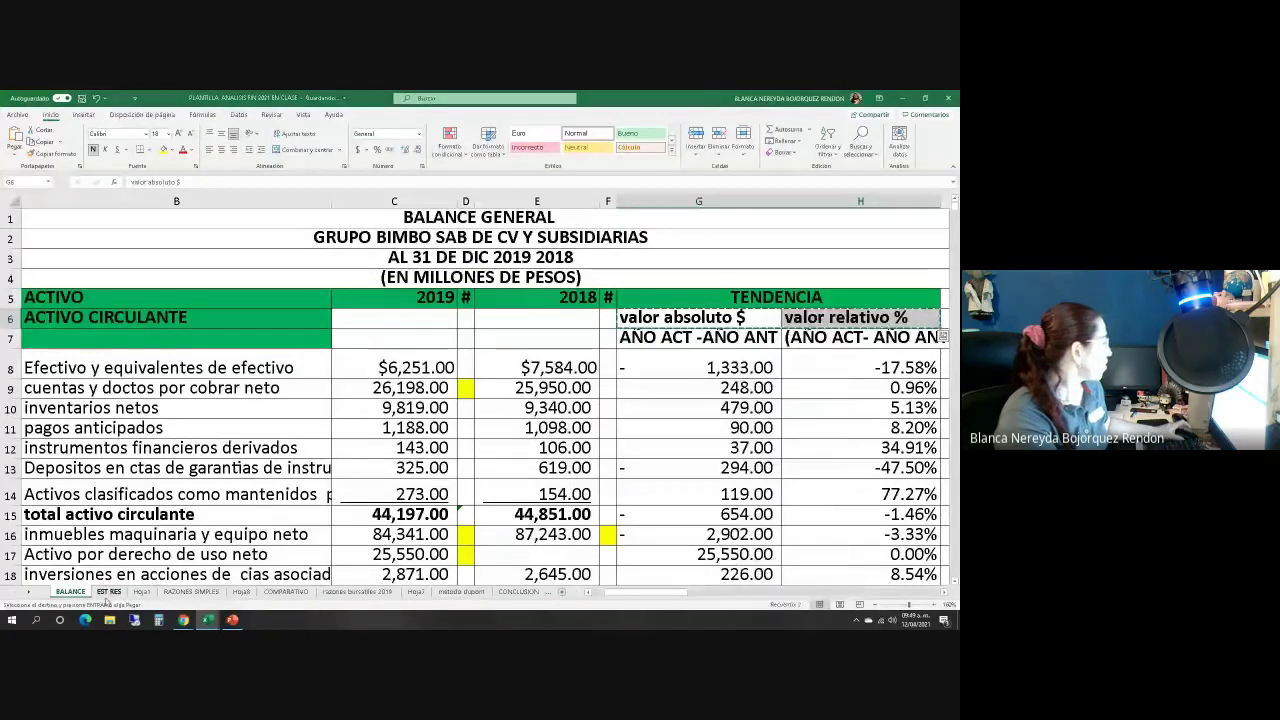
pyautogui.hotkey('ctrl', 'pagedown')
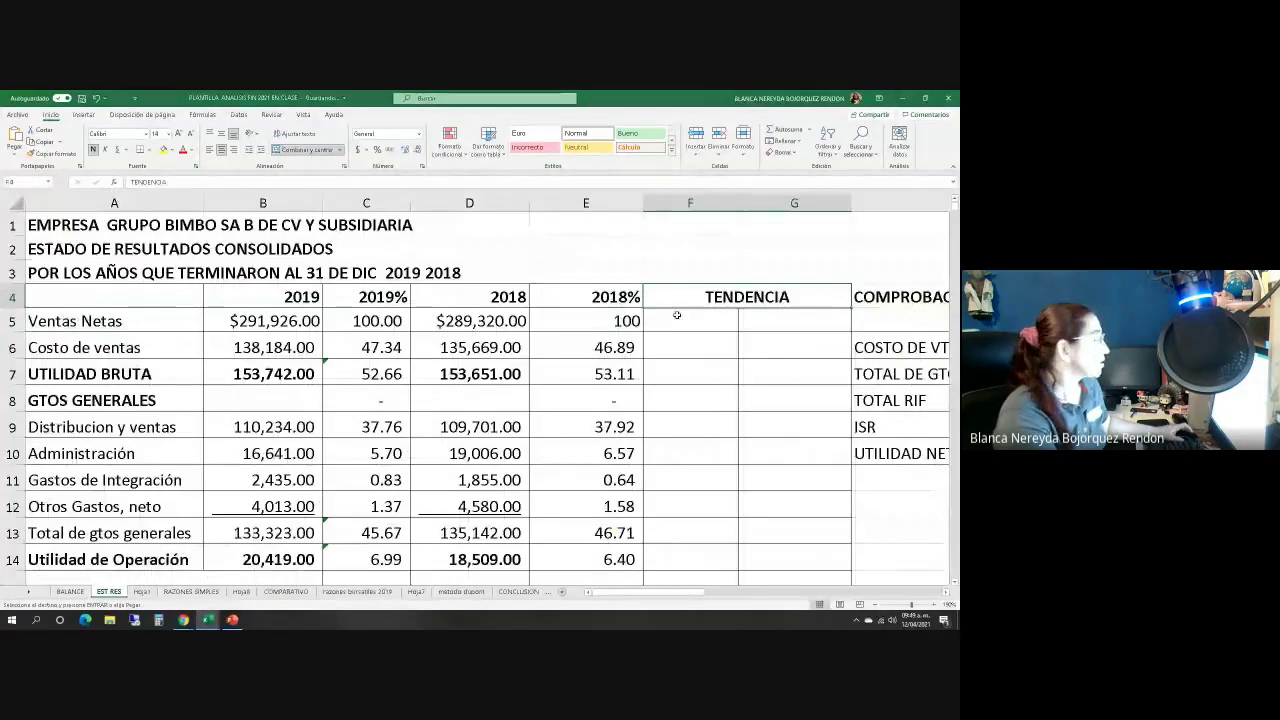
pyautogui.click(691, 272)
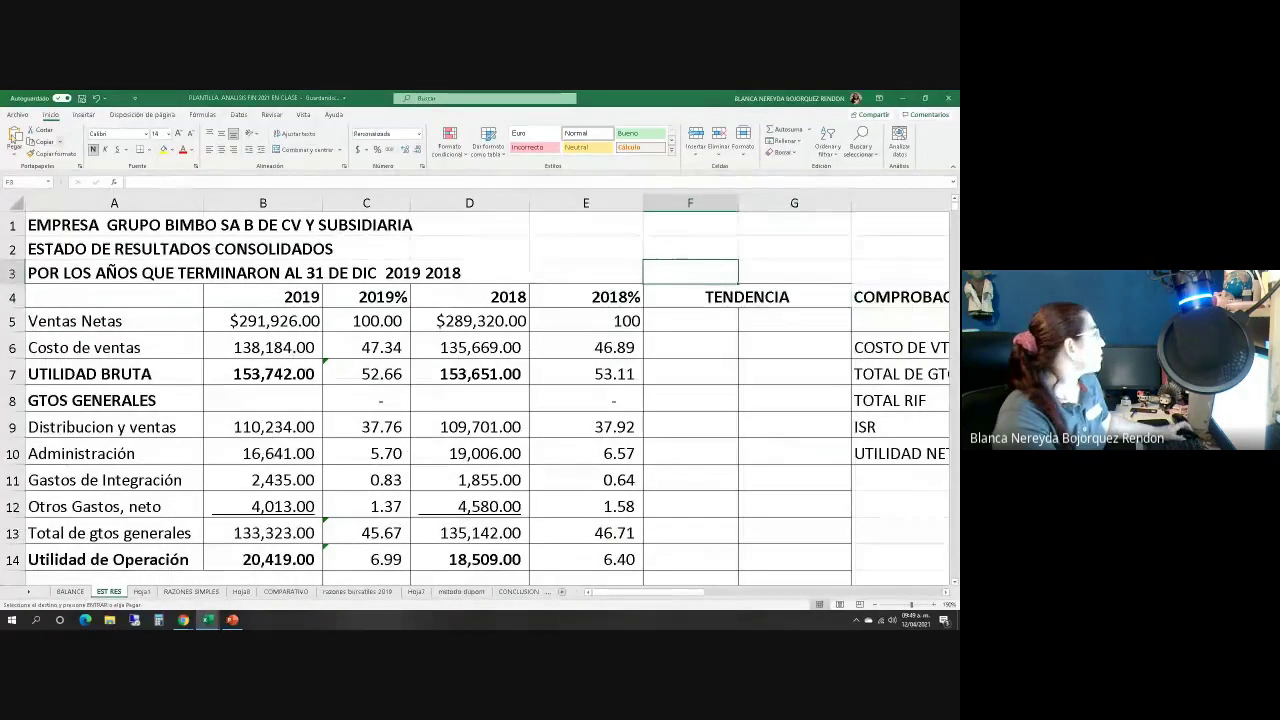
pyautogui.click(15, 134)
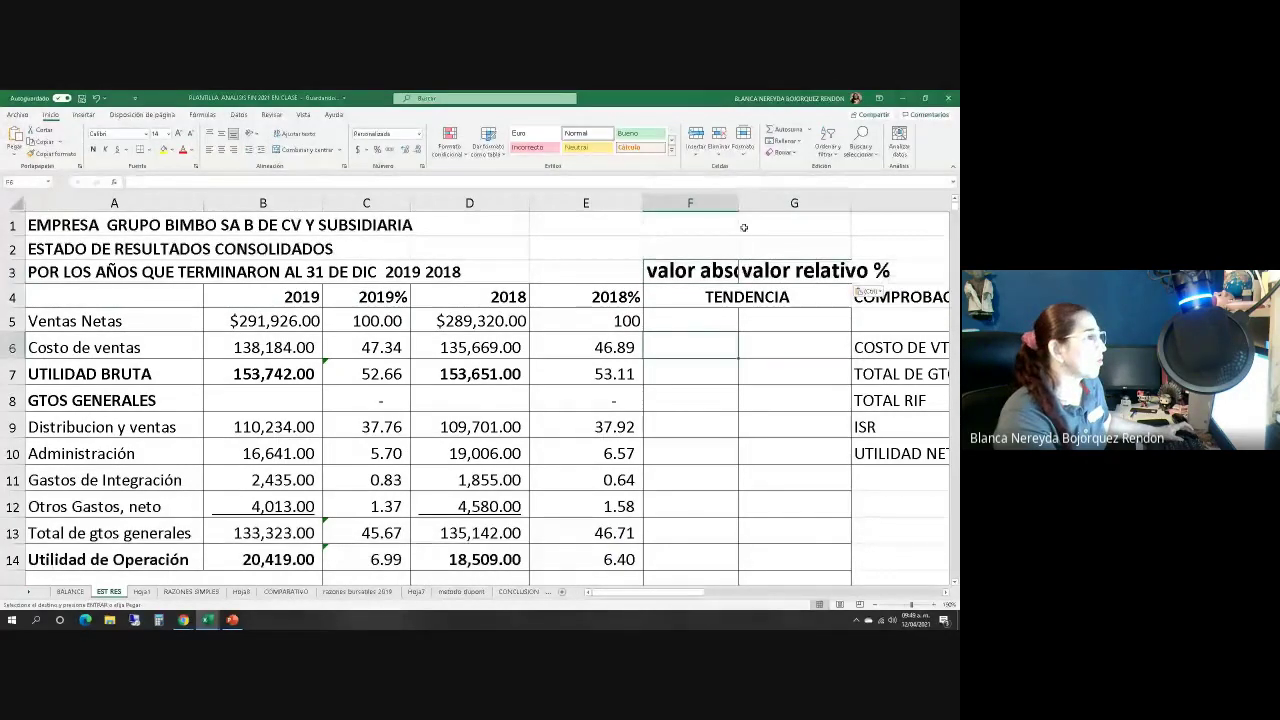
# Widen columns F and G of the income statement to fit the copied headings
pyautogui.moveTo(690, 203); pyautogui.dragTo(786, 203)
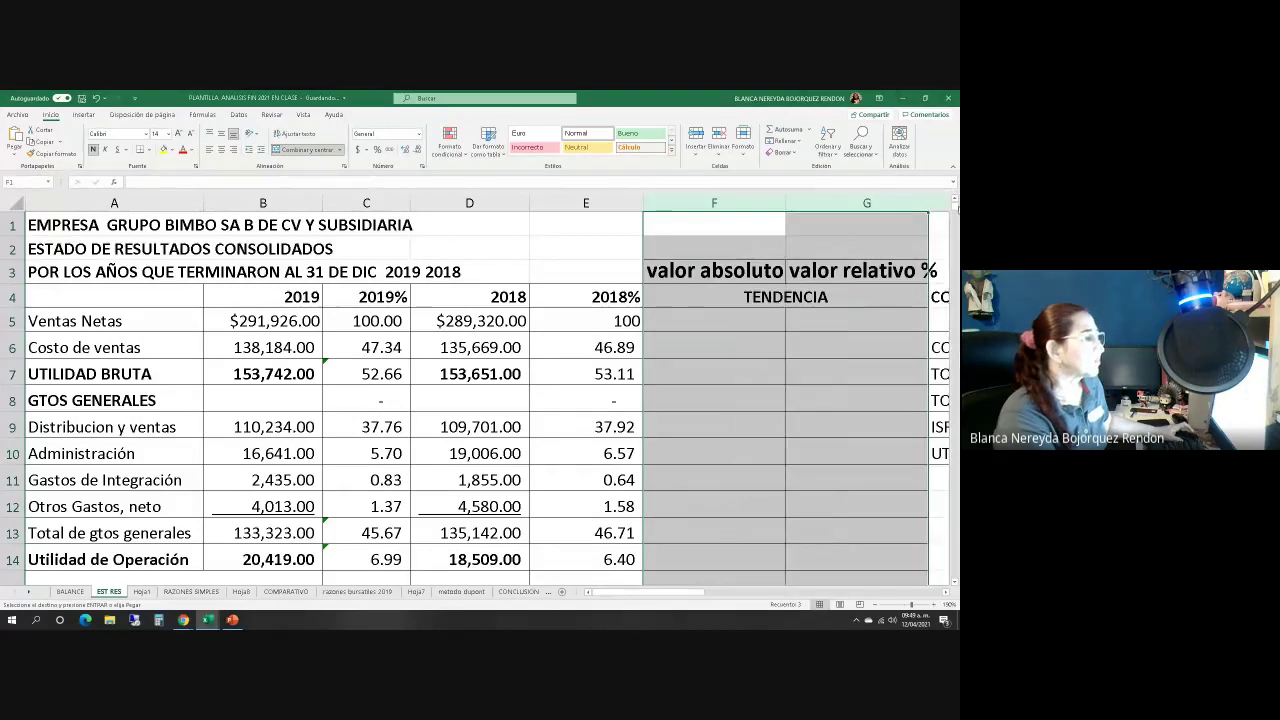
pyautogui.doubleClick(928, 204)
pyautogui.click(730, 324)
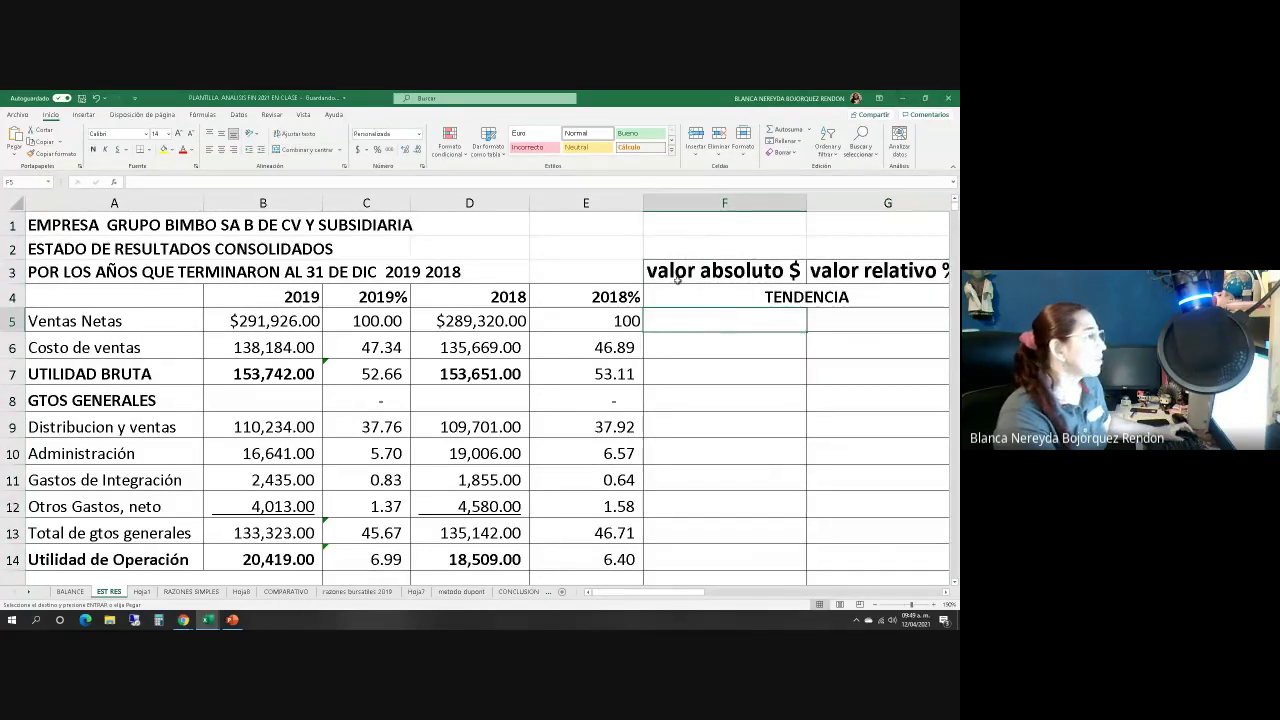
# Fill the TENDENCIA heading cells F3:G4 with yellow
pyautogui.moveTo(677, 280); pyautogui.dragTo(820, 288)
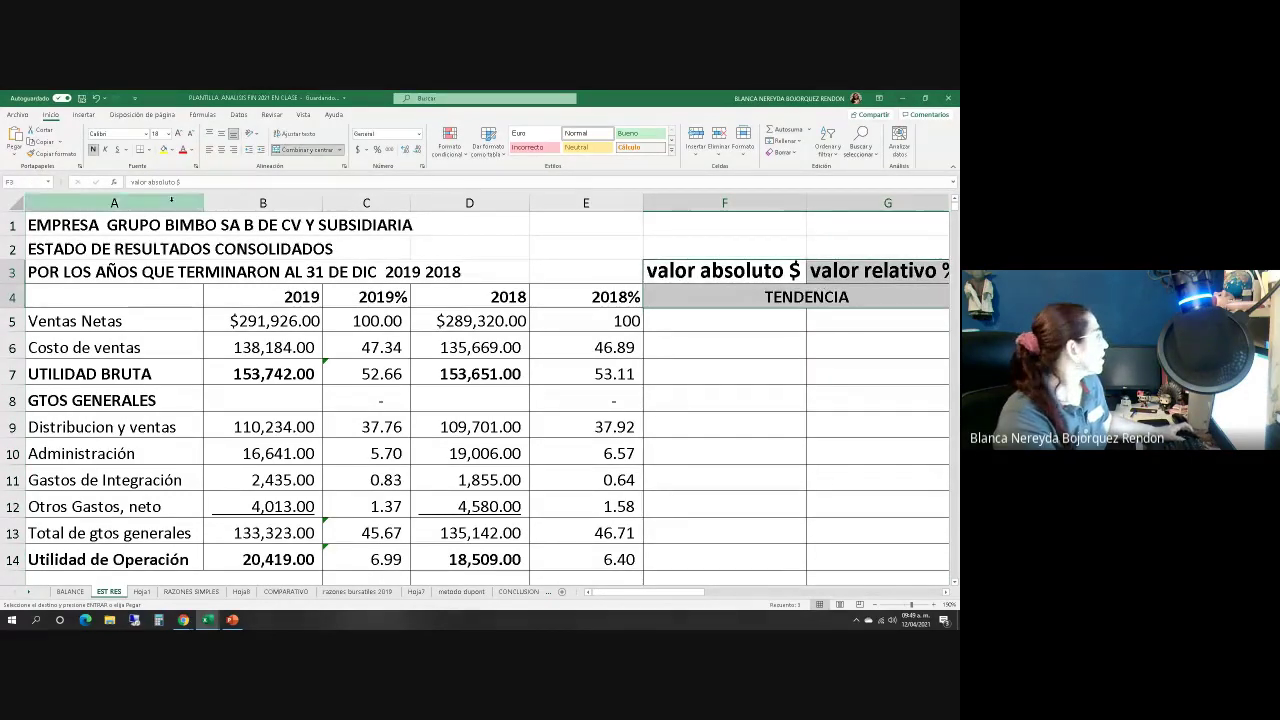
pyautogui.click(163, 149)
pyautogui.click(665, 316)
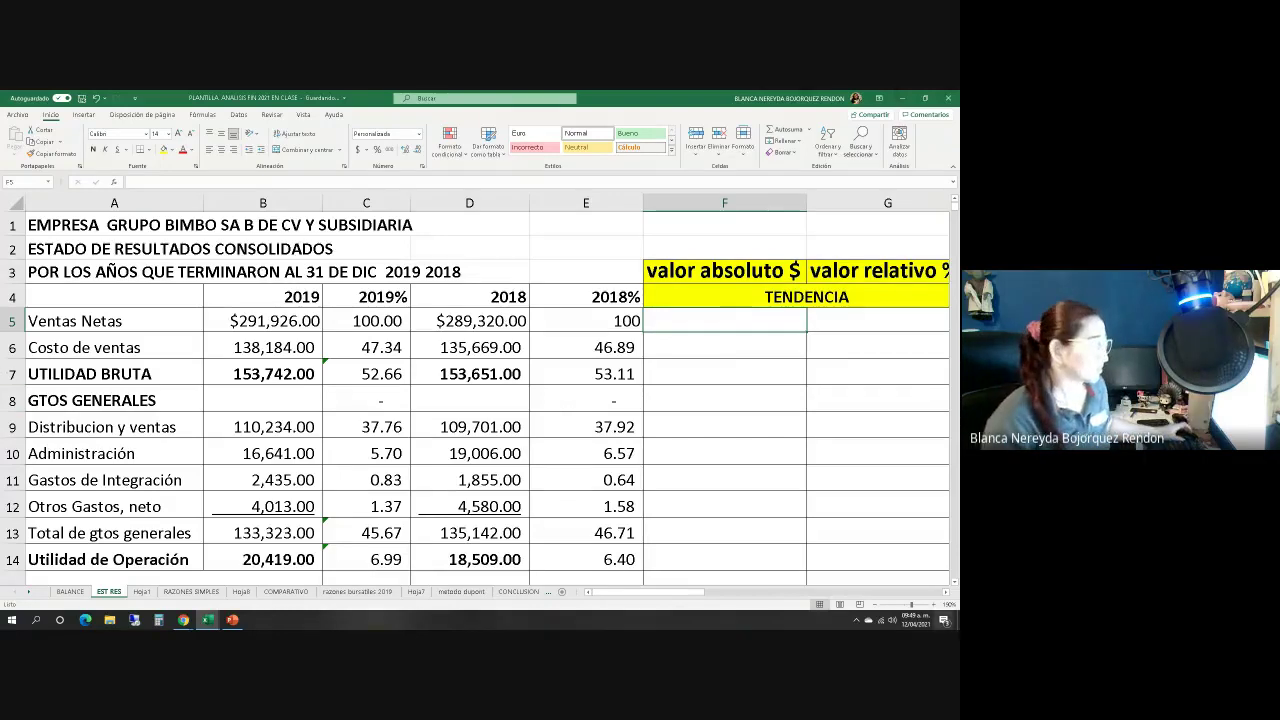
# Narrow column A and calculate the absolute change of "Ventas Netas" in F5 with =B5-D5
pyautogui.click(936, 605)
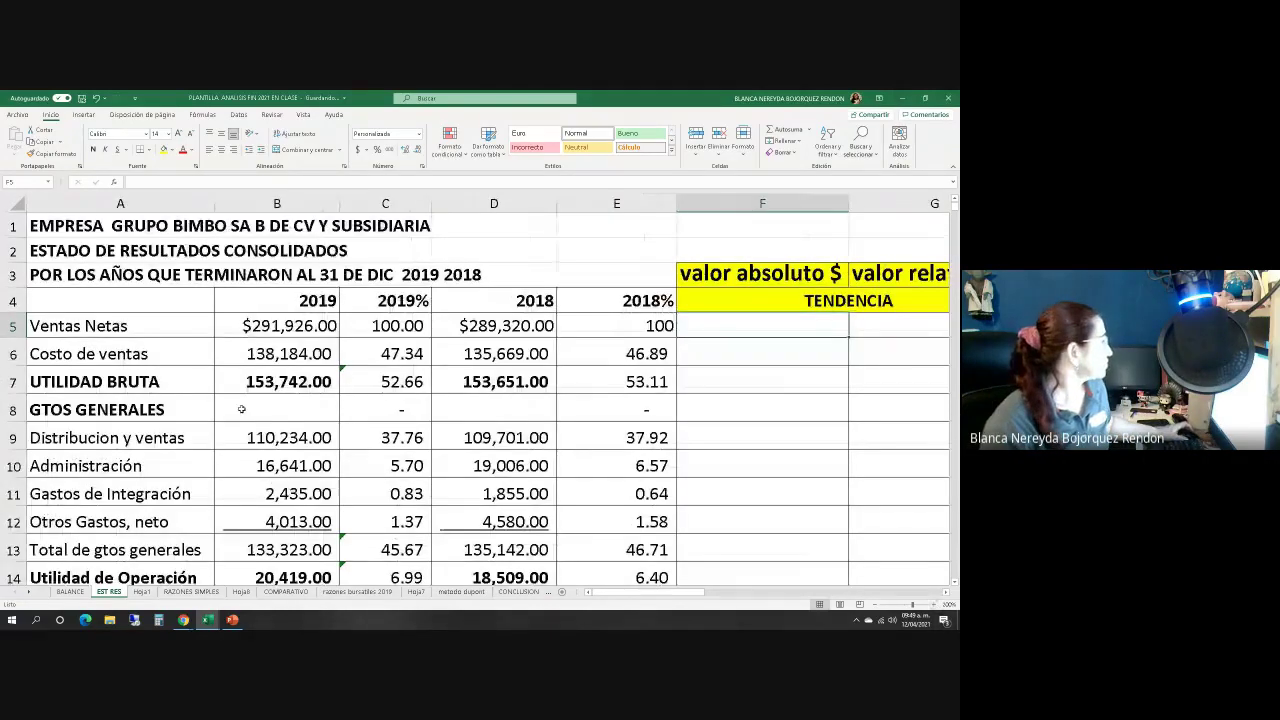
pyautogui.moveTo(202, 203); pyautogui.dragTo(180, 203)
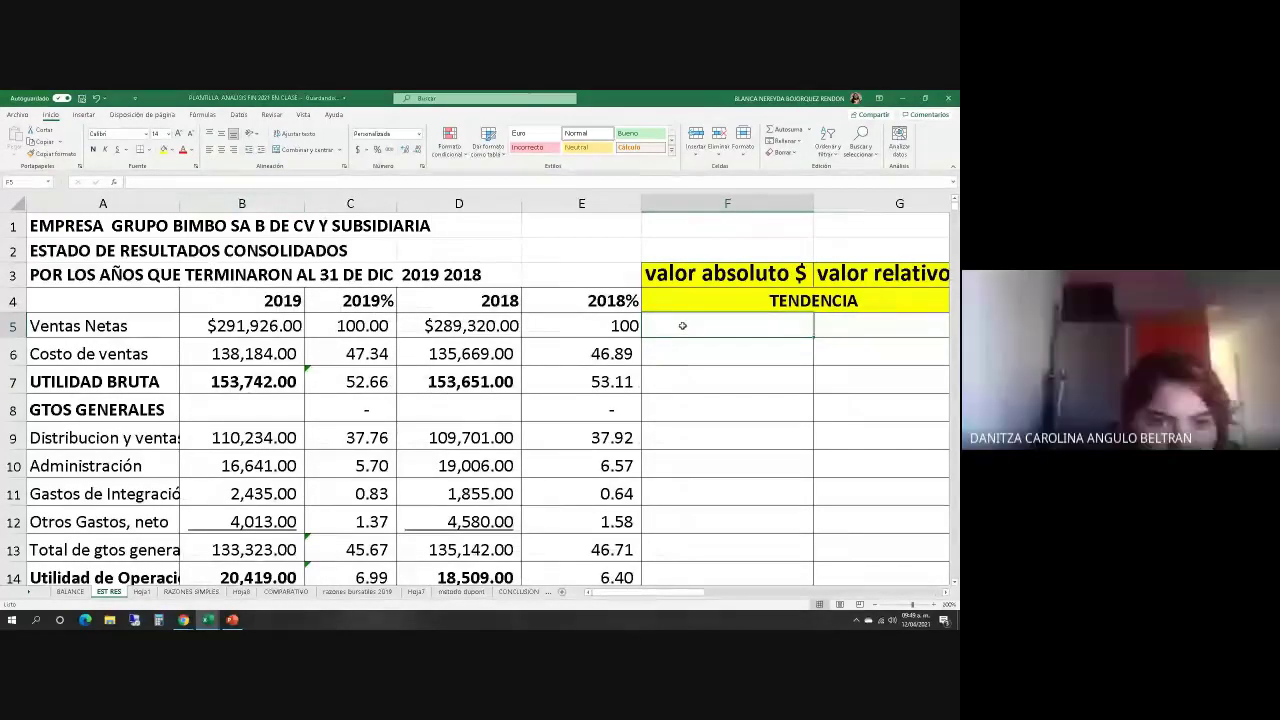
pyautogui.write('=')
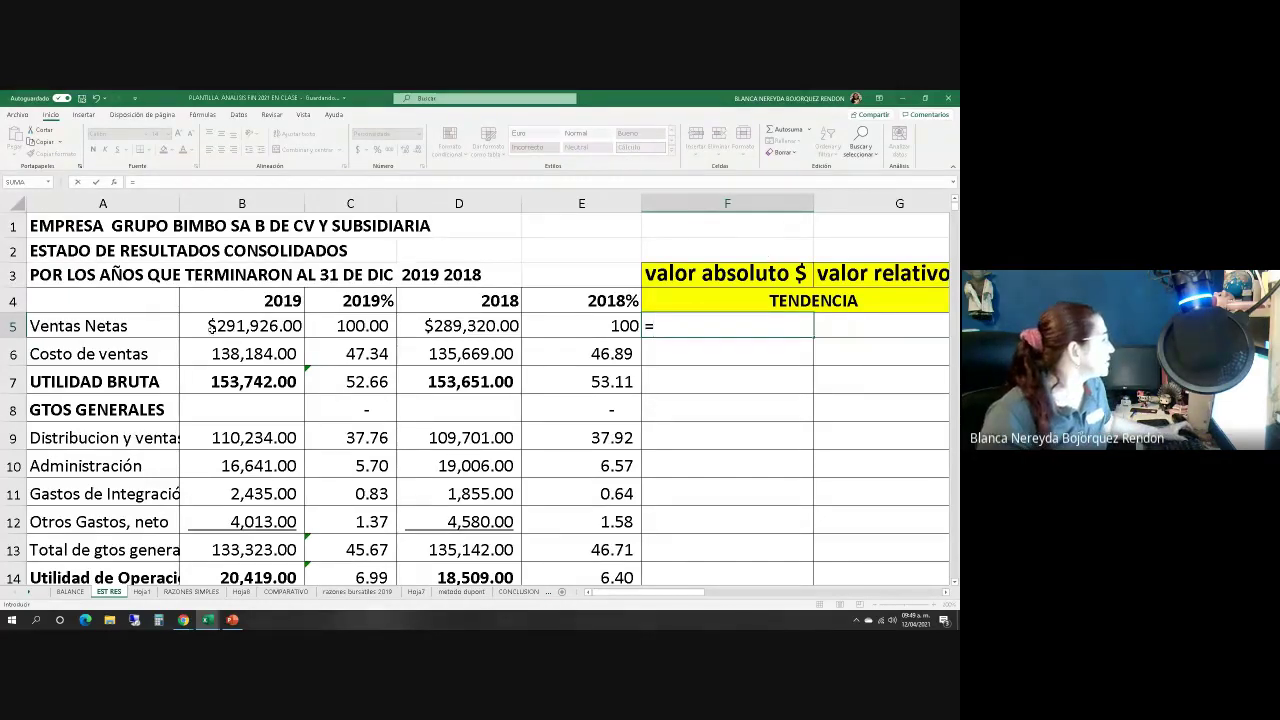
pyautogui.click(209, 326)
pyautogui.write('-')
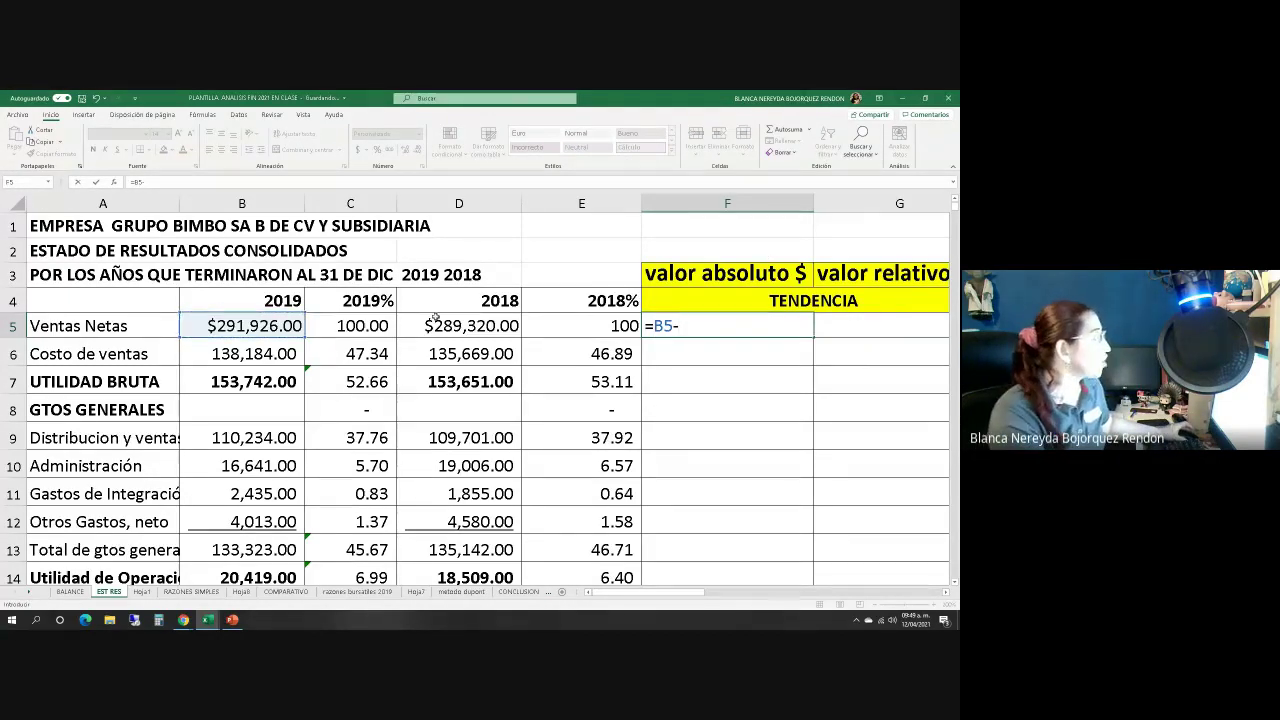
pyautogui.click(435, 321)
pyautogui.press('Return')
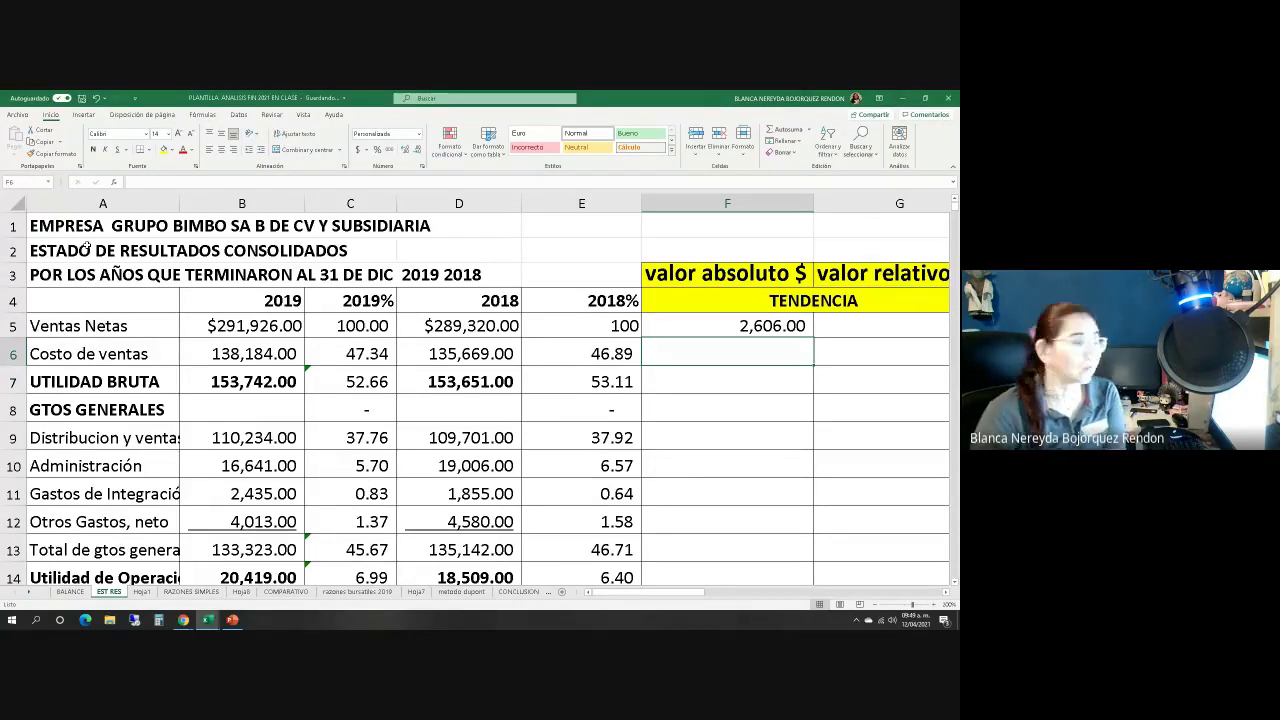
# Copy the absolute change formula from F5 down through F29 for all income statement accounts
pyautogui.click(740, 330)
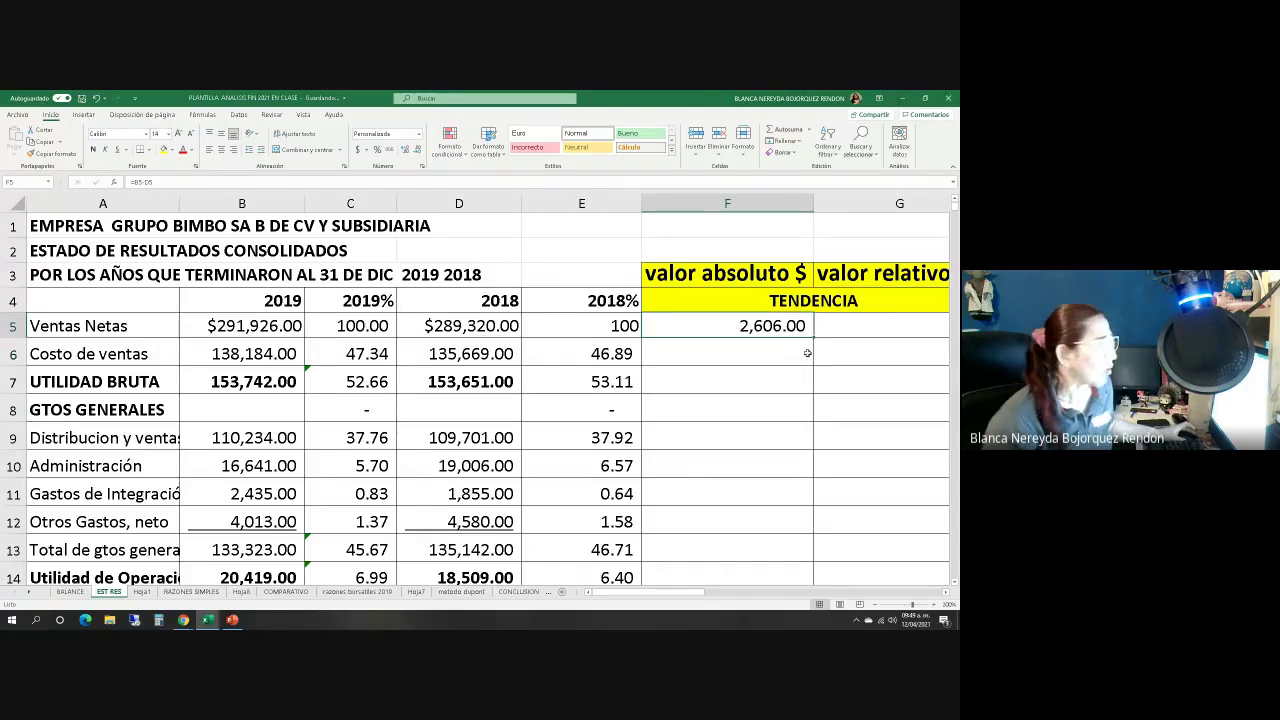
pyautogui.moveTo(814, 339); pyautogui.dragTo(733, 530)
pyautogui.click(889, 424)
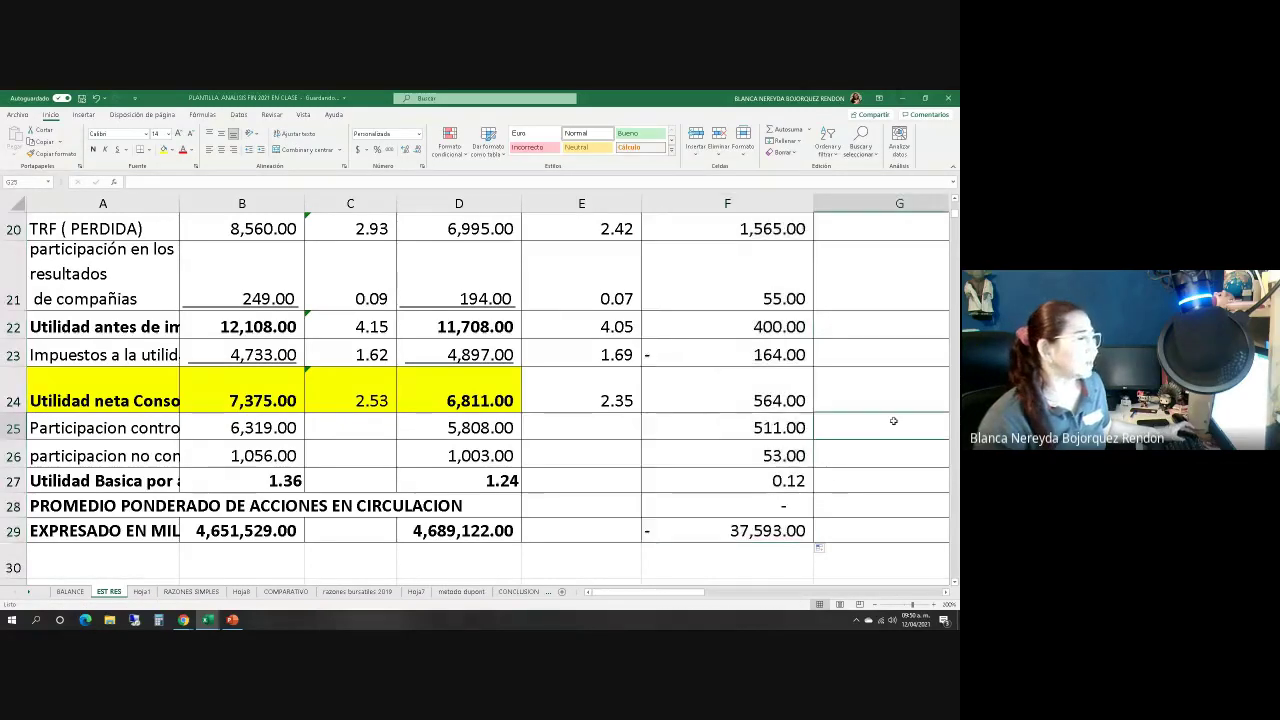
pyautogui.scroll(6, 881, 401)
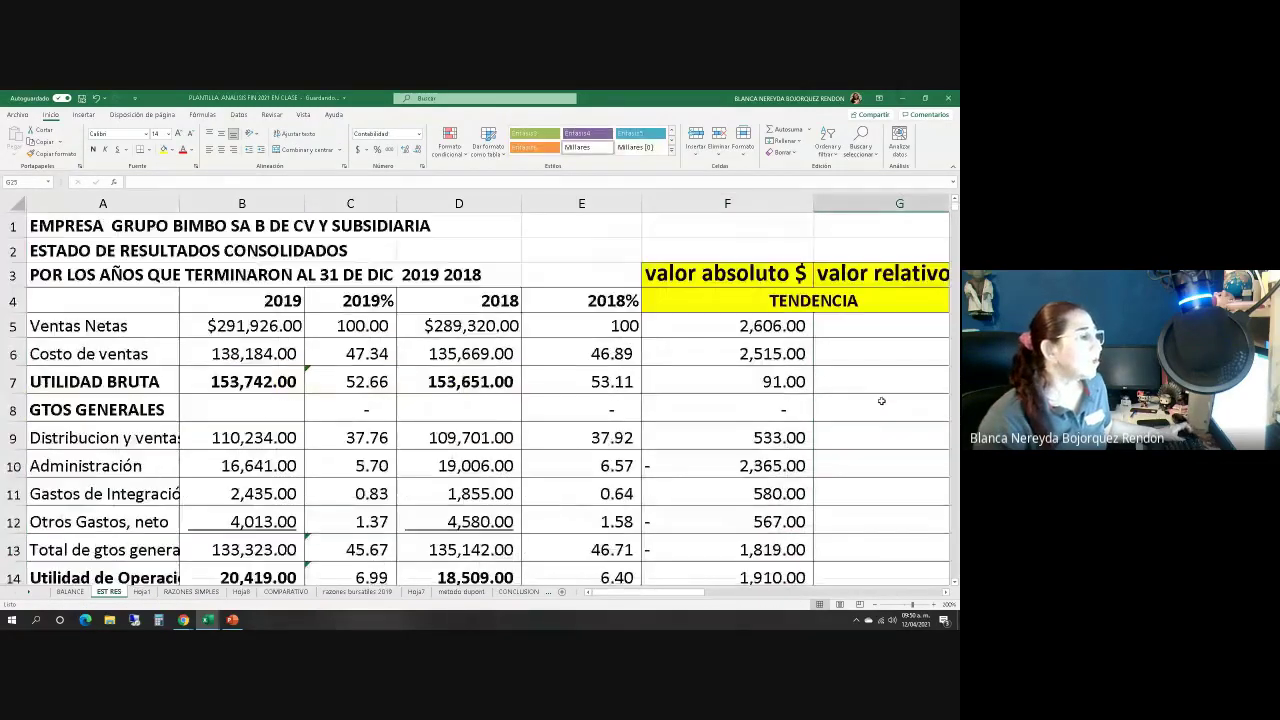
# Calculate the relative change of "Ventas Netas" in G5 with =(B5-D5)/D5
pyautogui.click(836, 328)
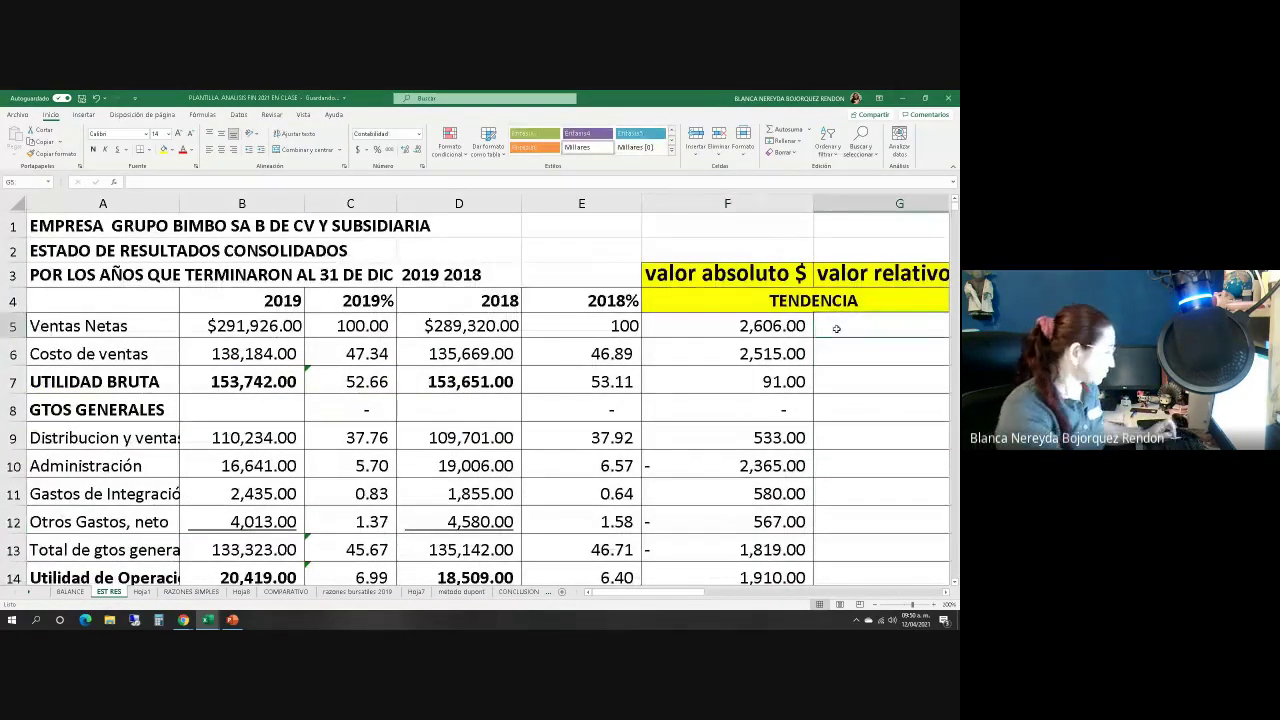
pyautogui.write('=')
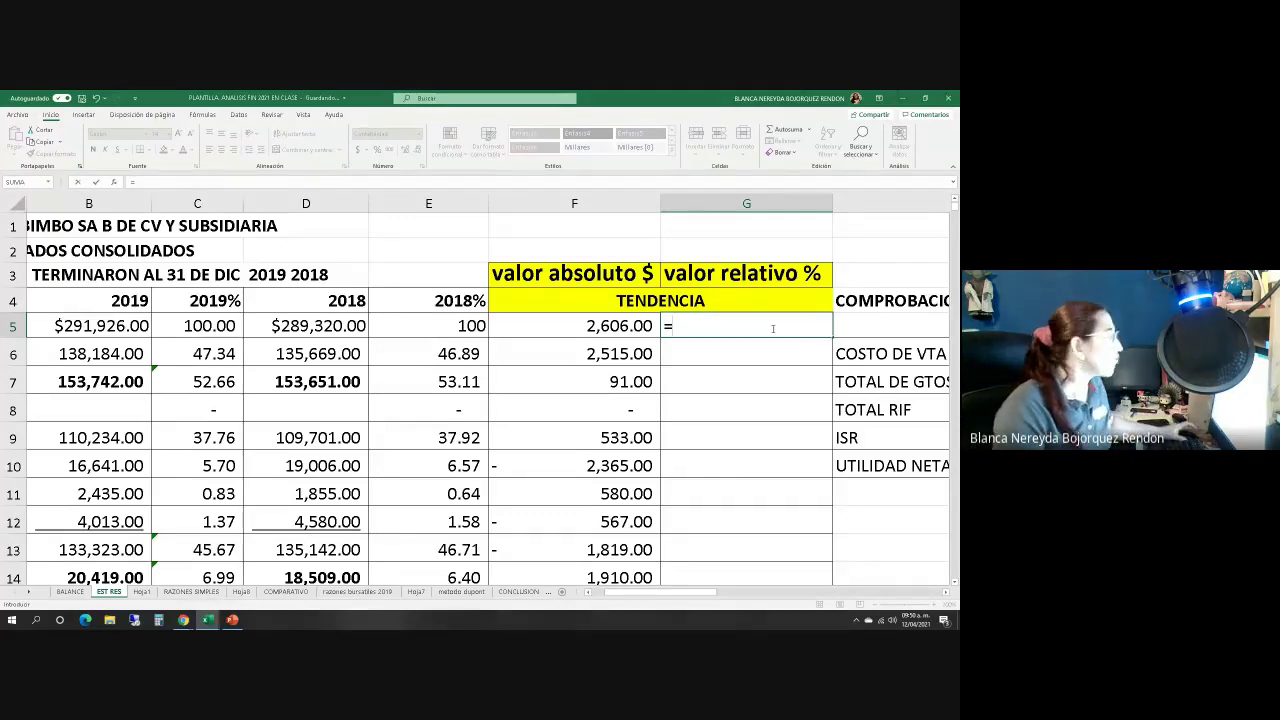
pyautogui.write('(')
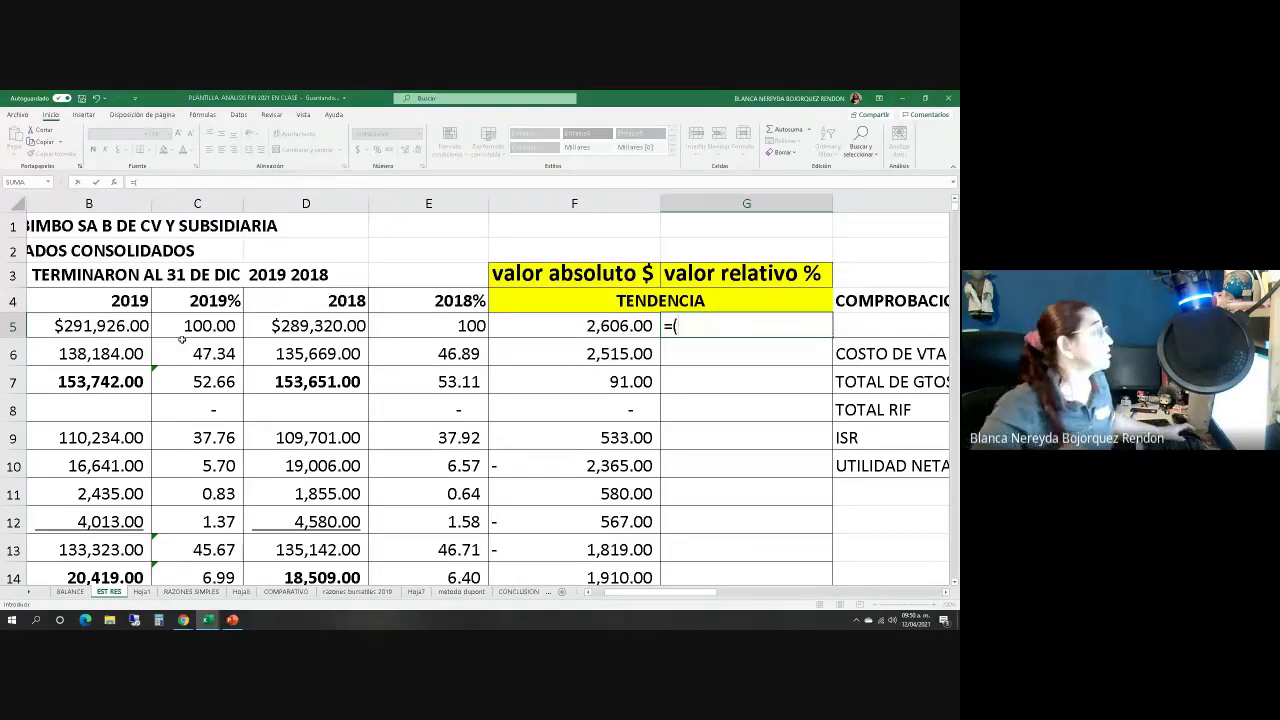
pyautogui.click(80, 332)
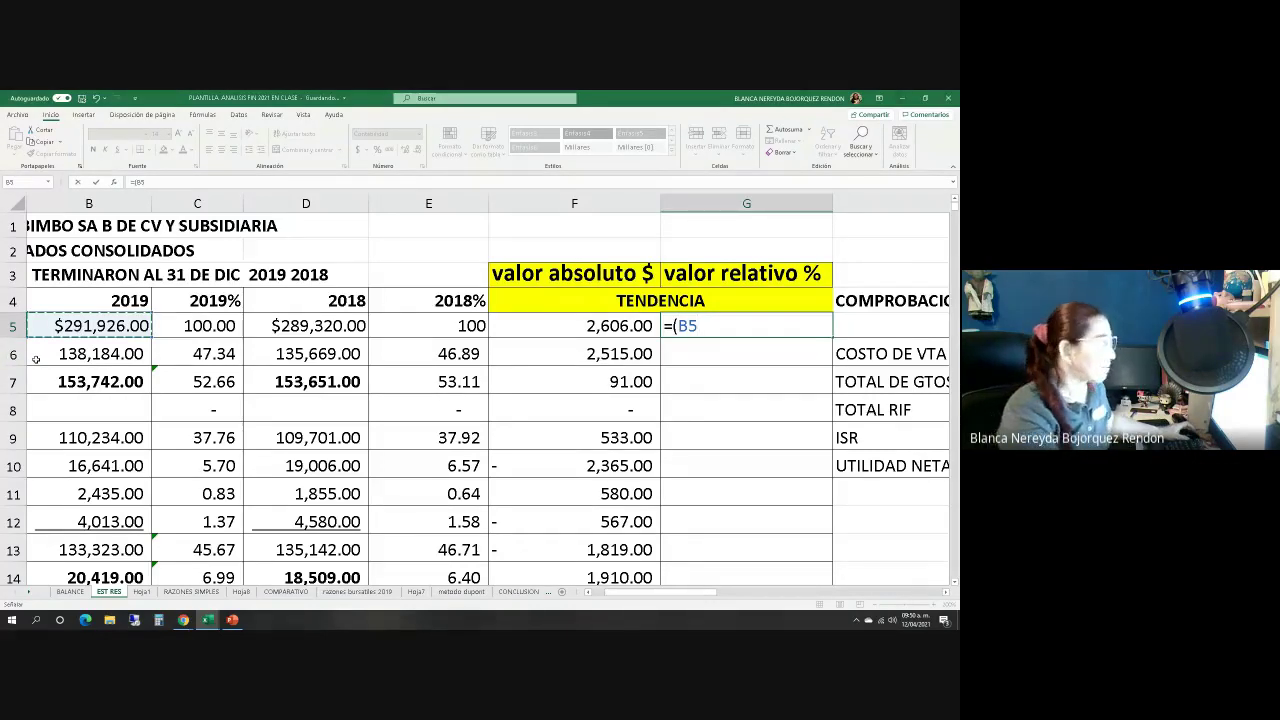
pyautogui.write('-')
pyautogui.click(298, 327)
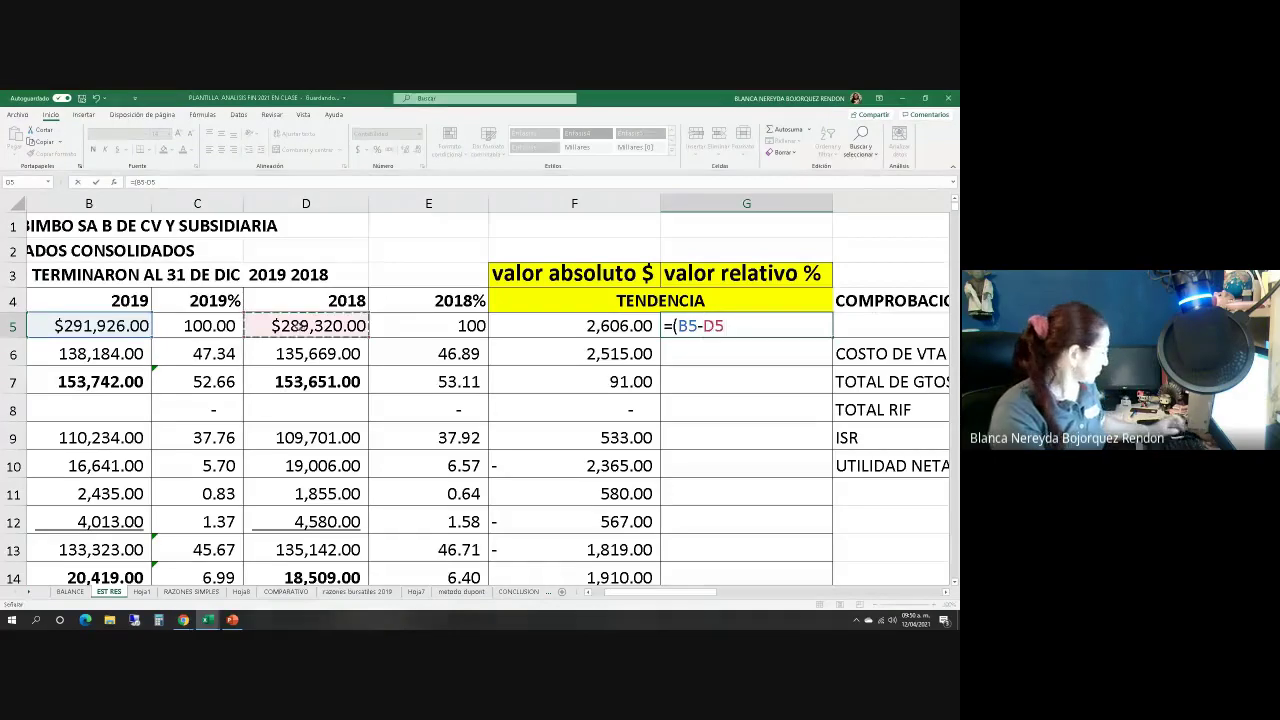
pyautogui.write(')')
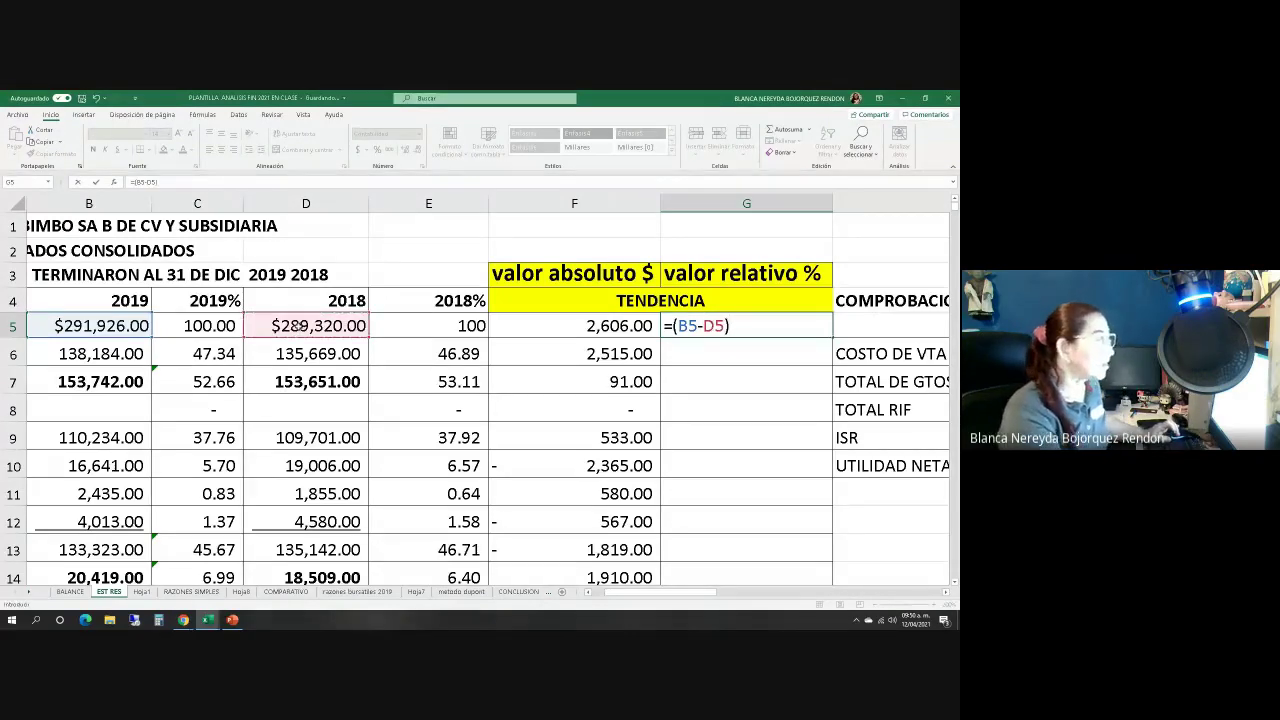
pyautogui.write('/')
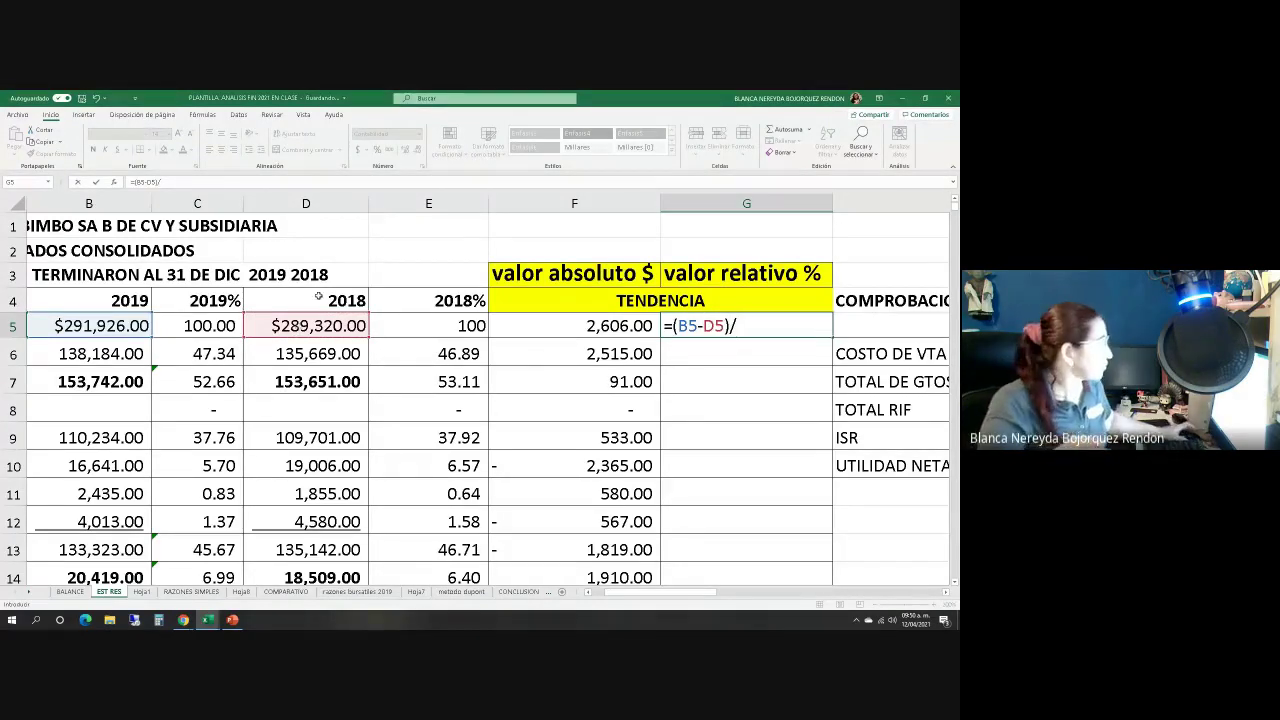
pyautogui.click(303, 330)
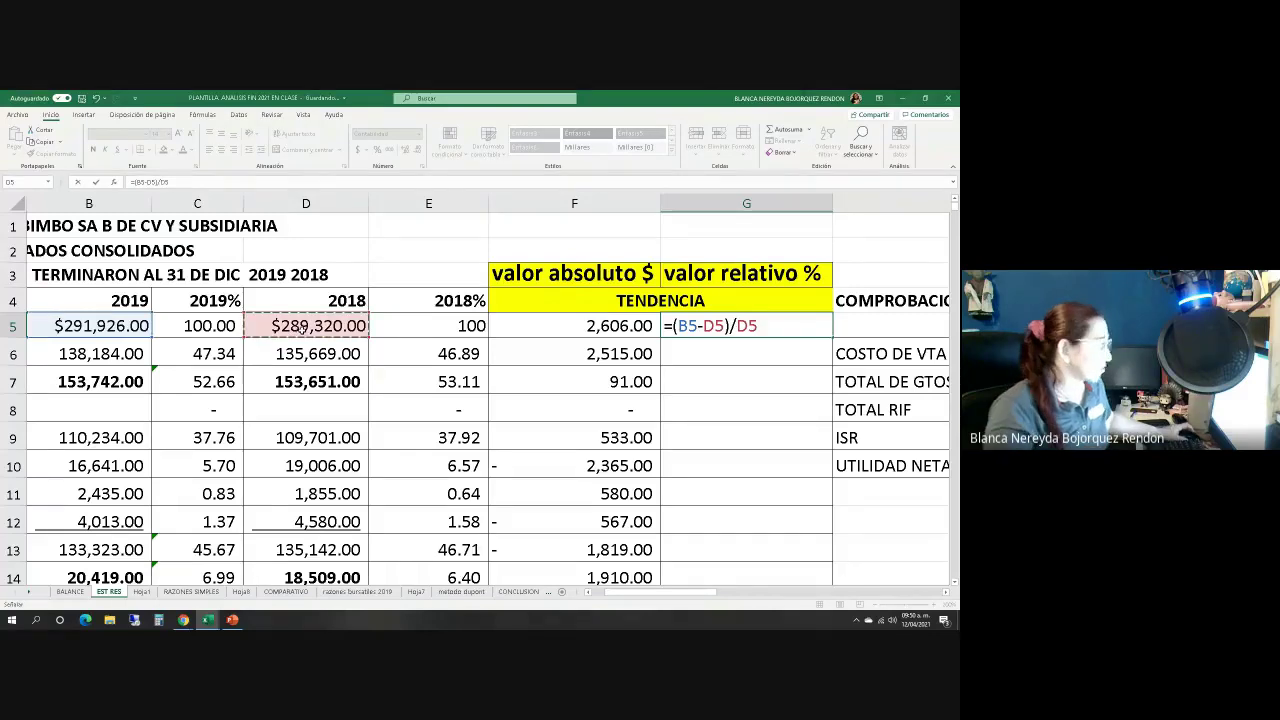
pyautogui.press('Return')
# Format G5 as a percentage with two decimals and copy its formula down through G29
pyautogui.click(771, 326)
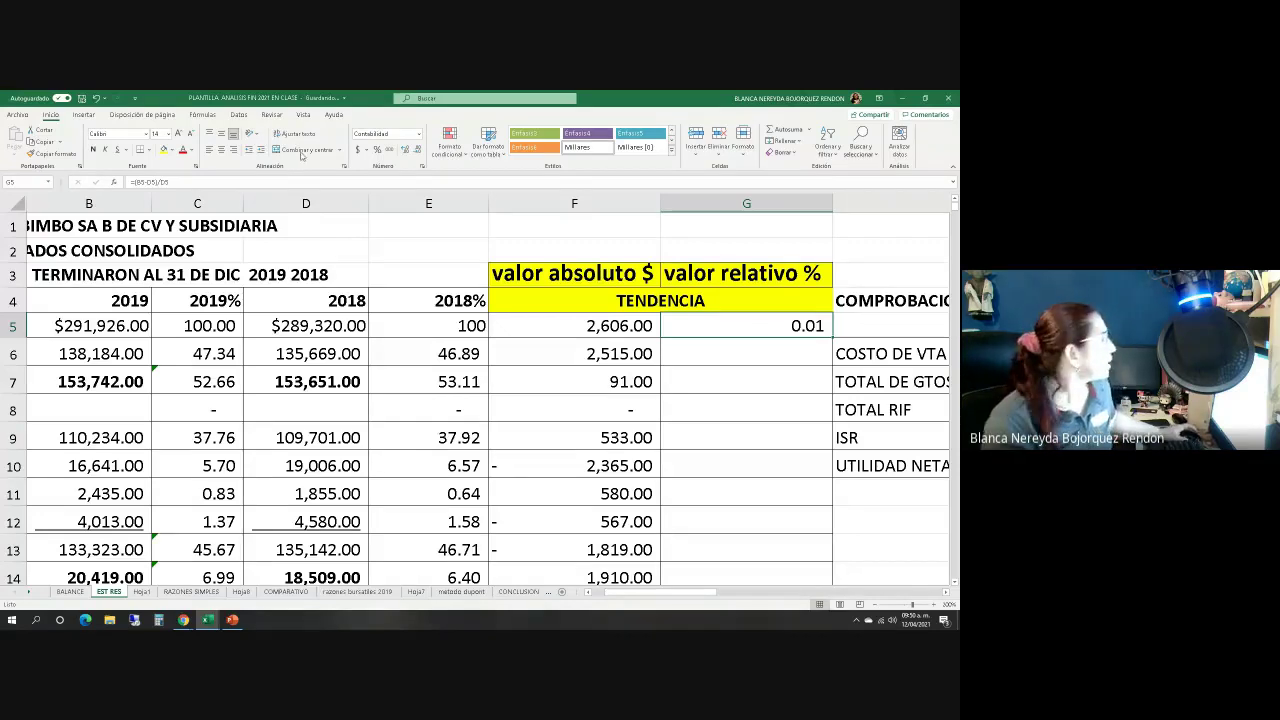
pyautogui.click(376, 149)
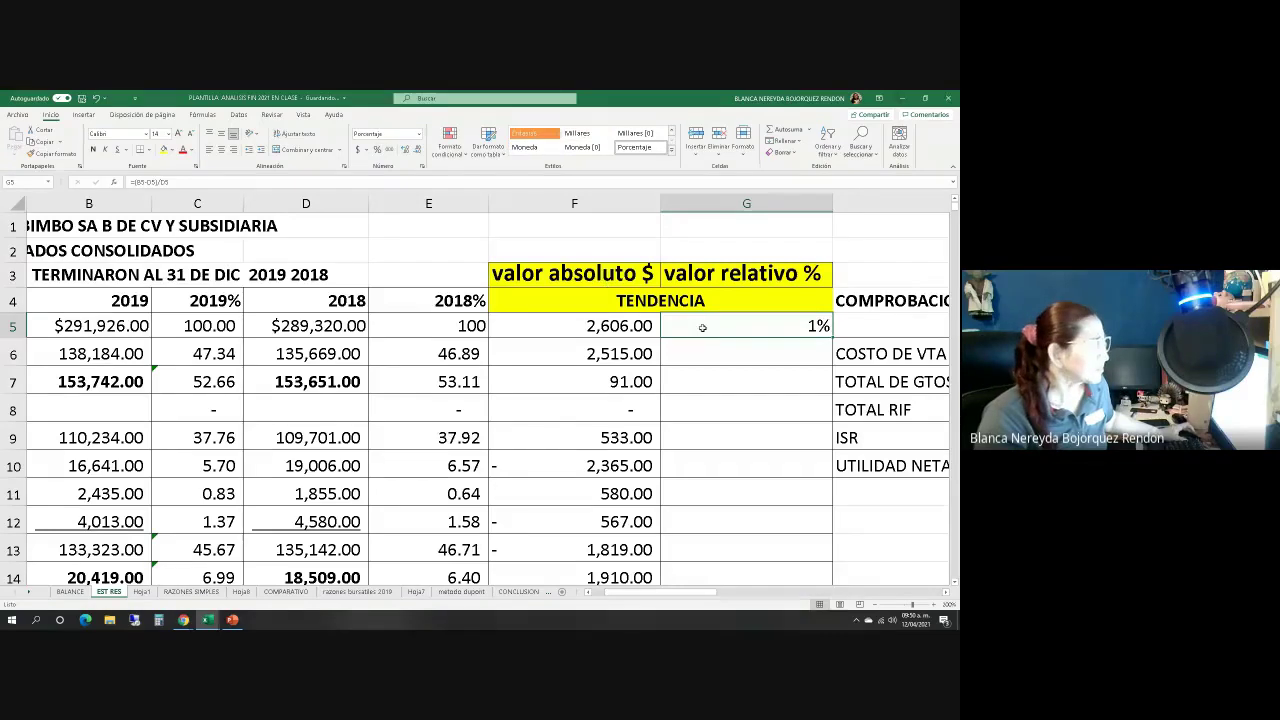
pyautogui.click(408, 149)
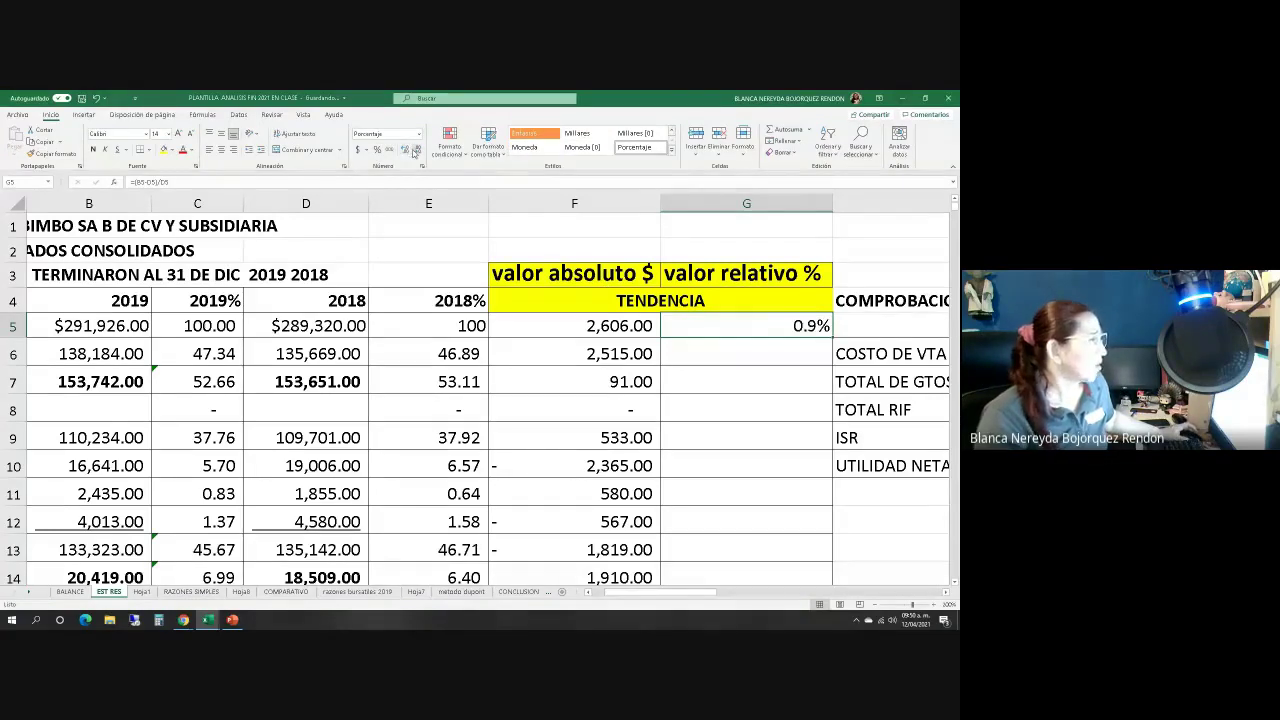
pyautogui.click(404, 149)
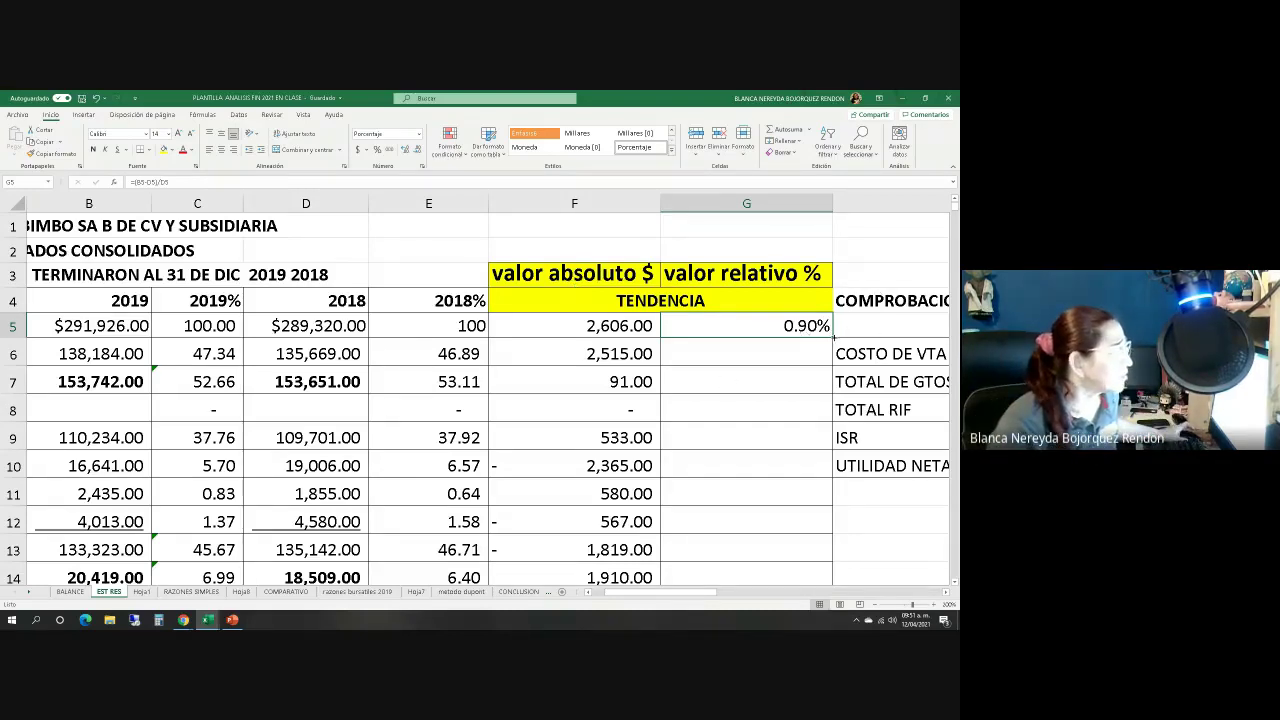
pyautogui.moveTo(825, 340); pyautogui.dragTo(790, 558)
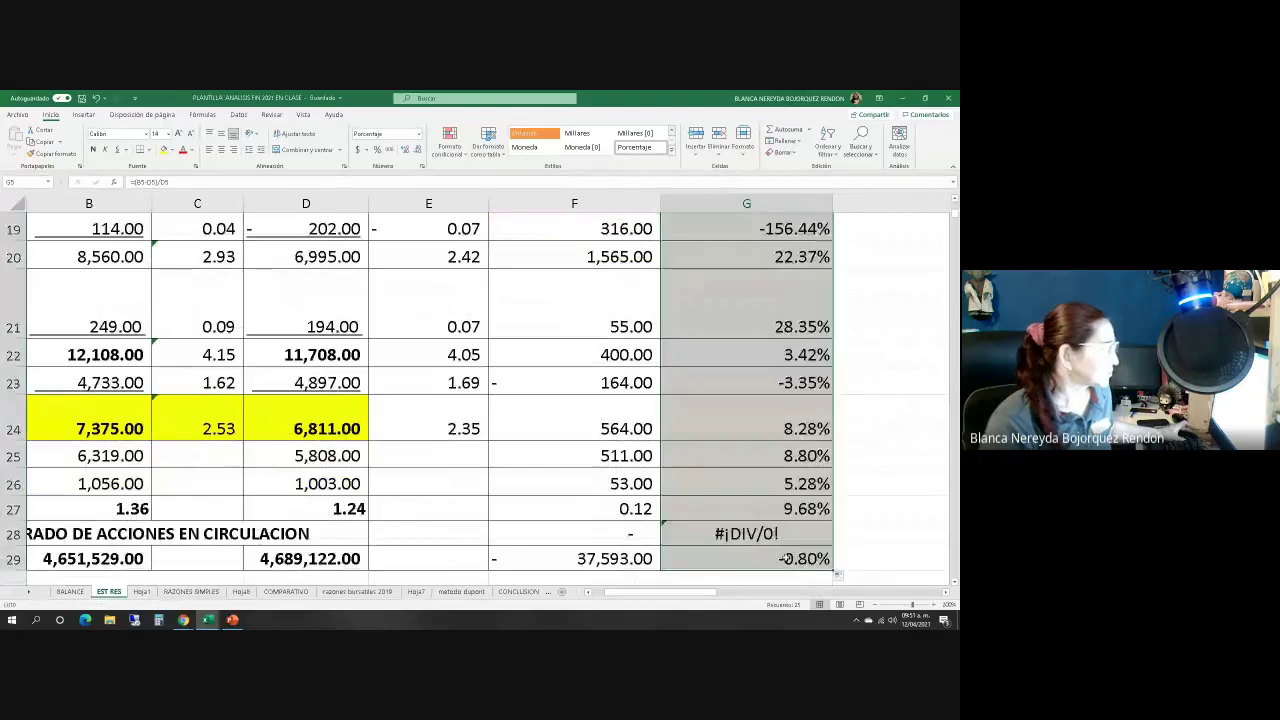
# Clear the division errors from G28 and from G8 in the "GTOS GENERALES" row
pyautogui.click(760, 537)
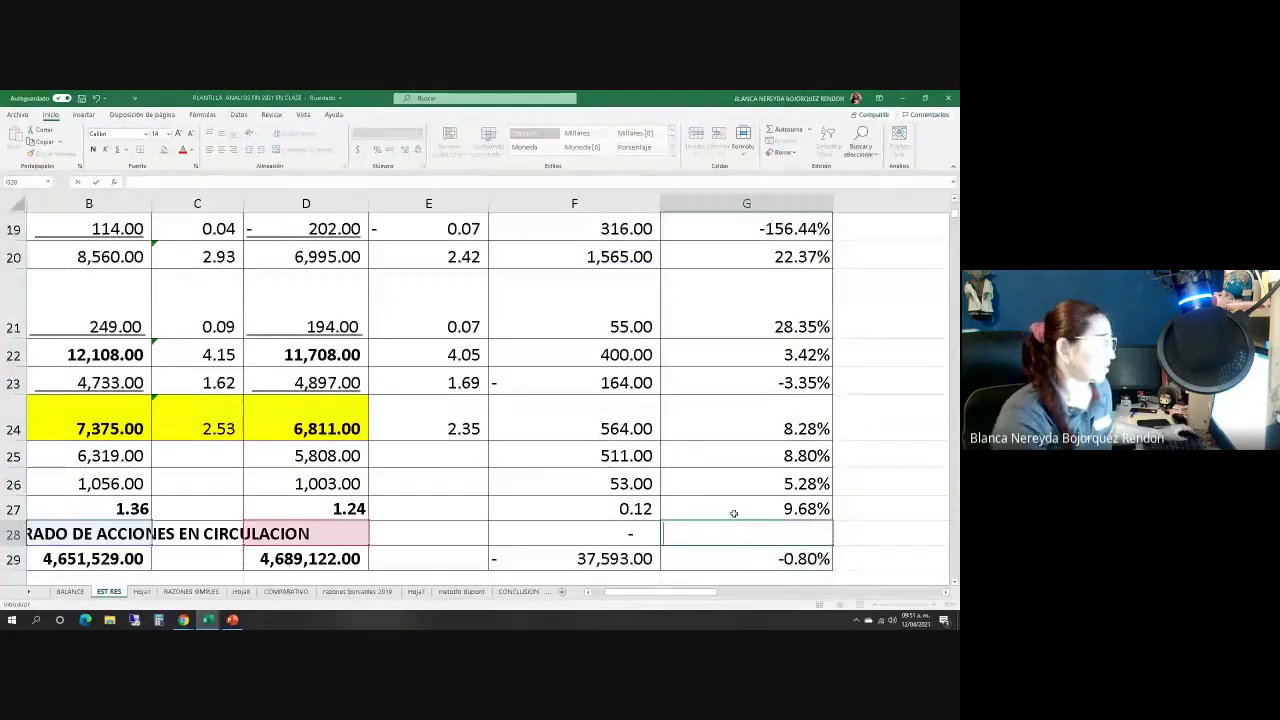
pyautogui.scroll(5, 733, 510)
pyautogui.doubleClick(721, 337)
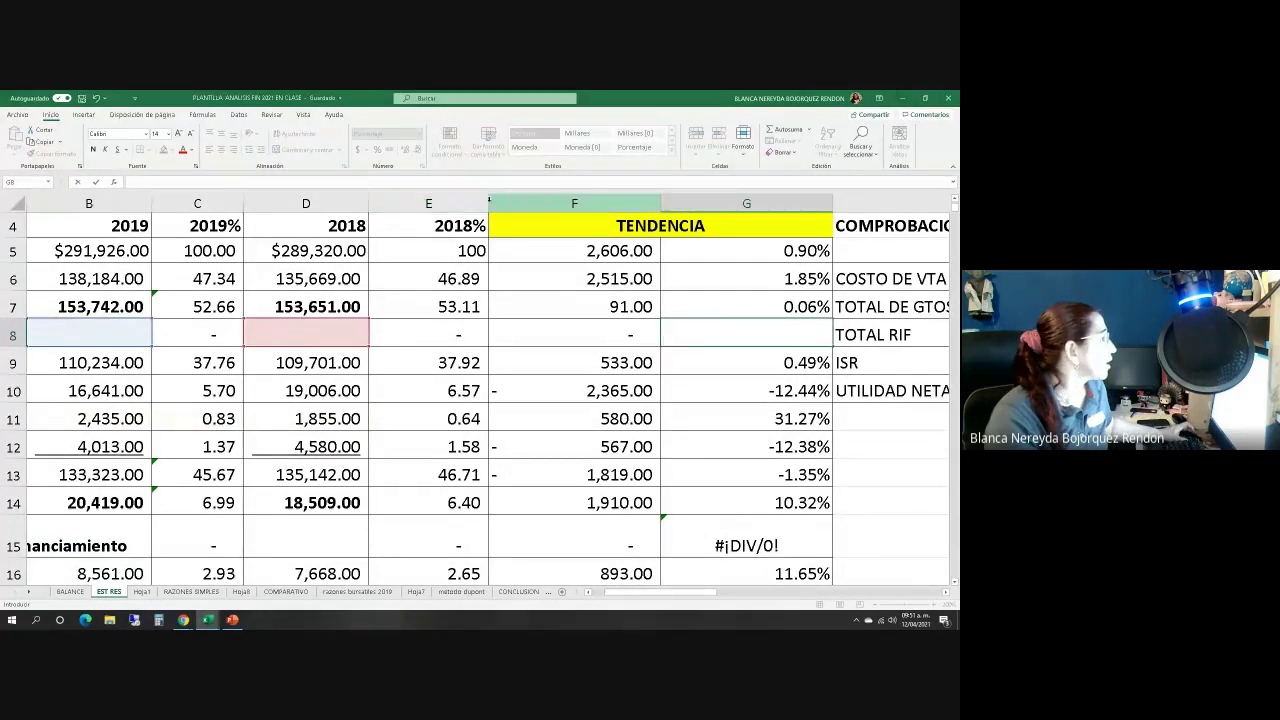
pyautogui.click(484, 244)
# Narrow the 2019% and 2018% columns, C and E, so the accounts and TENDENCIA columns fit together
pyautogui.moveTo(488, 204); pyautogui.dragTo(408, 207)
pyautogui.moveTo(243, 204); pyautogui.dragTo(192, 203)
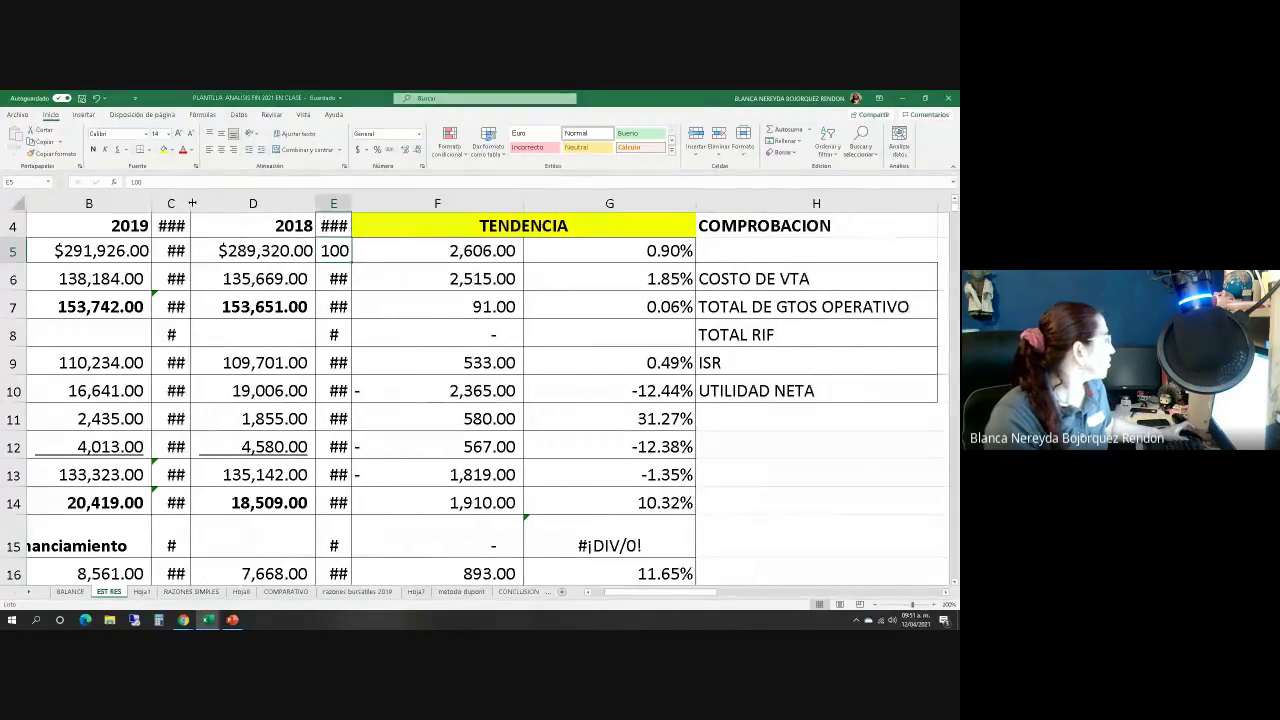
pyautogui.click(597, 595)
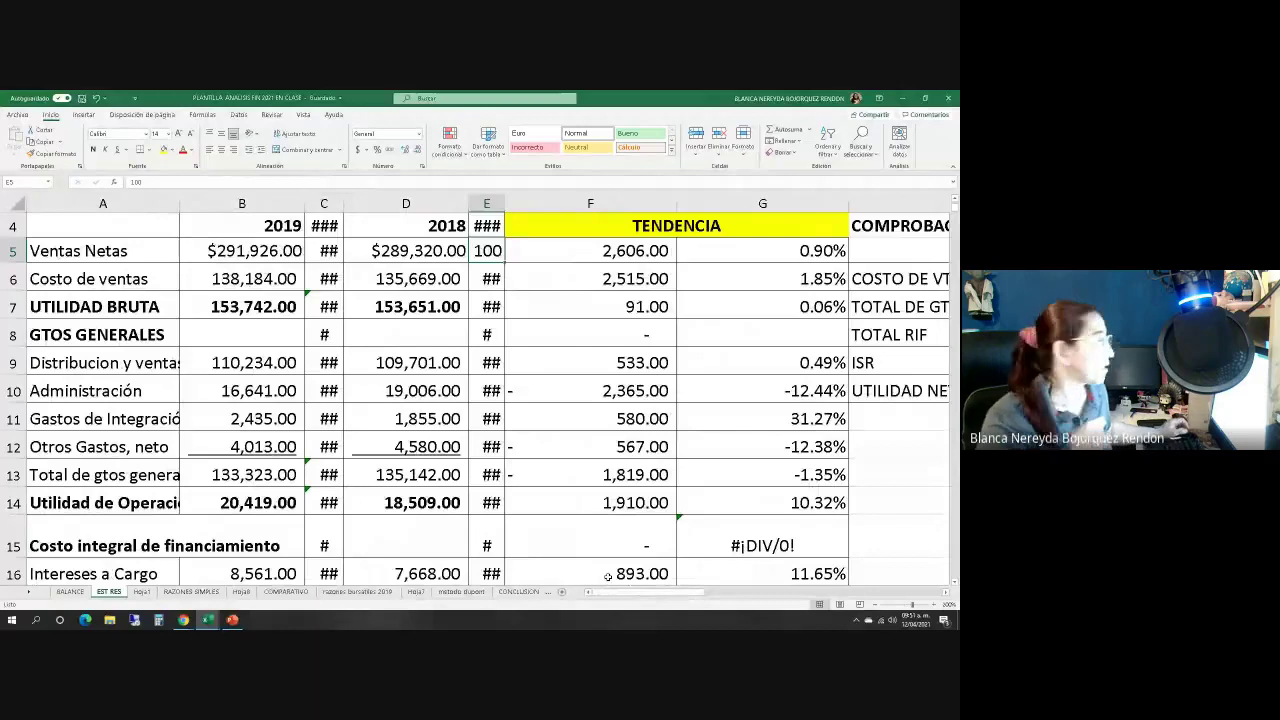
# Open the COMPARATIVO sheet and enlarge its table of simple and coverage ratios until it is readable
pyautogui.click(797, 253)
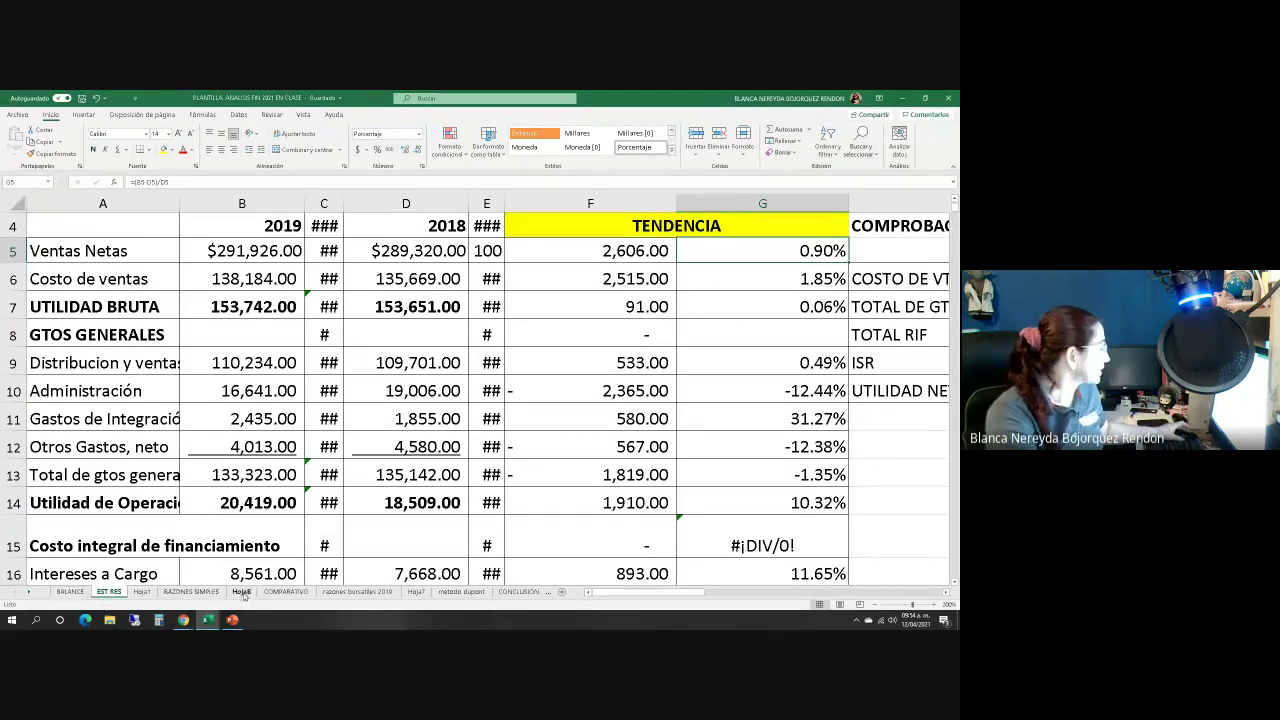
pyautogui.click(285, 591)
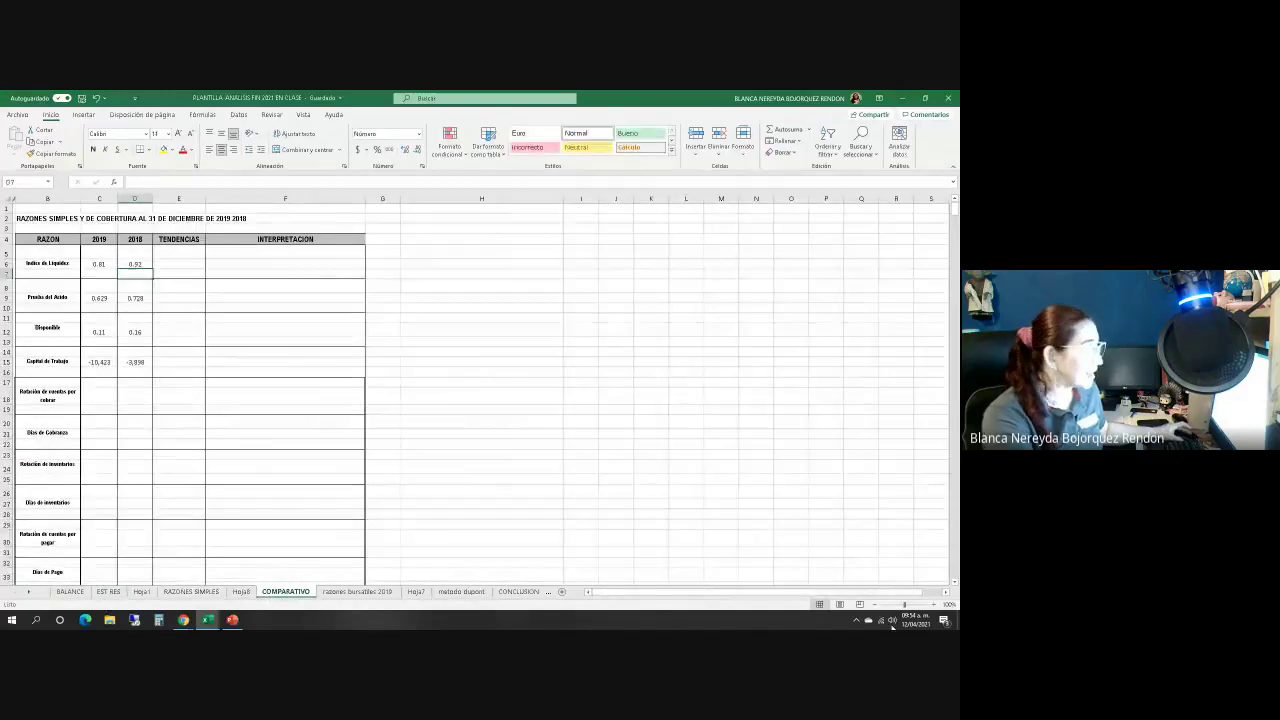
pyautogui.click(933, 605)
pyautogui.click(933, 605)
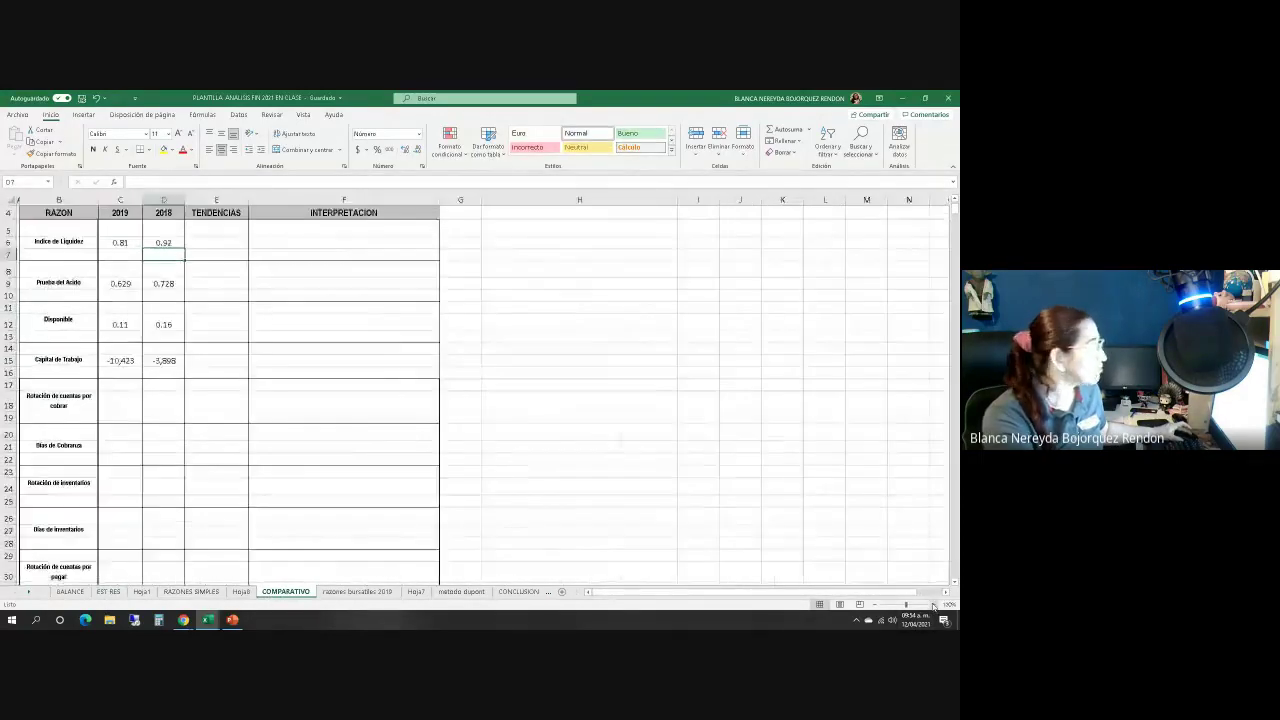
pyautogui.click(933, 605)
pyautogui.click(933, 605)
pyautogui.click(933, 605)
pyautogui.click(933, 605)
pyautogui.click(933, 605)
pyautogui.click(933, 605)
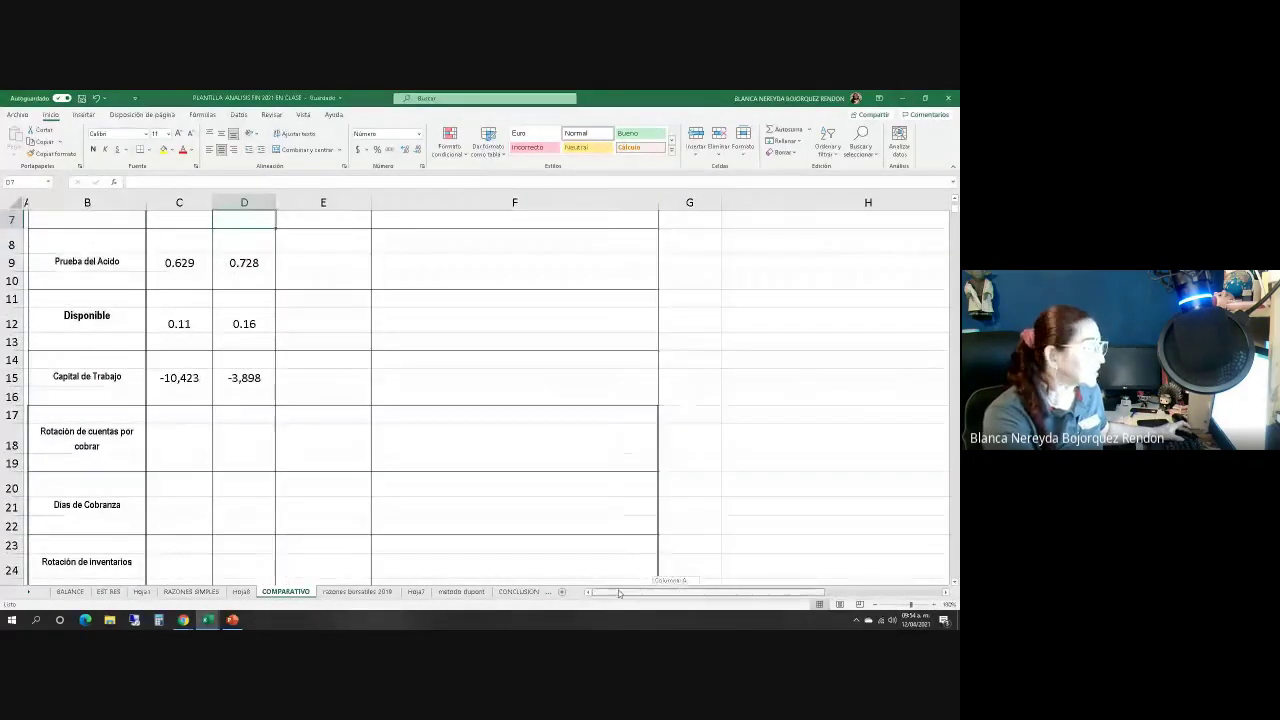
pyautogui.scroll(2, 400, 462)
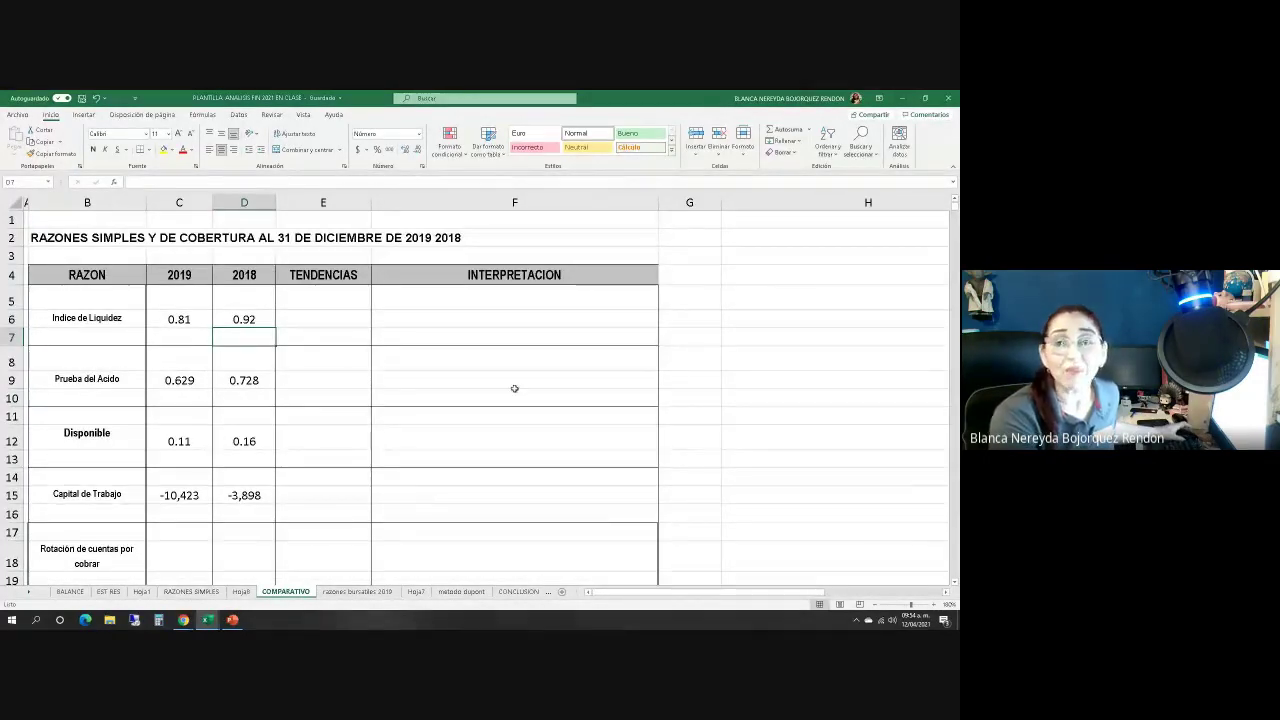
# Examine the 2019 and 2018 values of the ratios and the TENDENCIAS and INTERPRETACION columns for every ratio
pyautogui.click(197, 322)
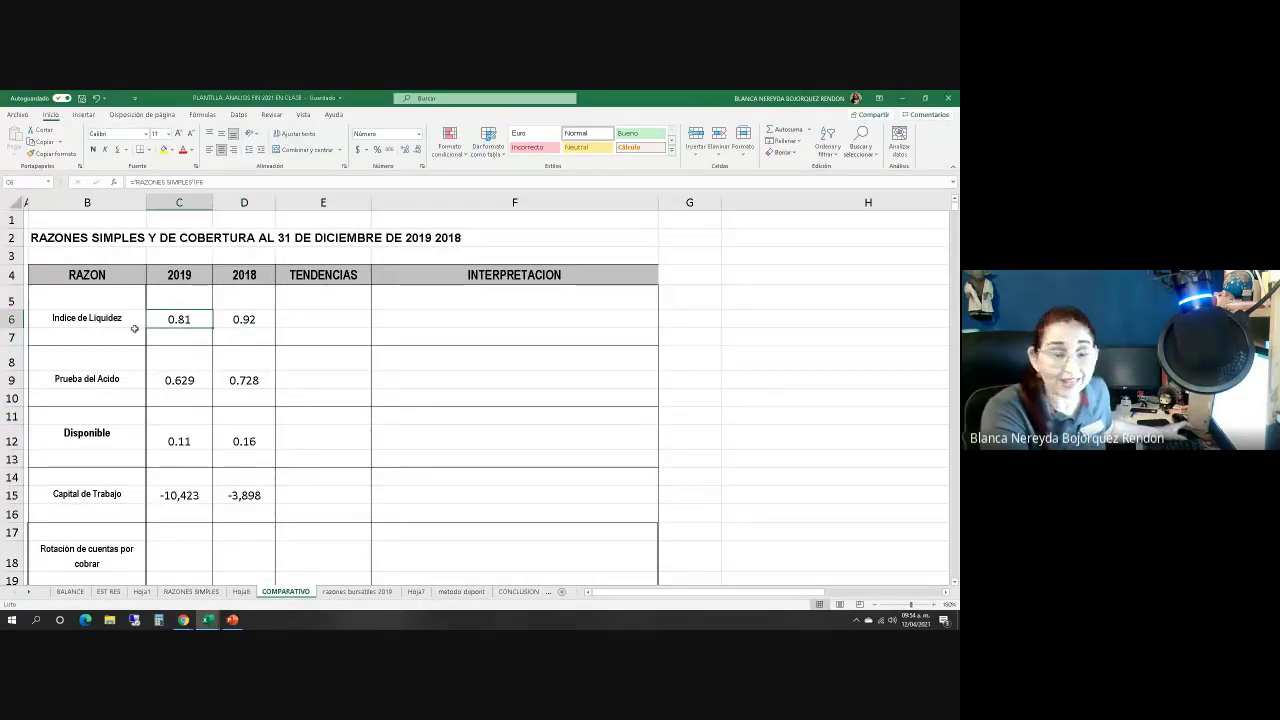
pyautogui.click(235, 319)
pyautogui.click(296, 319)
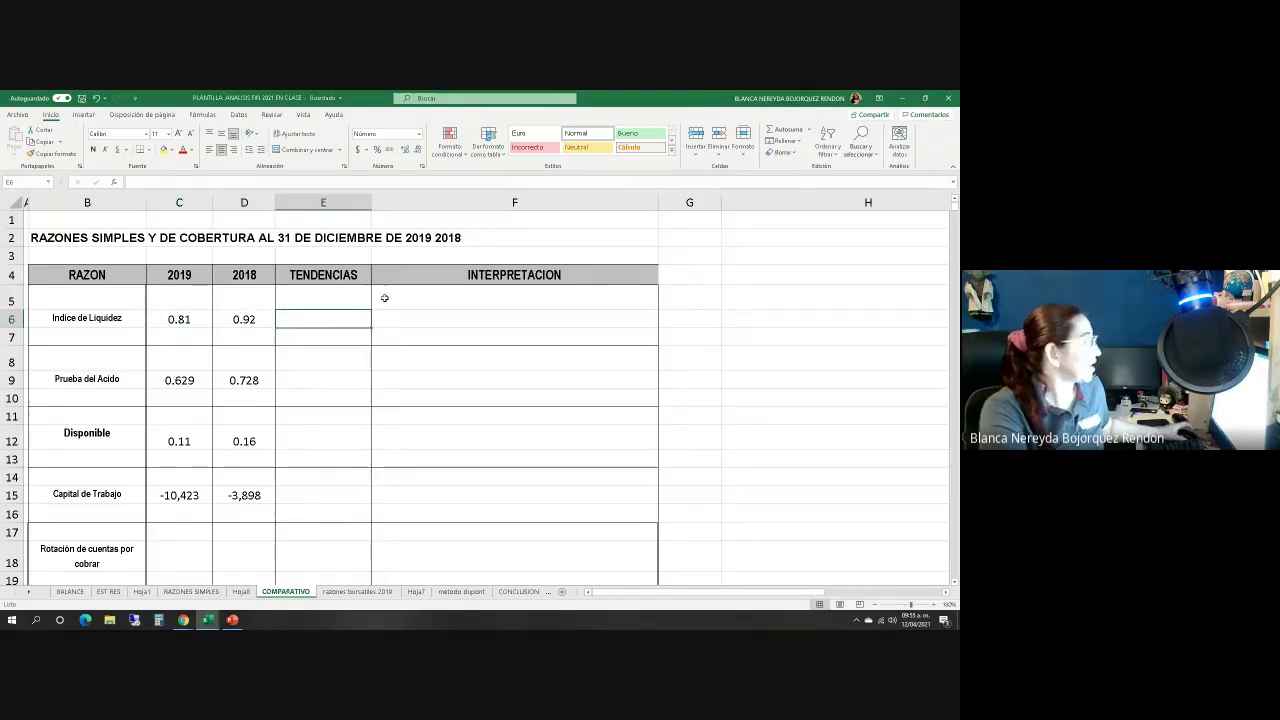
pyautogui.moveTo(385, 297); pyautogui.dragTo(534, 508)
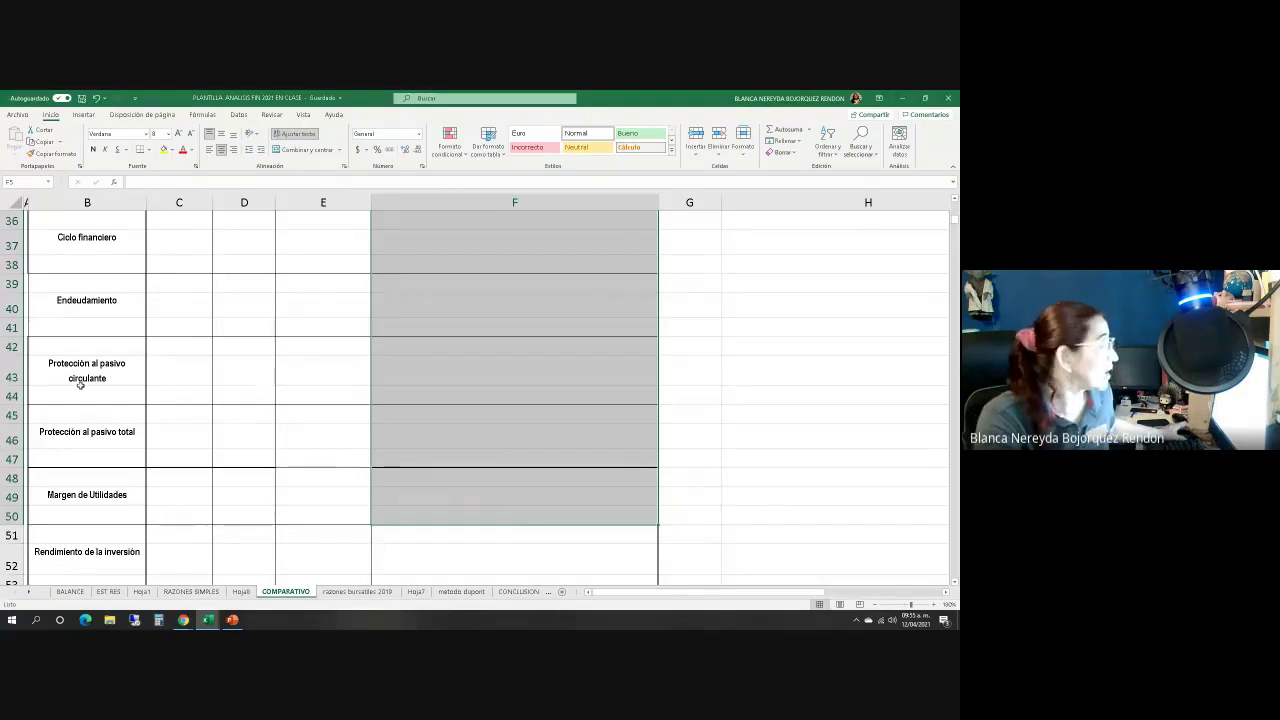
pyautogui.scroll(3, 471, 290)
pyautogui.scroll(8, 471, 290)
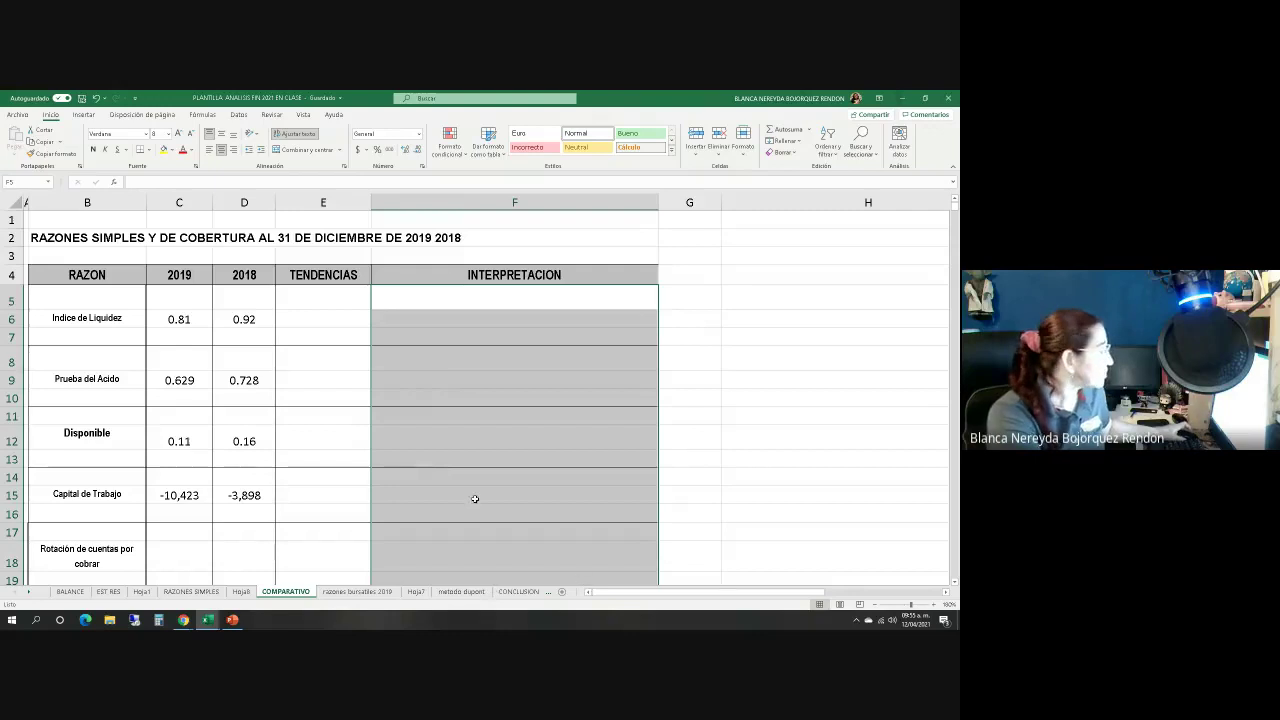
pyautogui.click(454, 494)
pyautogui.click(179, 320)
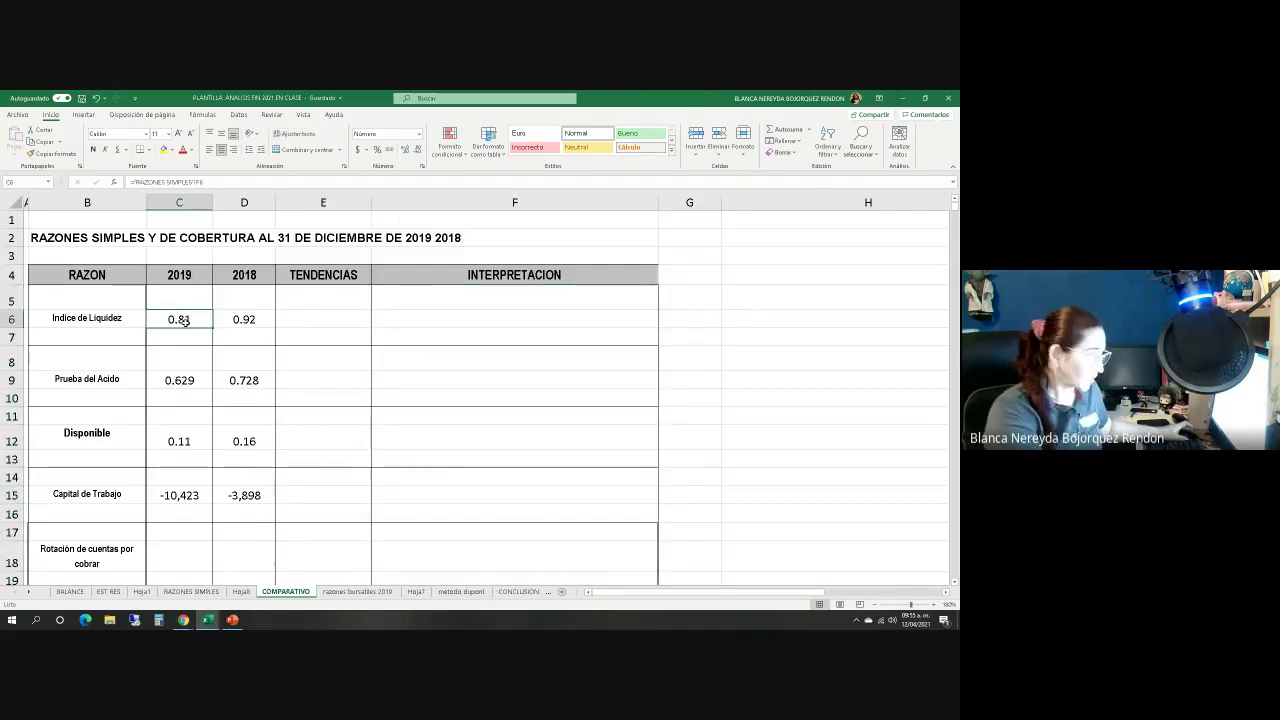
pyautogui.press('Home')
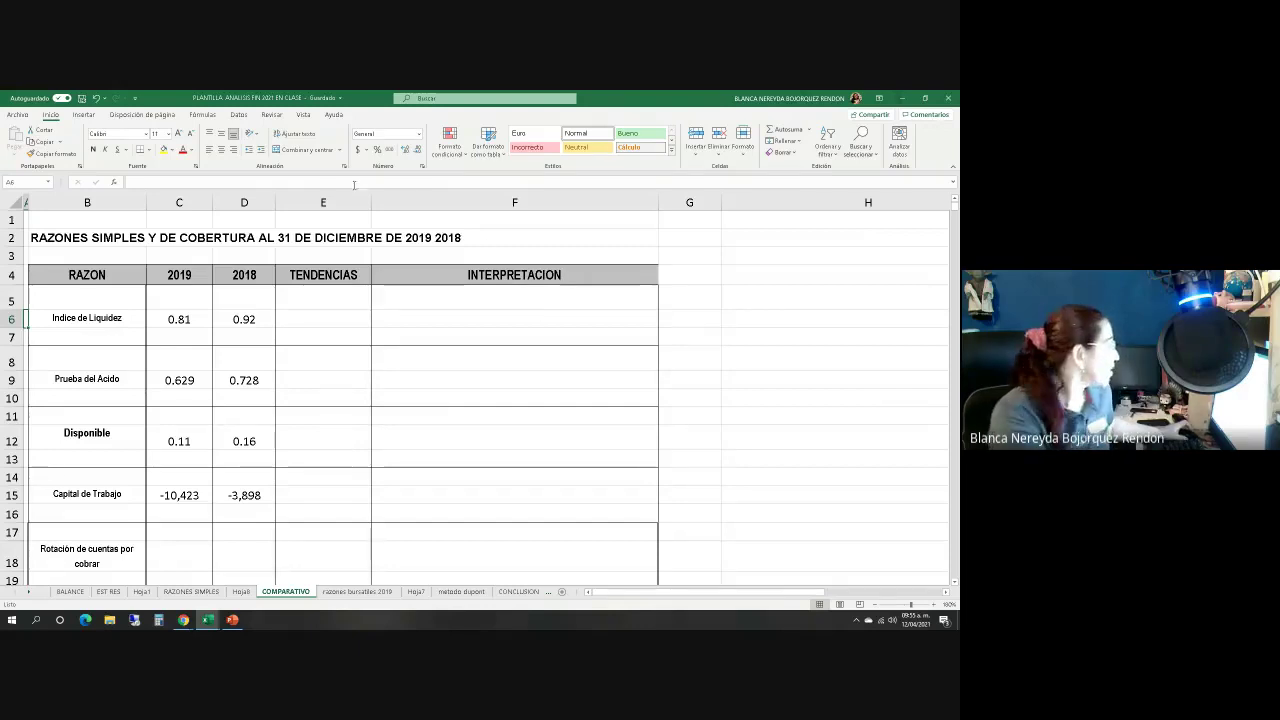
pyautogui.click(178, 327)
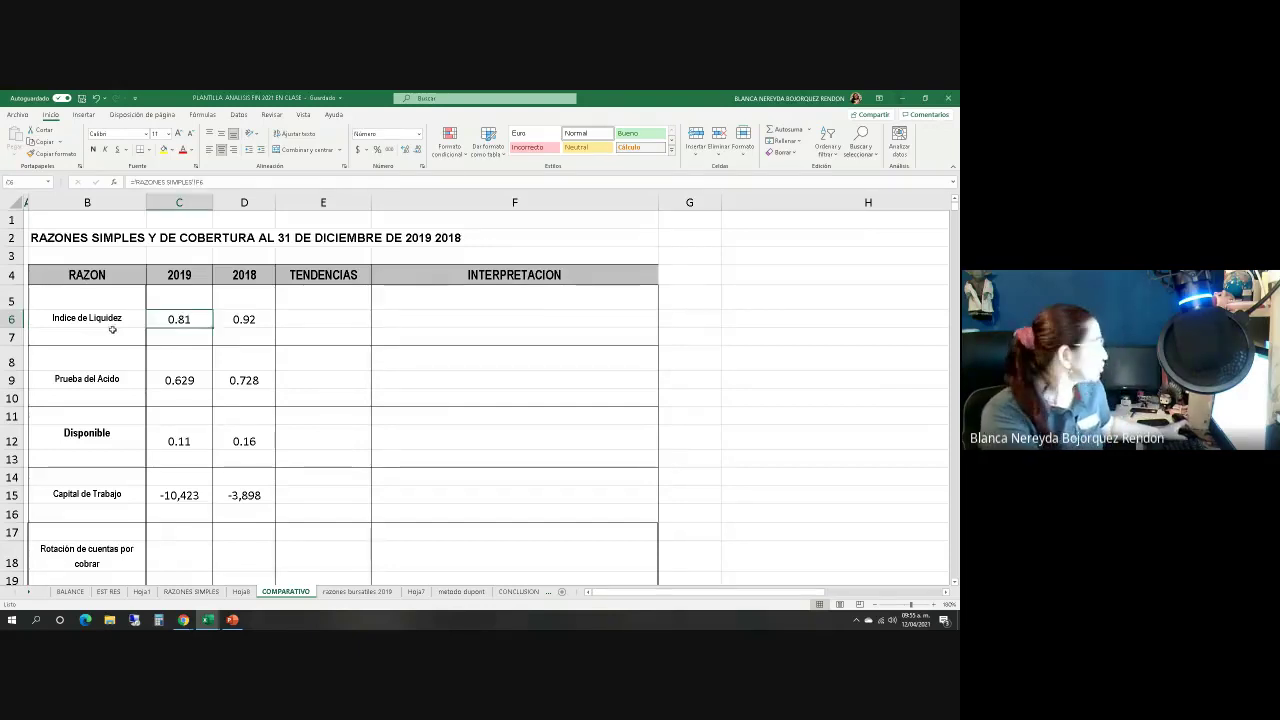
pyautogui.click(238, 319)
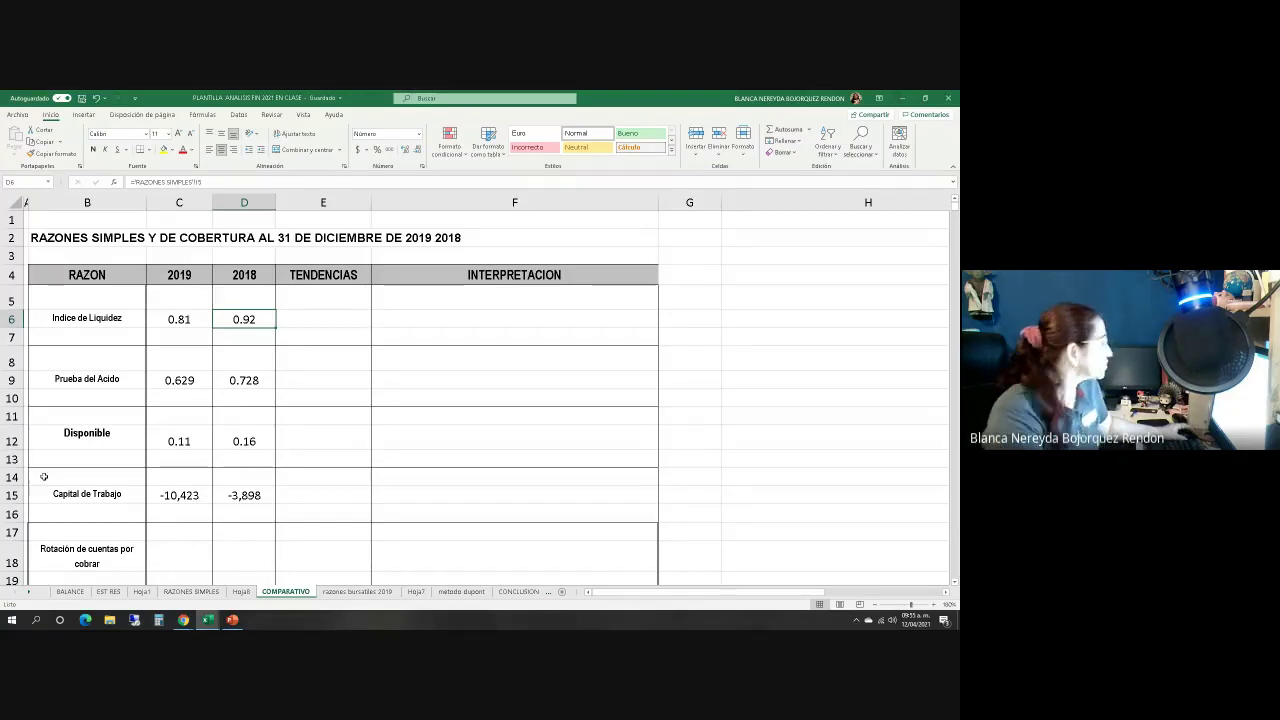
# Link the 2019 value of "Rotación de cuentas por cobrar" in C18 to F22 on the RAZONES SIMPLES sheet
pyautogui.scroll(-2, 165, 528)
pyautogui.click(171, 446)
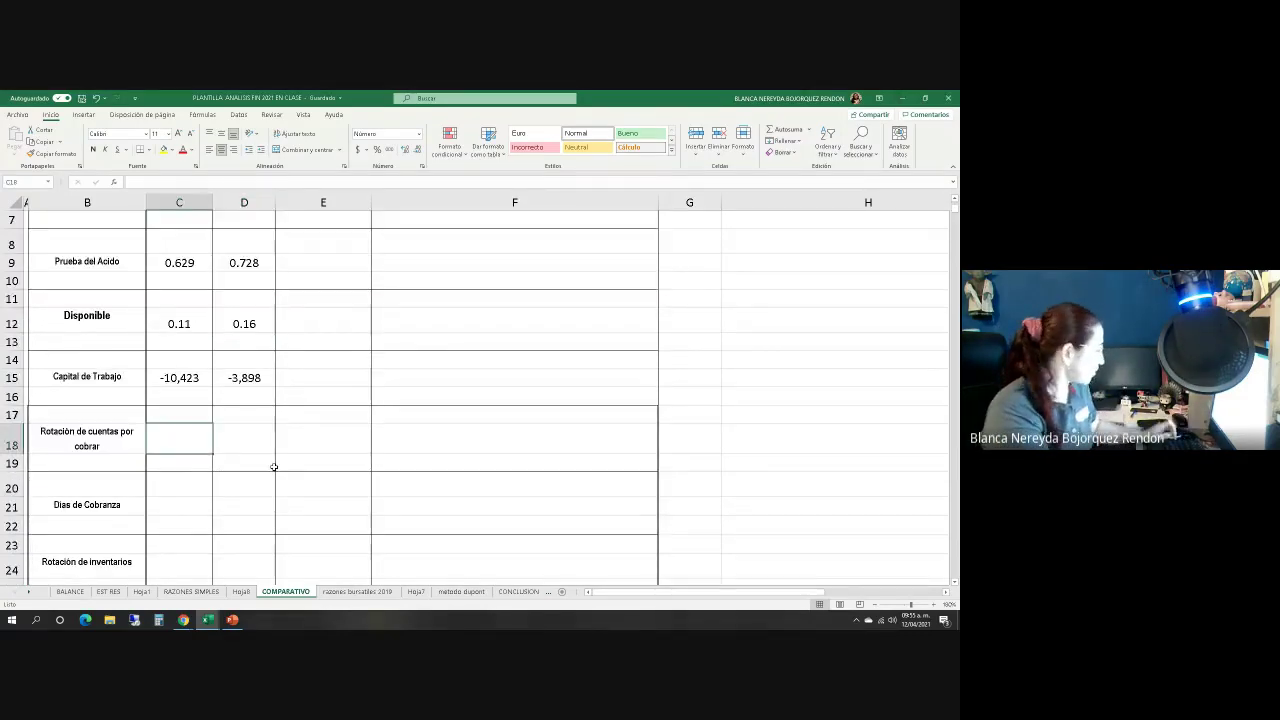
pyautogui.write('=')
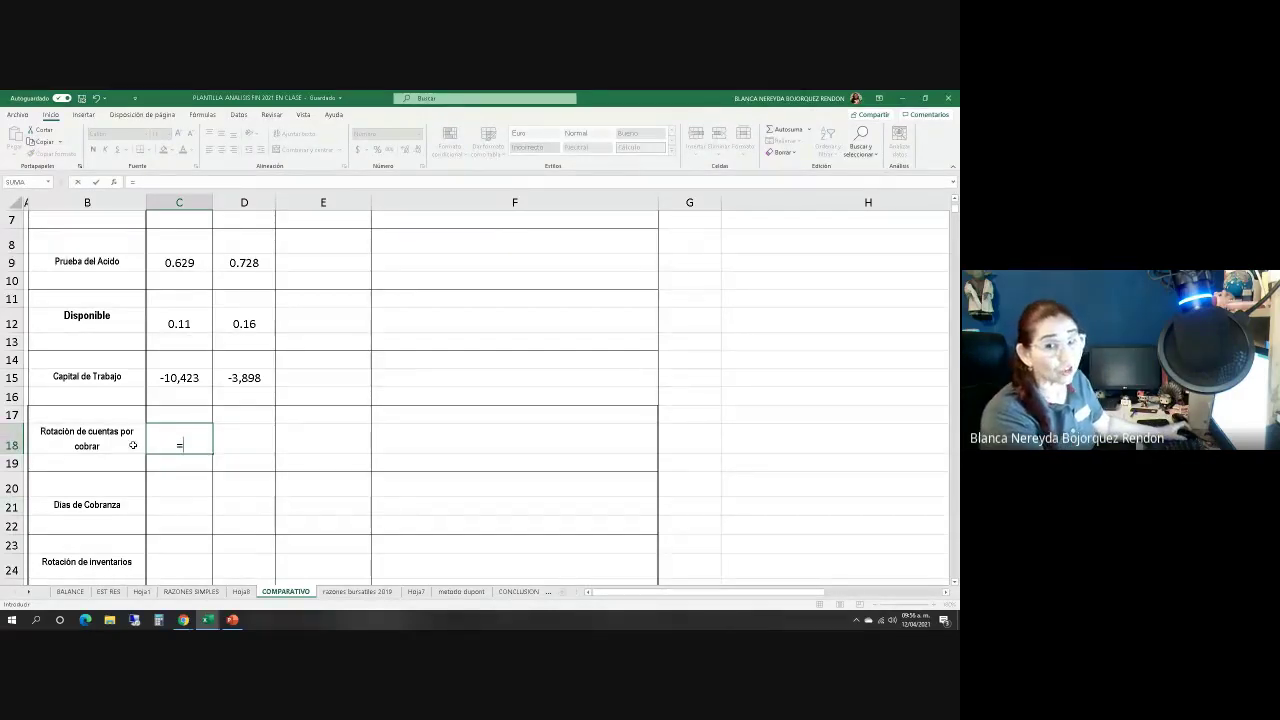
pyautogui.click(186, 593)
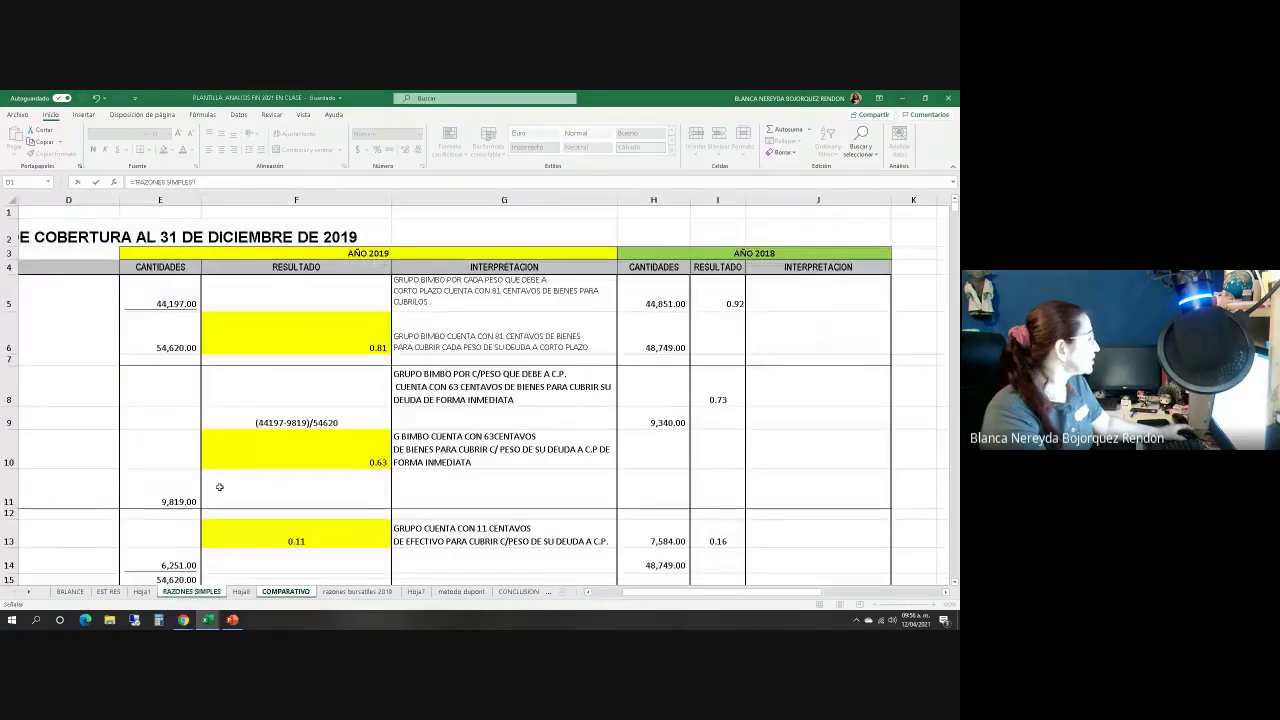
pyautogui.click(587, 593)
pyautogui.scroll(-3, 360, 433)
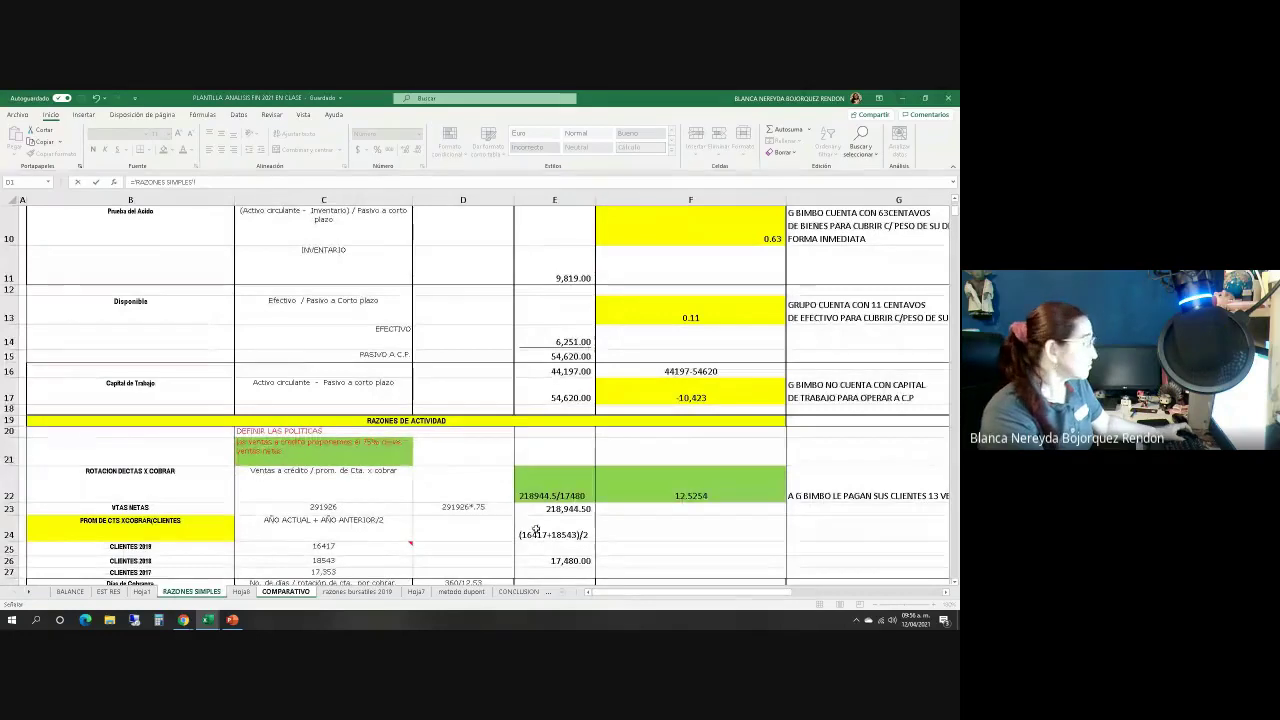
pyautogui.click(605, 490)
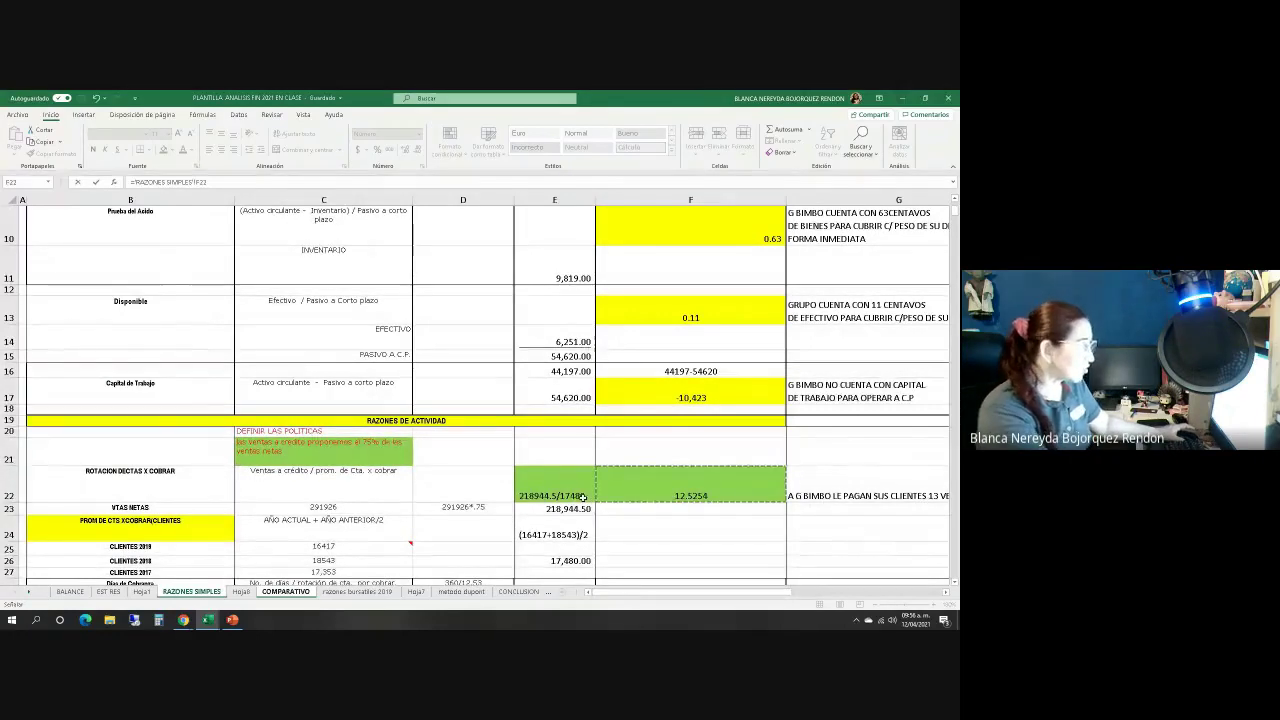
pyautogui.press('Return')
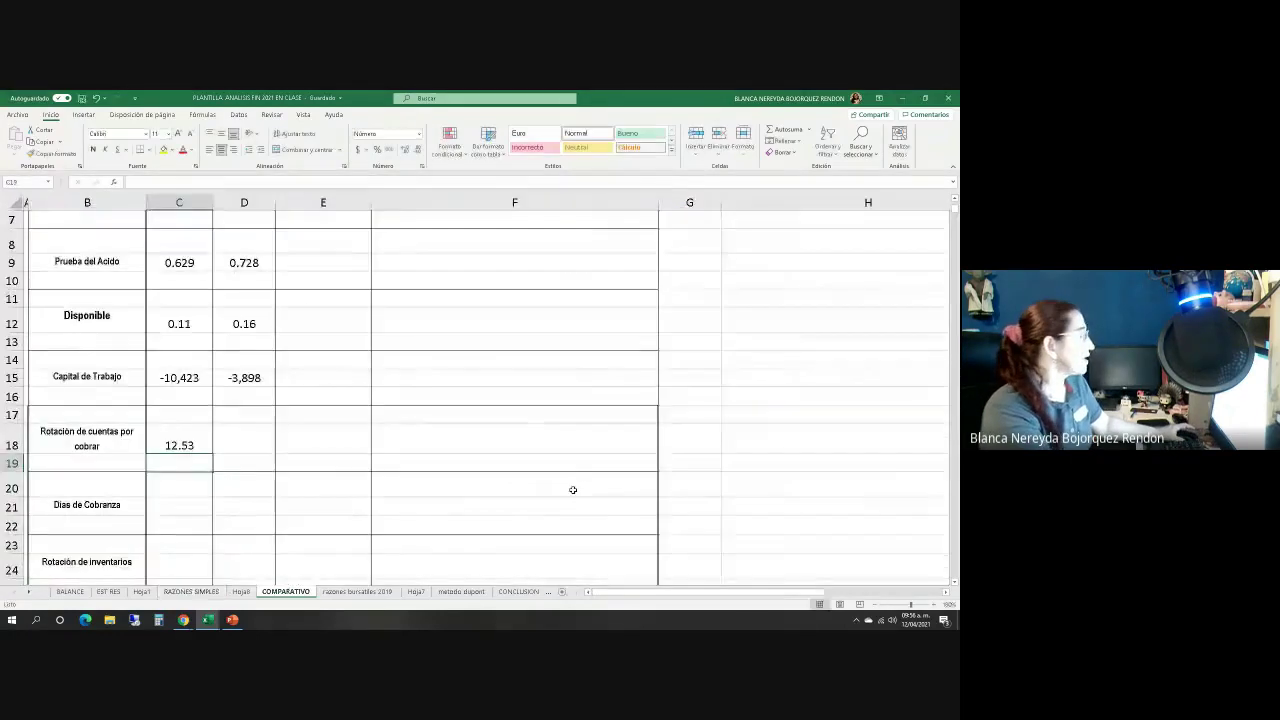
# Try to link the 2018 value of "Rotación de cuentas por cobrar" in D18 to its result on the RAZONES SIMPLES sheet
pyautogui.click(247, 441)
pyautogui.doubleClick(247, 441)
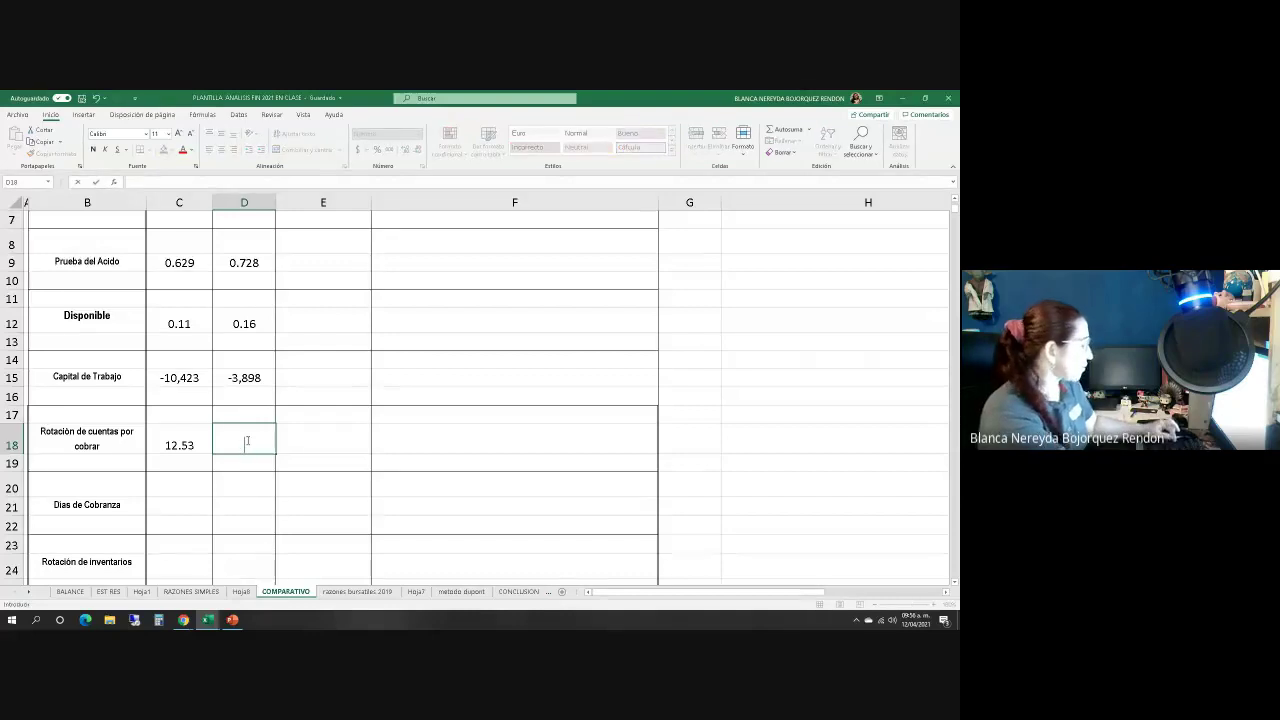
pyautogui.write('=')
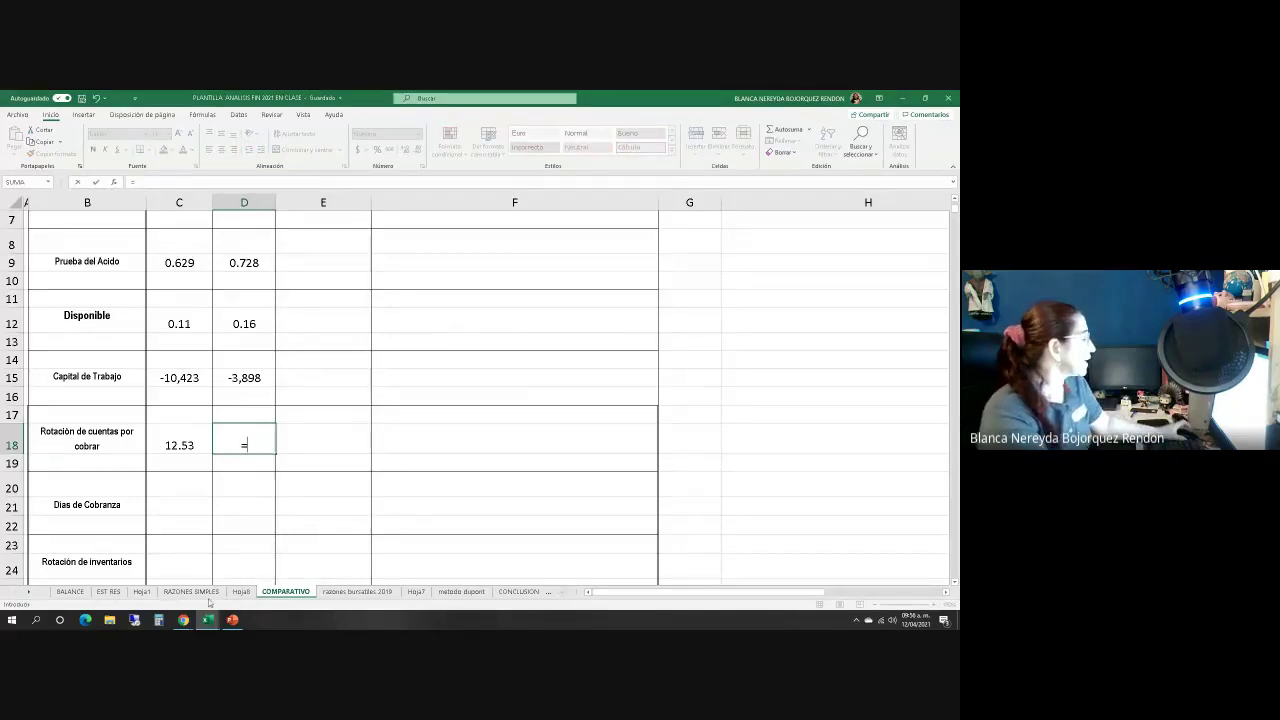
pyautogui.click(205, 594)
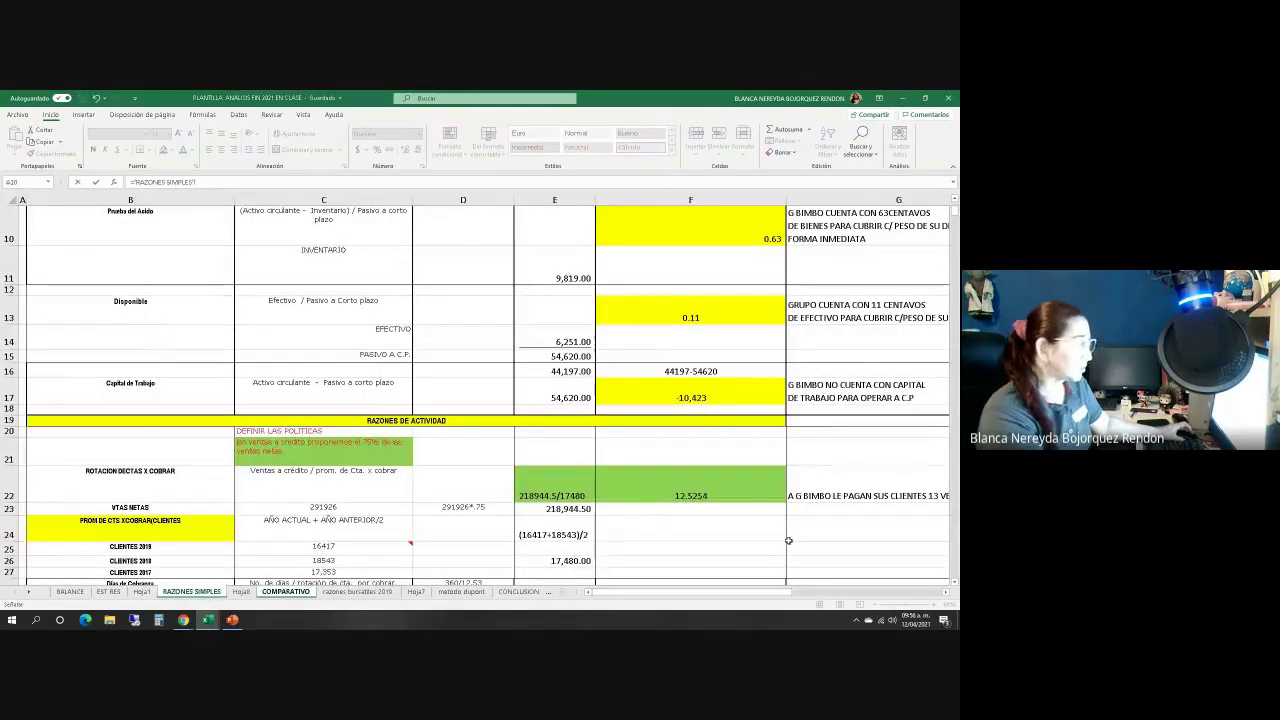
pyautogui.press('Right')
pyautogui.press('Right')
pyautogui.press('Right')
pyautogui.press('Right')
pyautogui.press('Right')
pyautogui.press('Right')
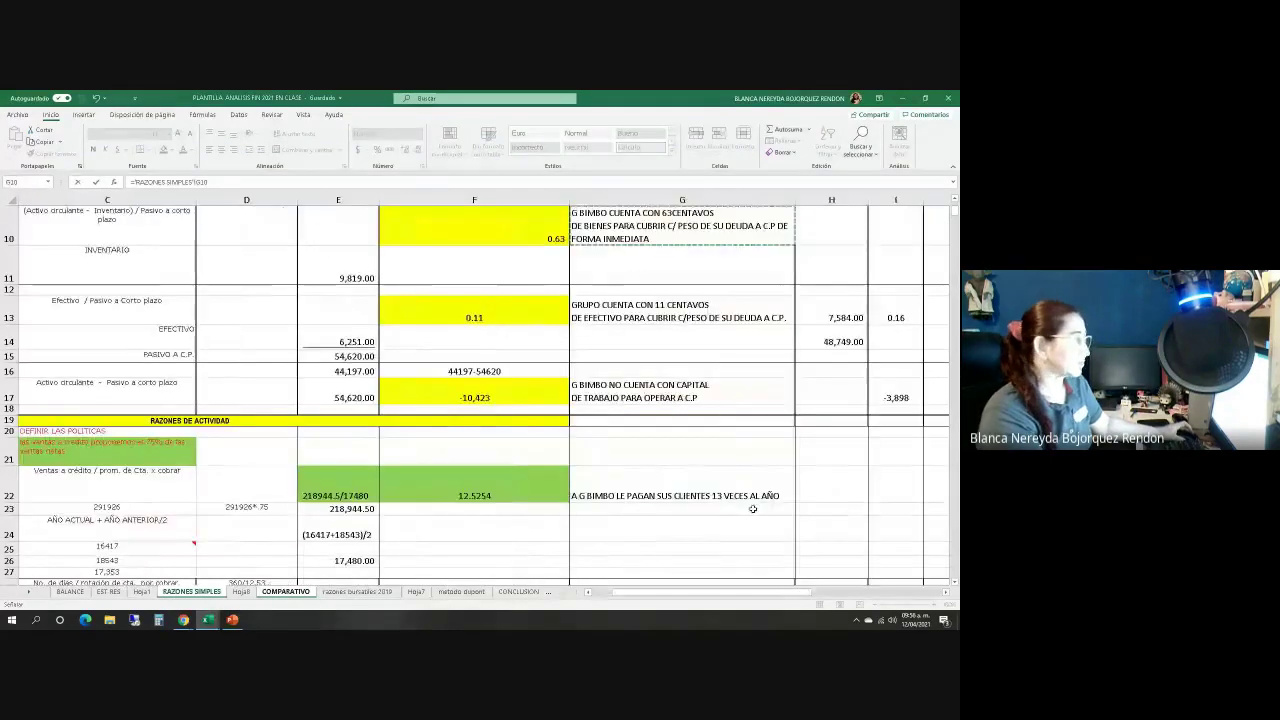
pyautogui.press('Right')
pyautogui.press('Right')
pyautogui.press('Right')
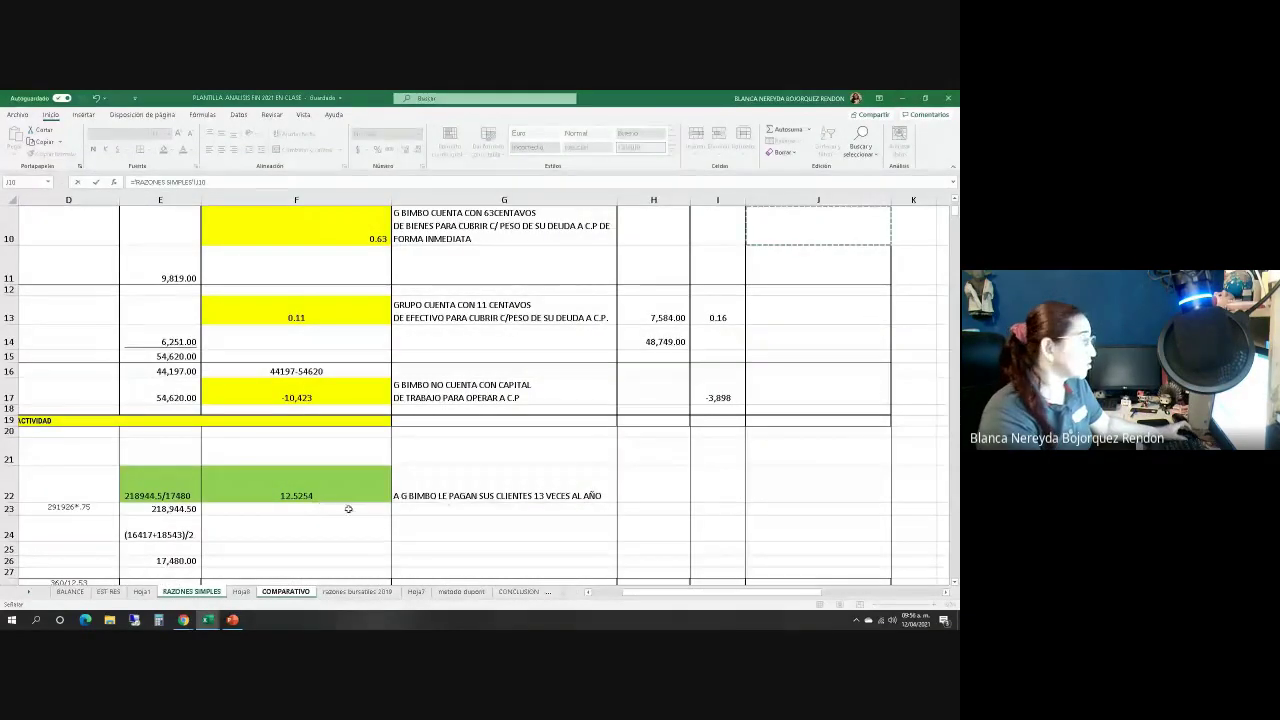
pyautogui.click(713, 497)
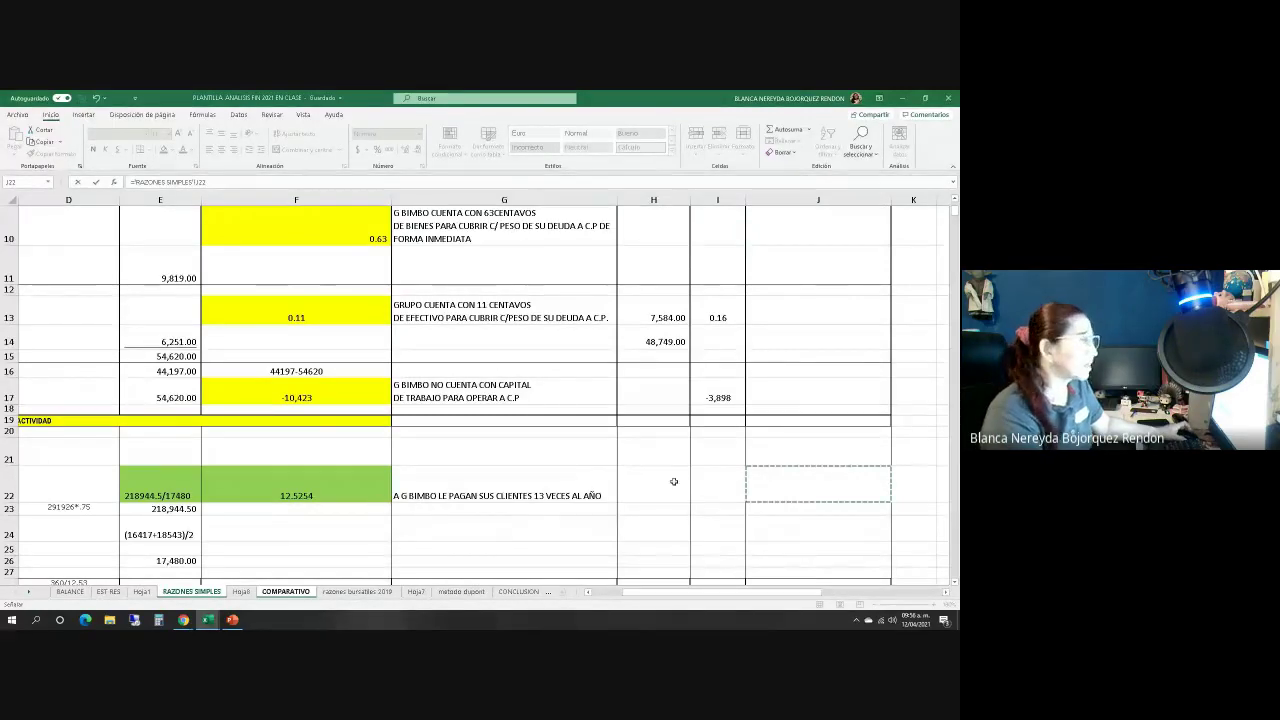
pyautogui.scroll(3, 680, 477)
pyautogui.scroll(-5, 679, 474)
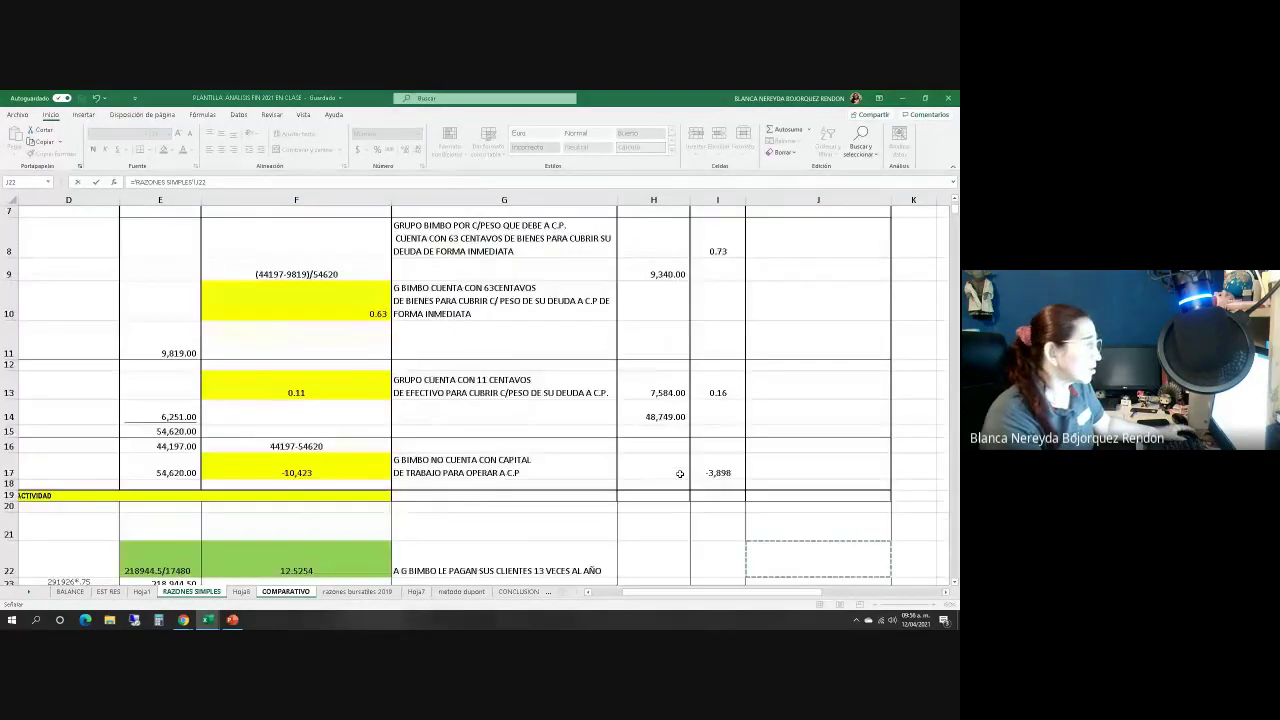
pyautogui.scroll(-9, 679, 474)
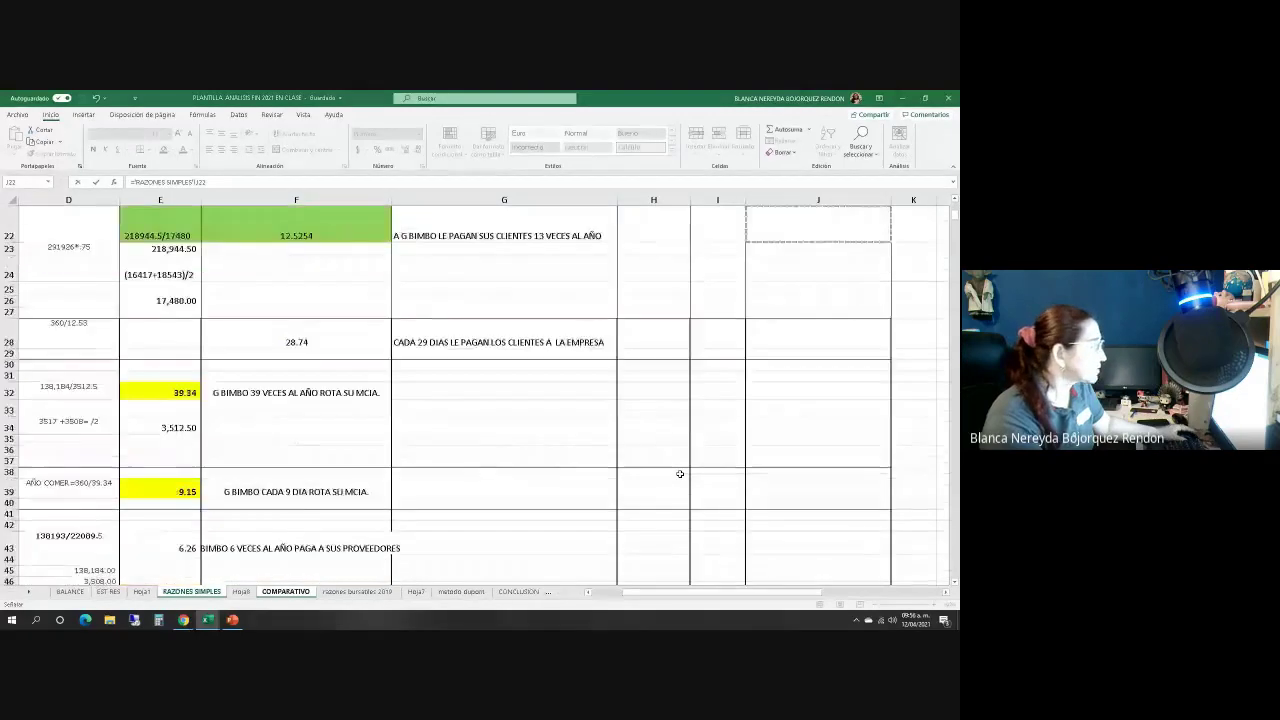
pyautogui.scroll(-1, 678, 474)
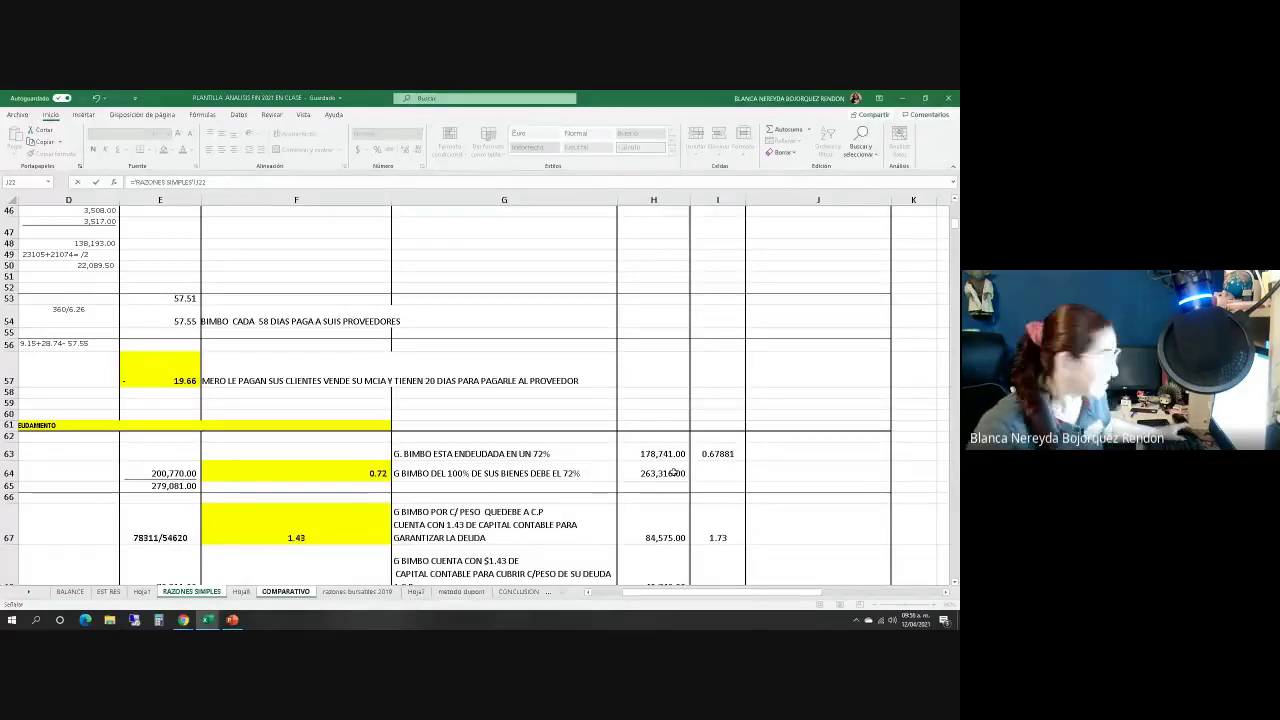
pyautogui.click(286, 592)
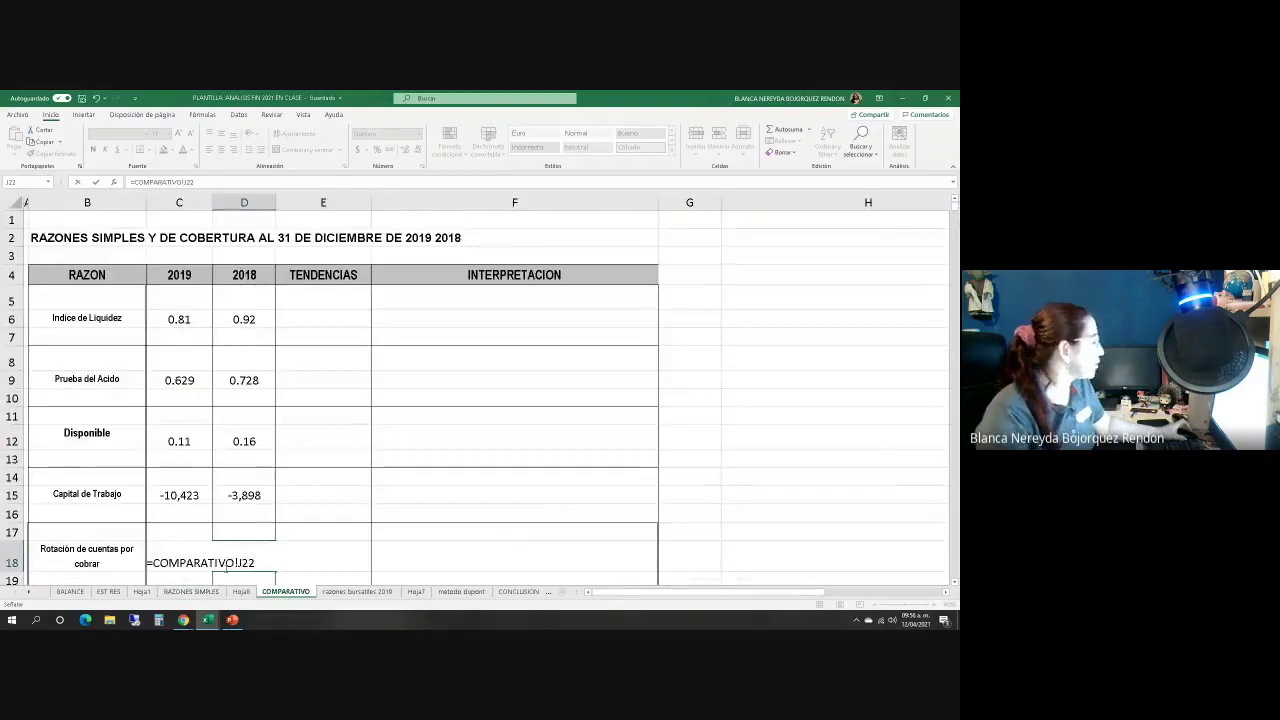
pyautogui.press('BackSpace')
pyautogui.press('BackSpace')
pyautogui.press('BackSpace')
pyautogui.press('BackSpace')
pyautogui.press('BackSpace')
pyautogui.press('BackSpace')
pyautogui.press('BackSpace')
pyautogui.press('BackSpace')
pyautogui.press('BackSpace')
pyautogui.press('BackSpace')
pyautogui.press('BackSpace')
pyautogui.press('BackSpace')
pyautogui.press('BackSpace')
pyautogui.press('BackSpace')
pyautogui.press('BackSpace')
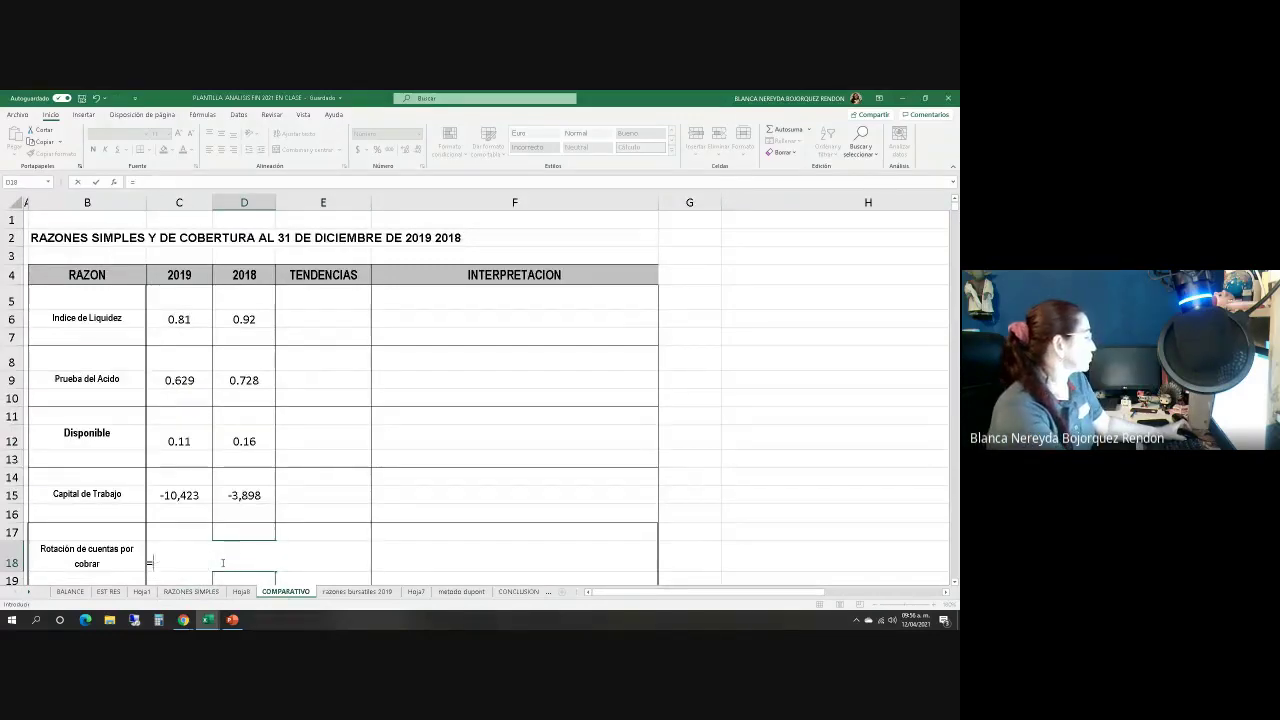
pyautogui.press('Return')
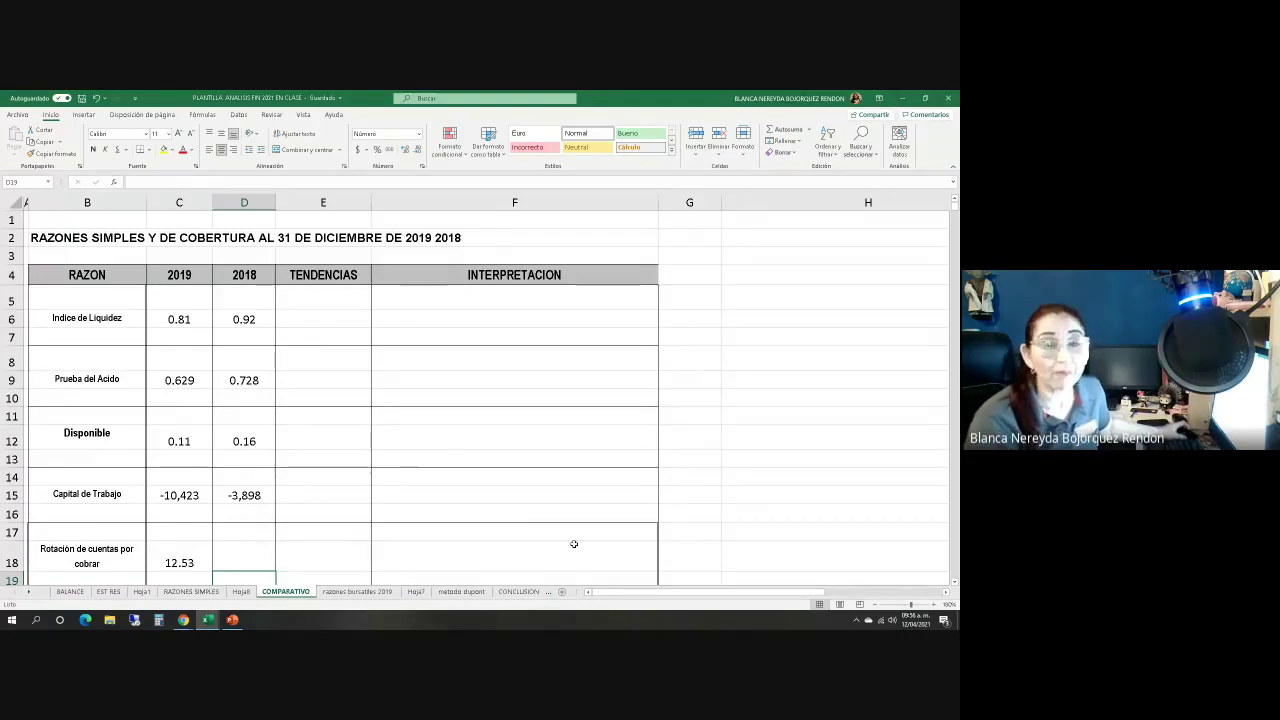
# Calculate the TENDENCIAS value of "Indice de Liquidez" in E6 with the formula =(C6-D6)/D6
pyautogui.click(292, 324)
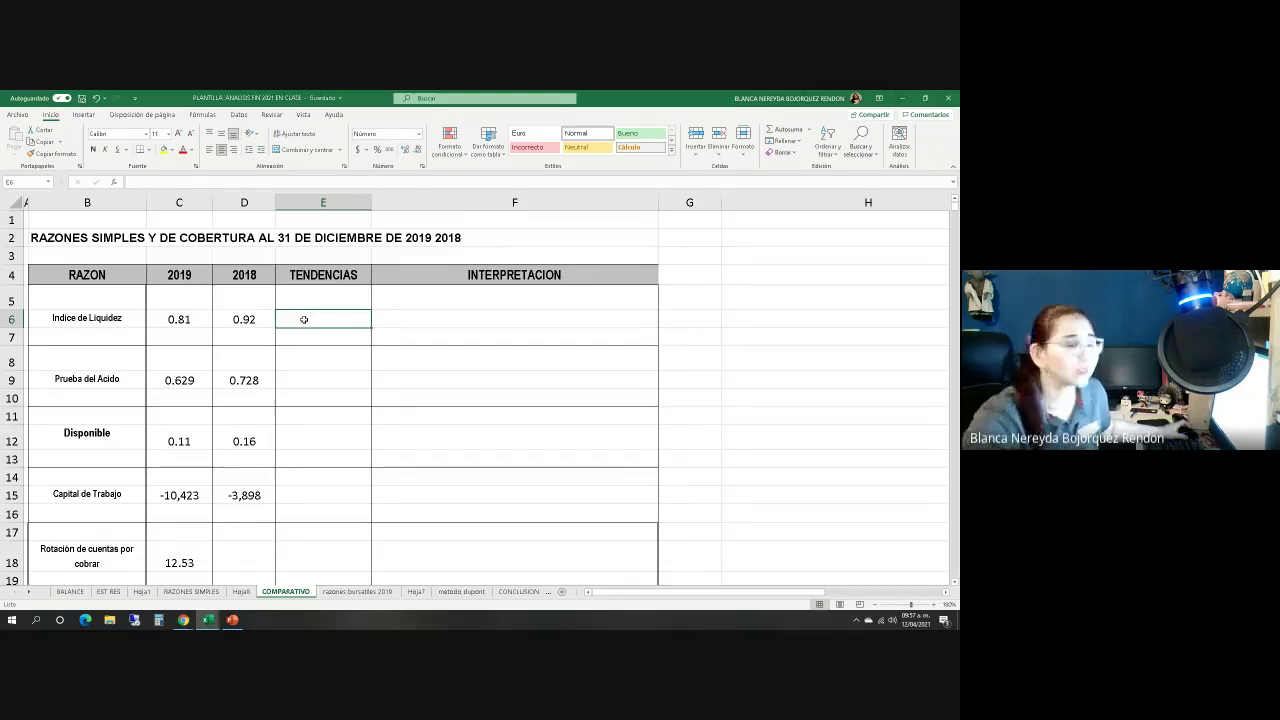
pyautogui.write('=(')
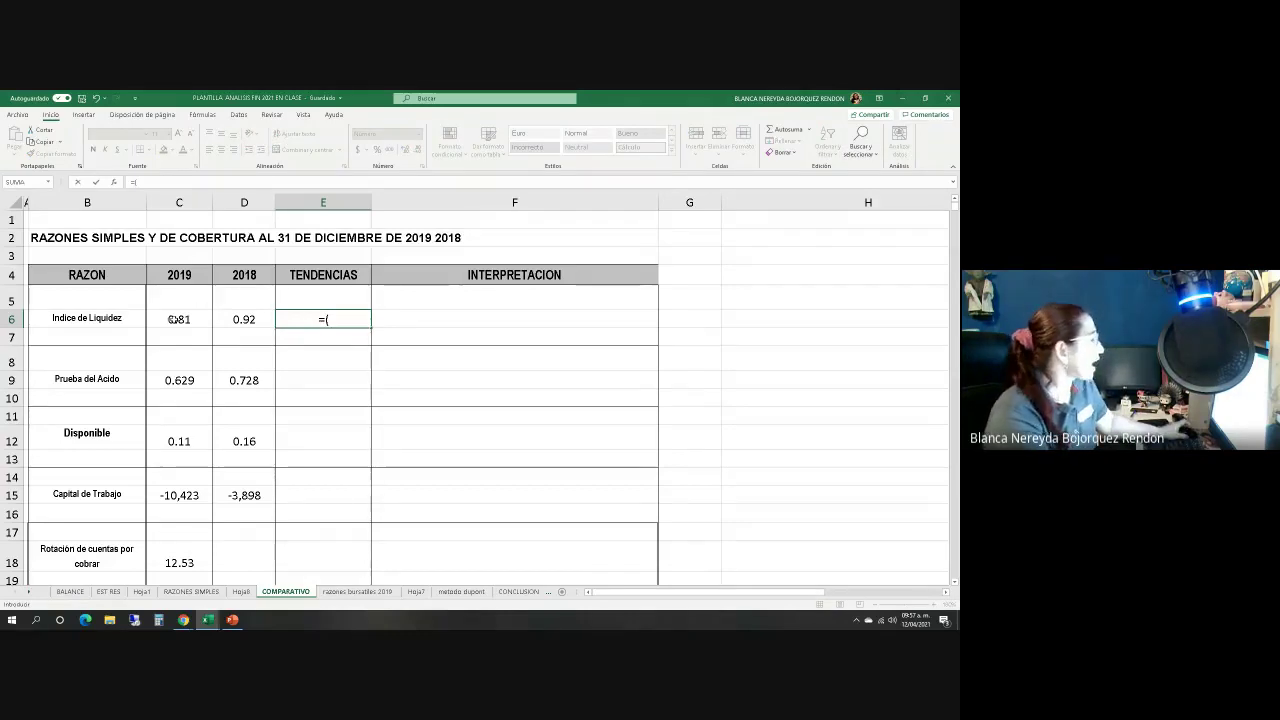
pyautogui.click(174, 319)
pyautogui.write('-')
pyautogui.click(224, 320)
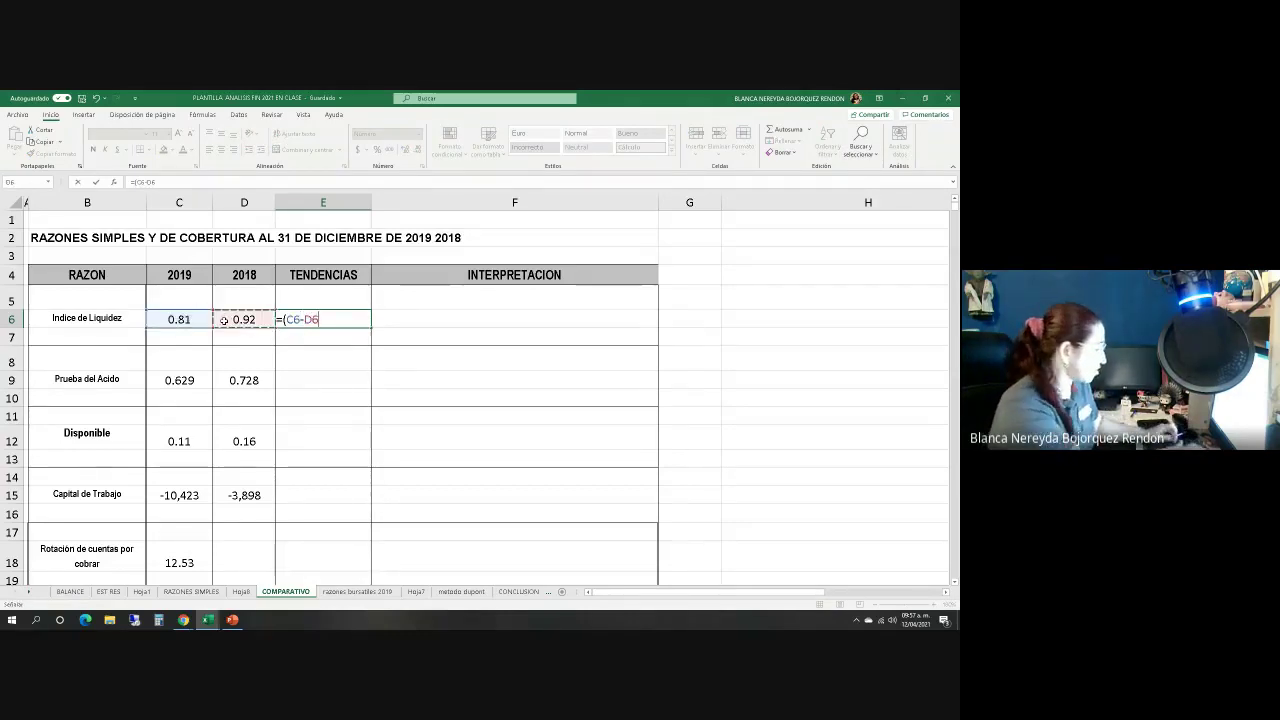
pyautogui.write(')')
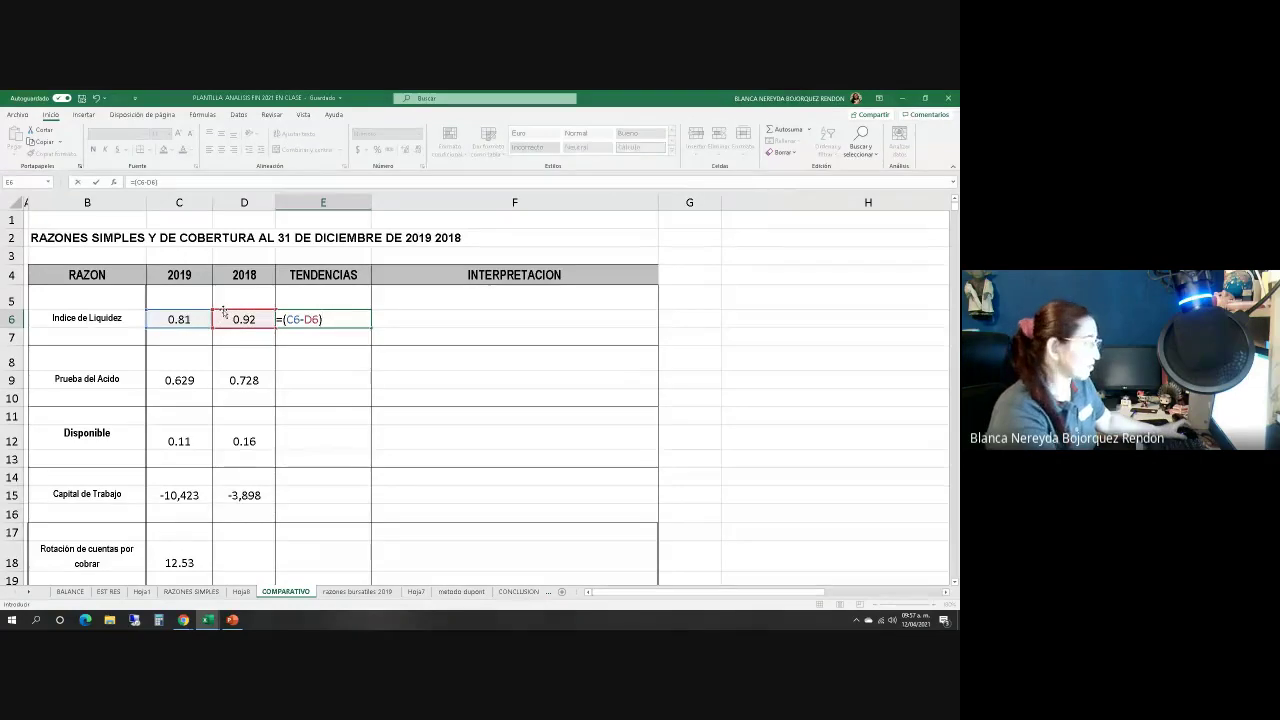
pyautogui.write('/')
pyautogui.click(228, 320)
pyautogui.hotkey('ctrl', 'Return')
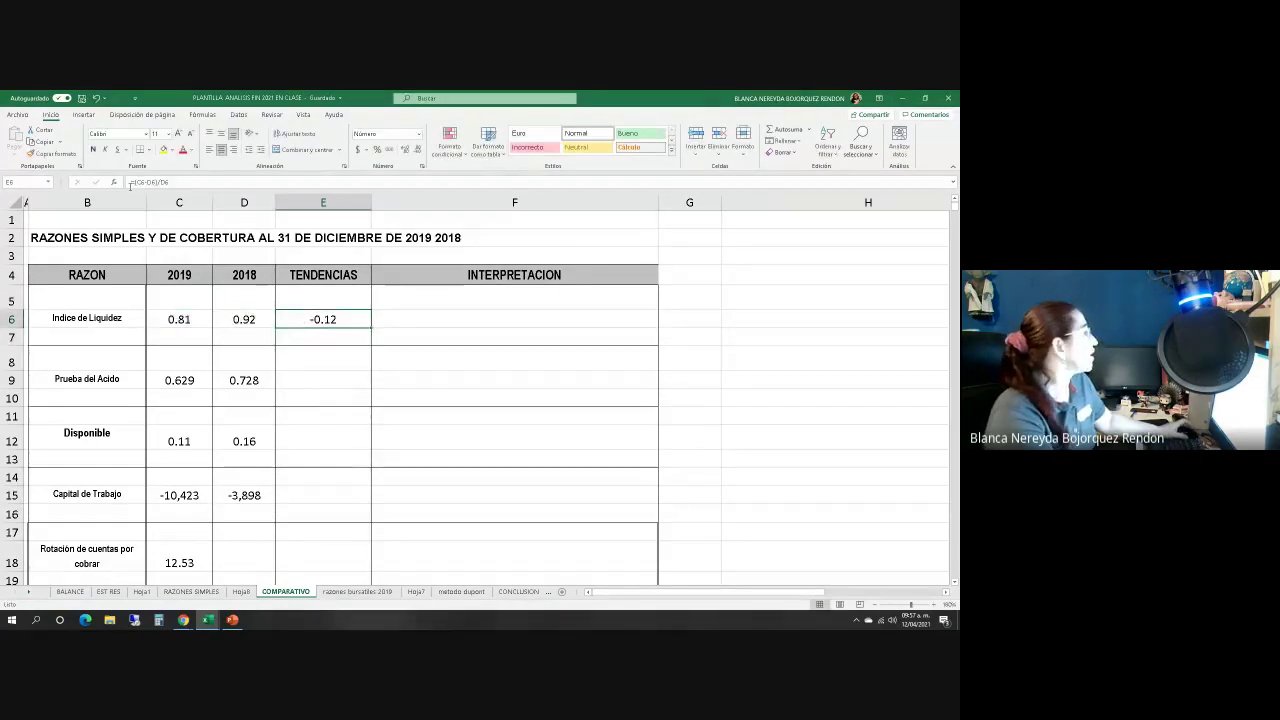
# Format the "Indice de Liquidez" trend in E6 as a percentage with two decimal places
pyautogui.click(377, 150)
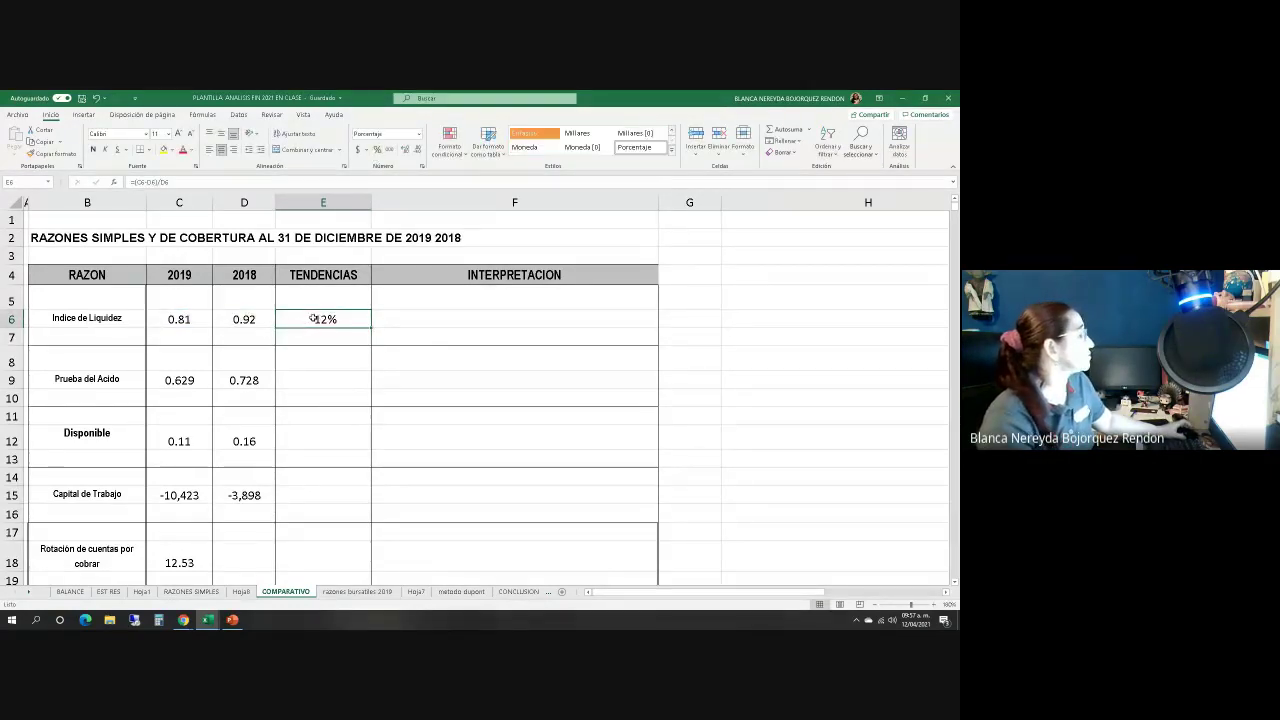
pyautogui.click(405, 149)
pyautogui.click(405, 149)
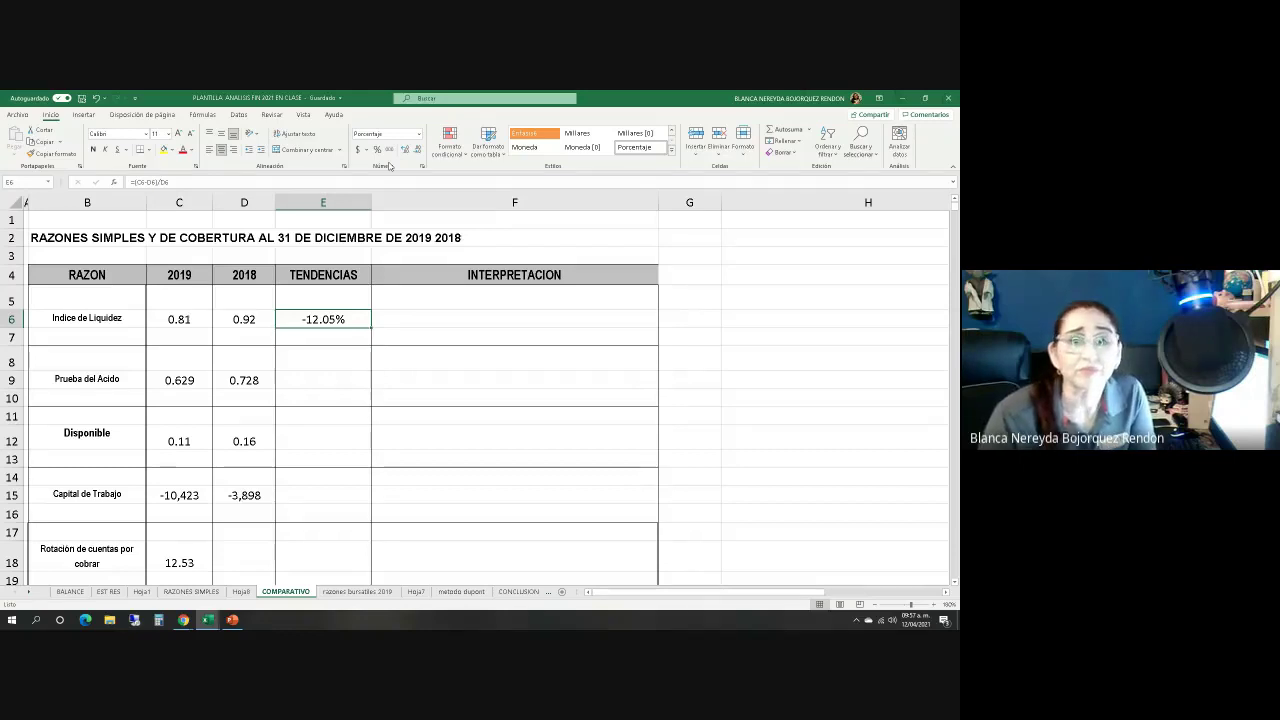
# Examine the 2019 results on the RAZONES SIMPLES sheet from liquidity through activity, indebtedness and profitability ratios, and return to the COMPARATIVO sheet
pyautogui.click(182, 592)
pyautogui.scroll(10, 333, 418)
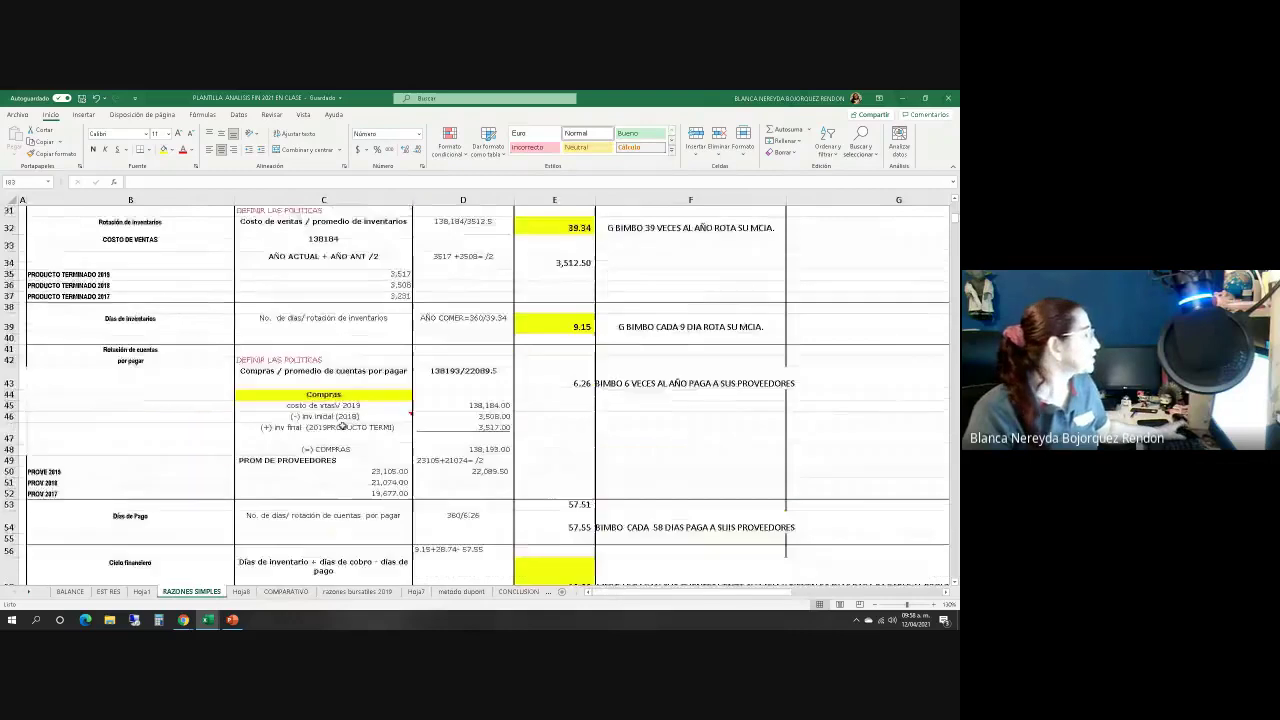
pyautogui.scroll(9, 333, 418)
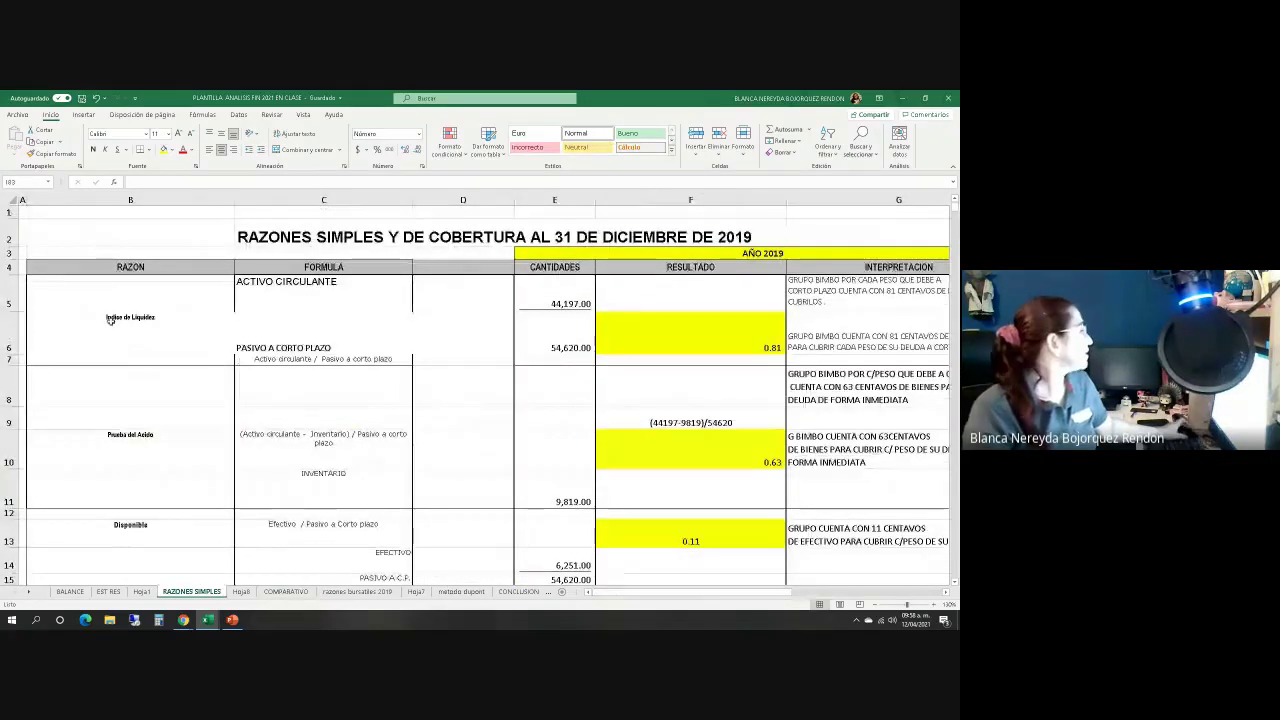
pyautogui.click(716, 344)
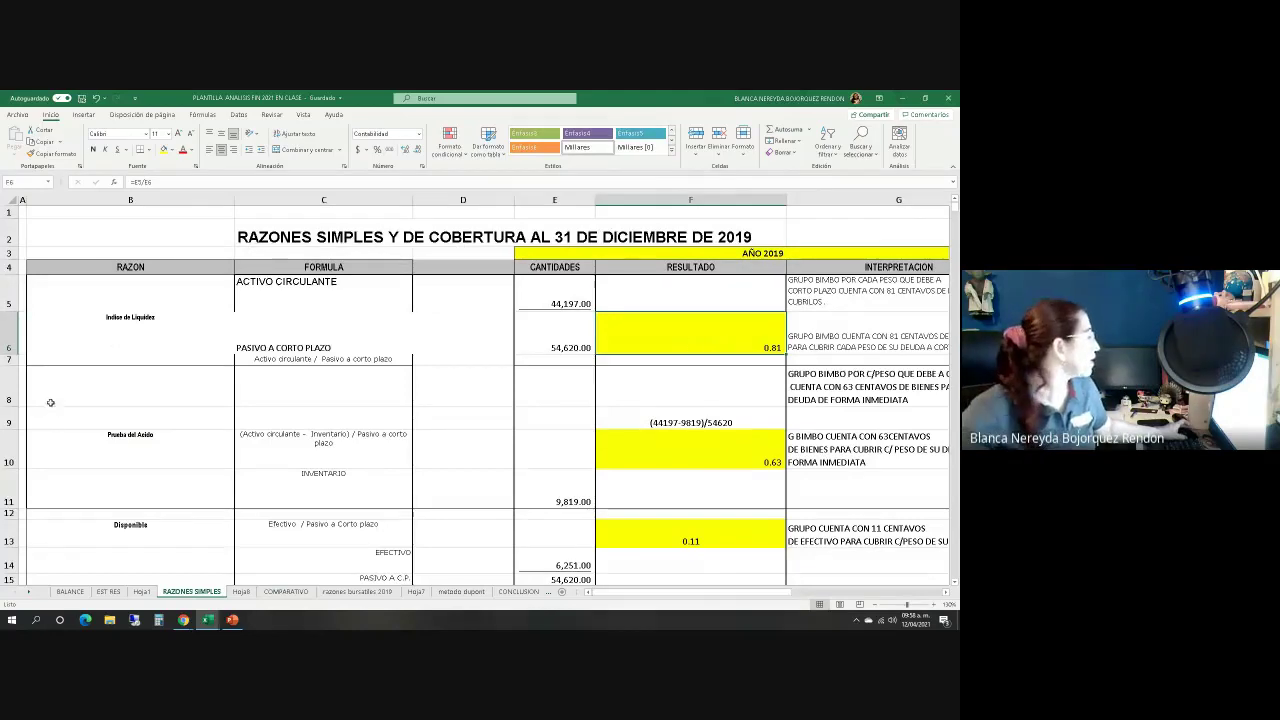
pyautogui.click(647, 460)
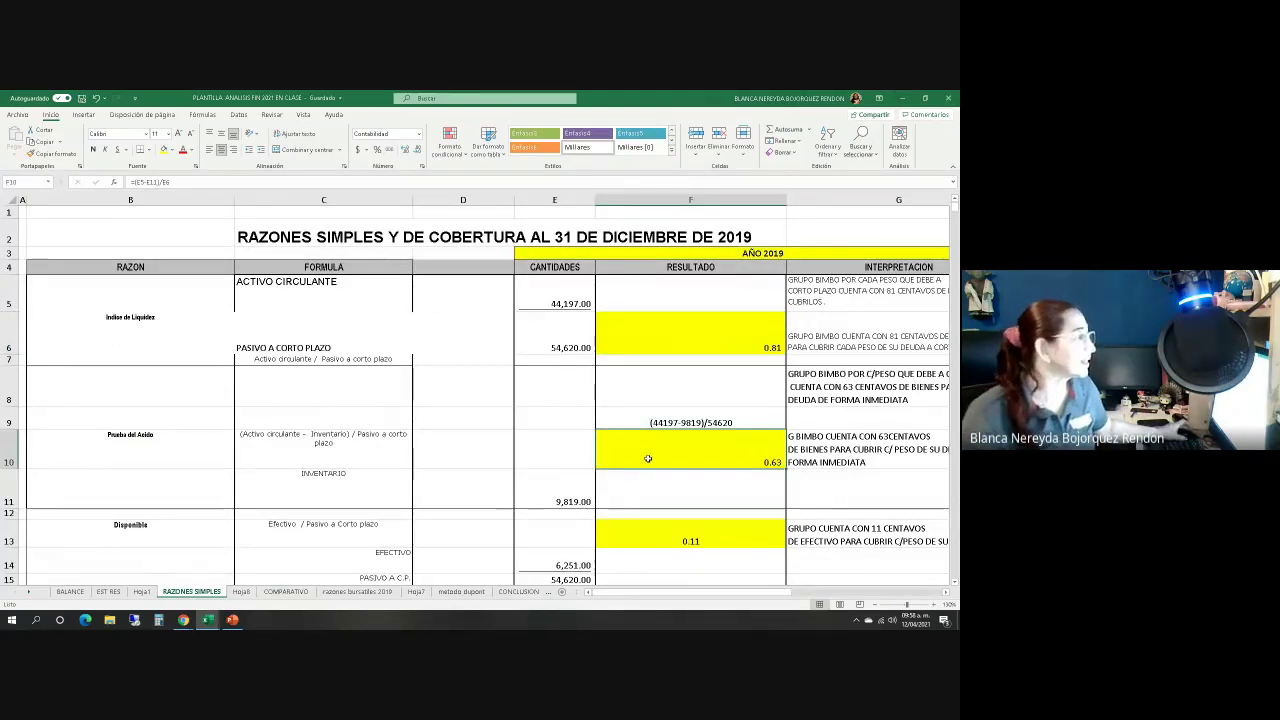
pyautogui.click(643, 534)
pyautogui.scroll(-3, 643, 534)
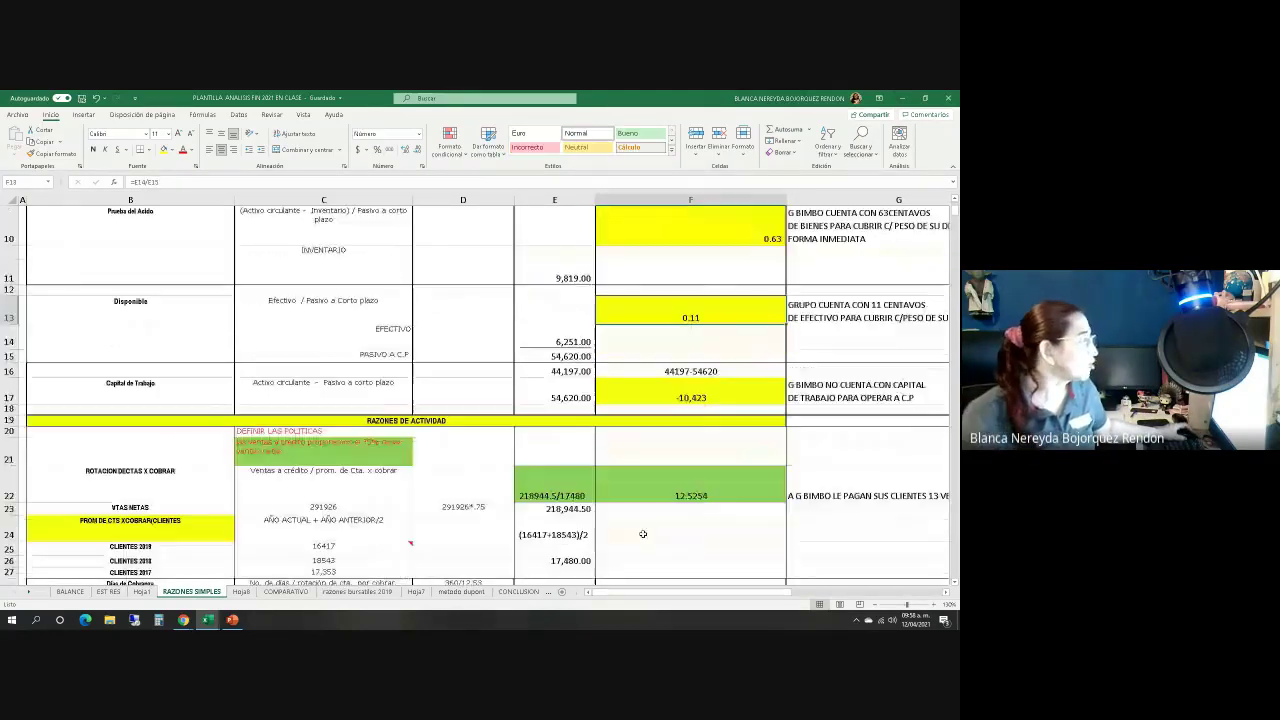
pyautogui.click(645, 494)
pyautogui.scroll(-4, 645, 494)
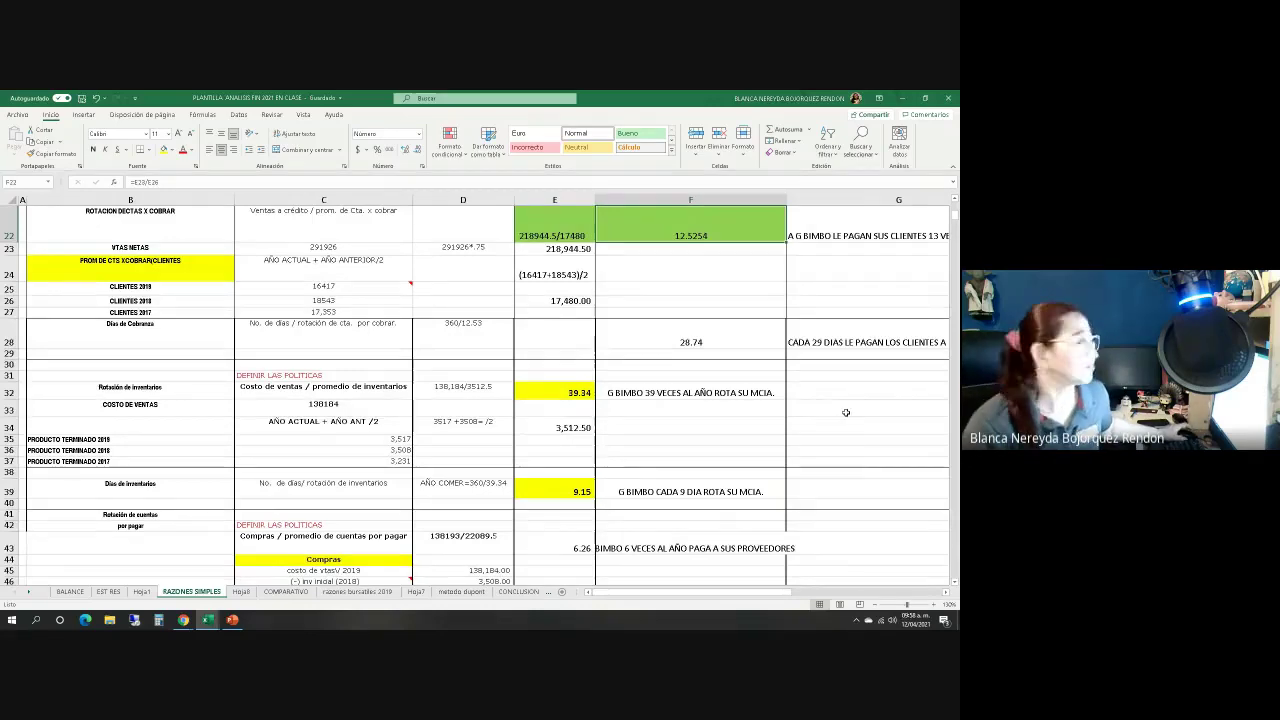
pyautogui.scroll(-1, 587, 408)
pyautogui.scroll(-6, 587, 408)
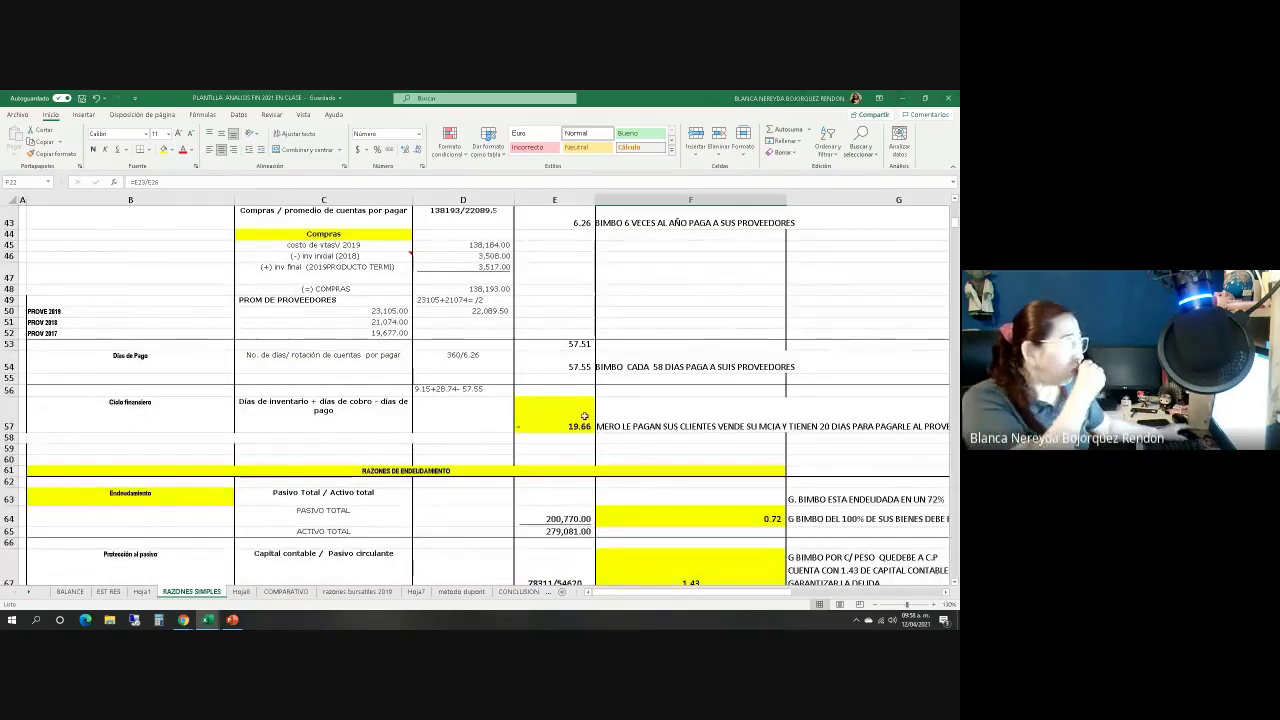
pyautogui.scroll(-5, 585, 416)
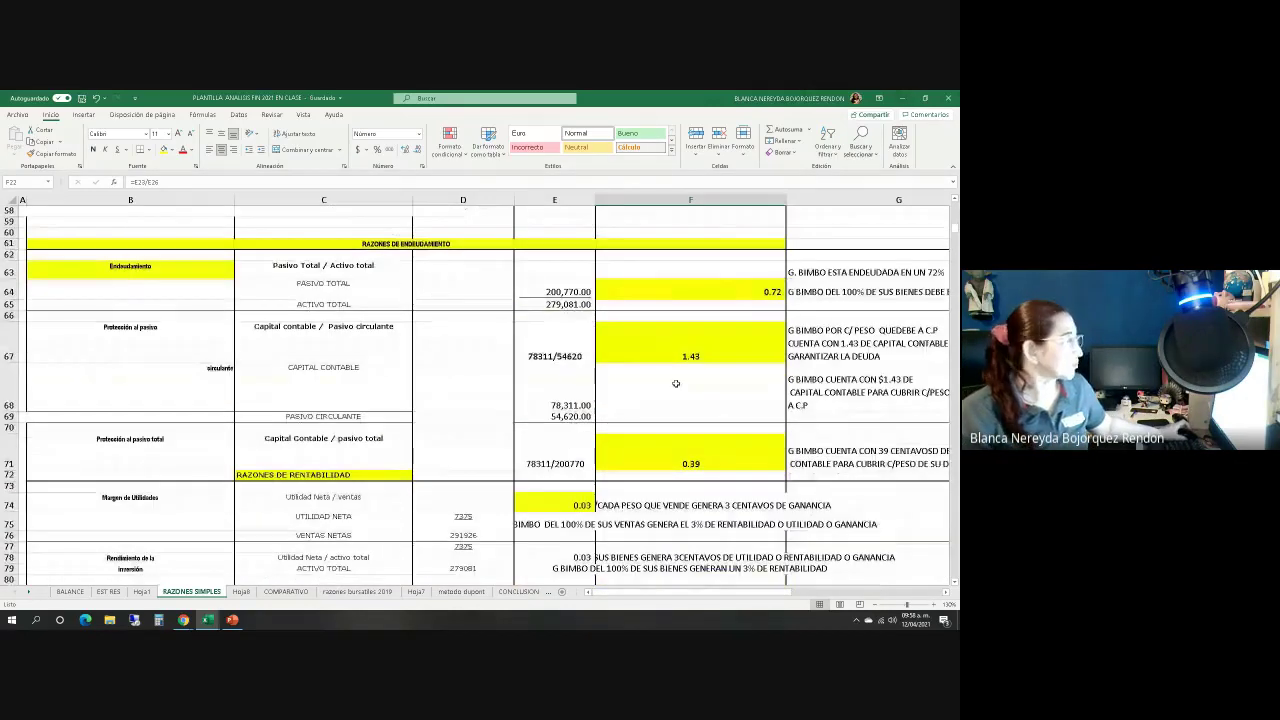
pyautogui.click(299, 592)
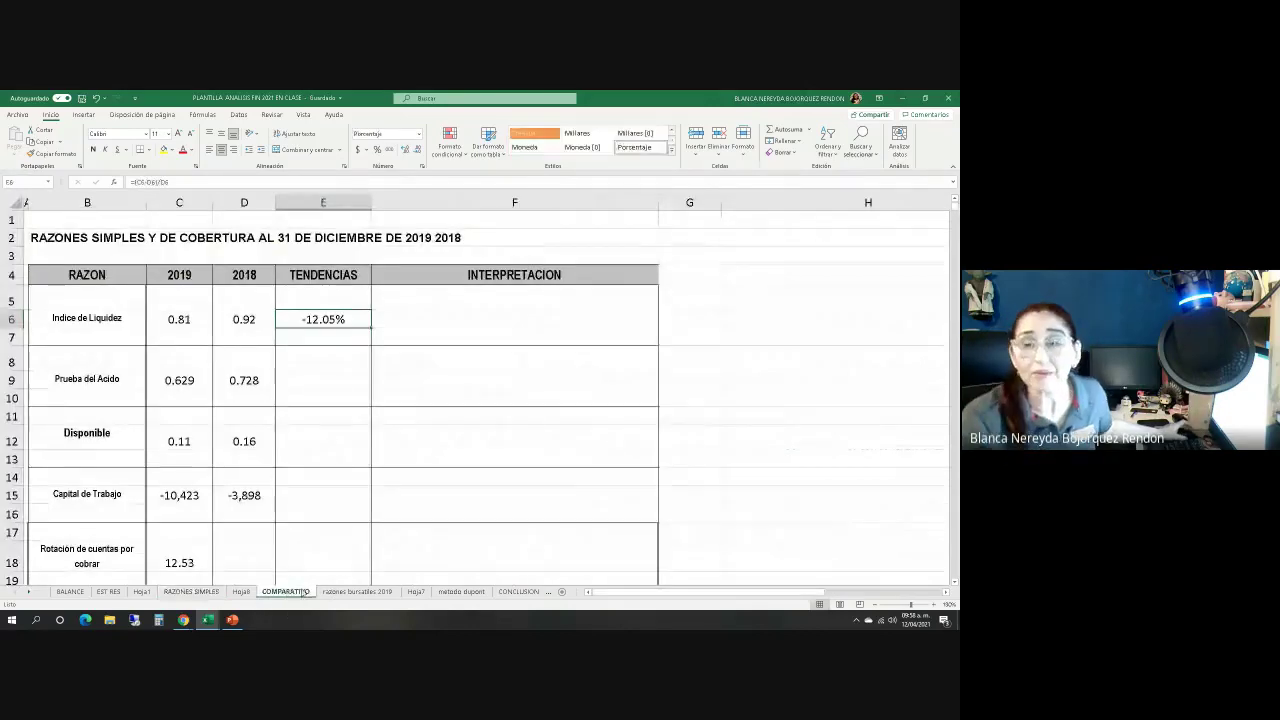